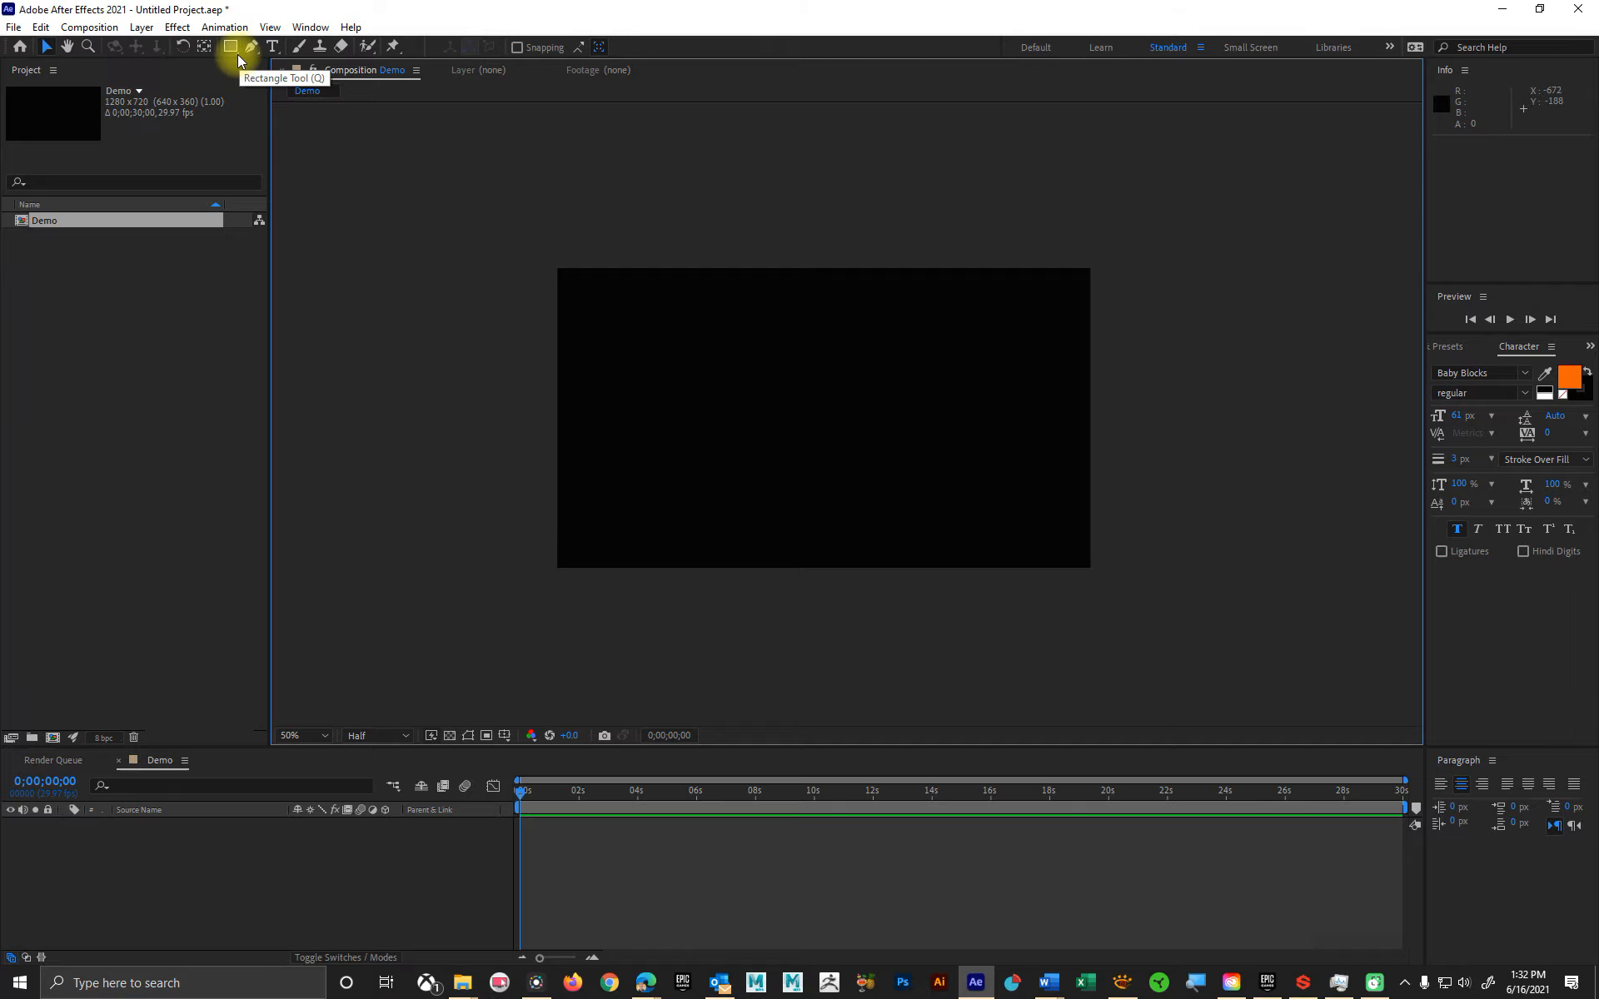
# Step: Review the shape tool variants, Bezier Path option and Pen tool, returning to the Selection tool
pyautogui.click(237, 53)
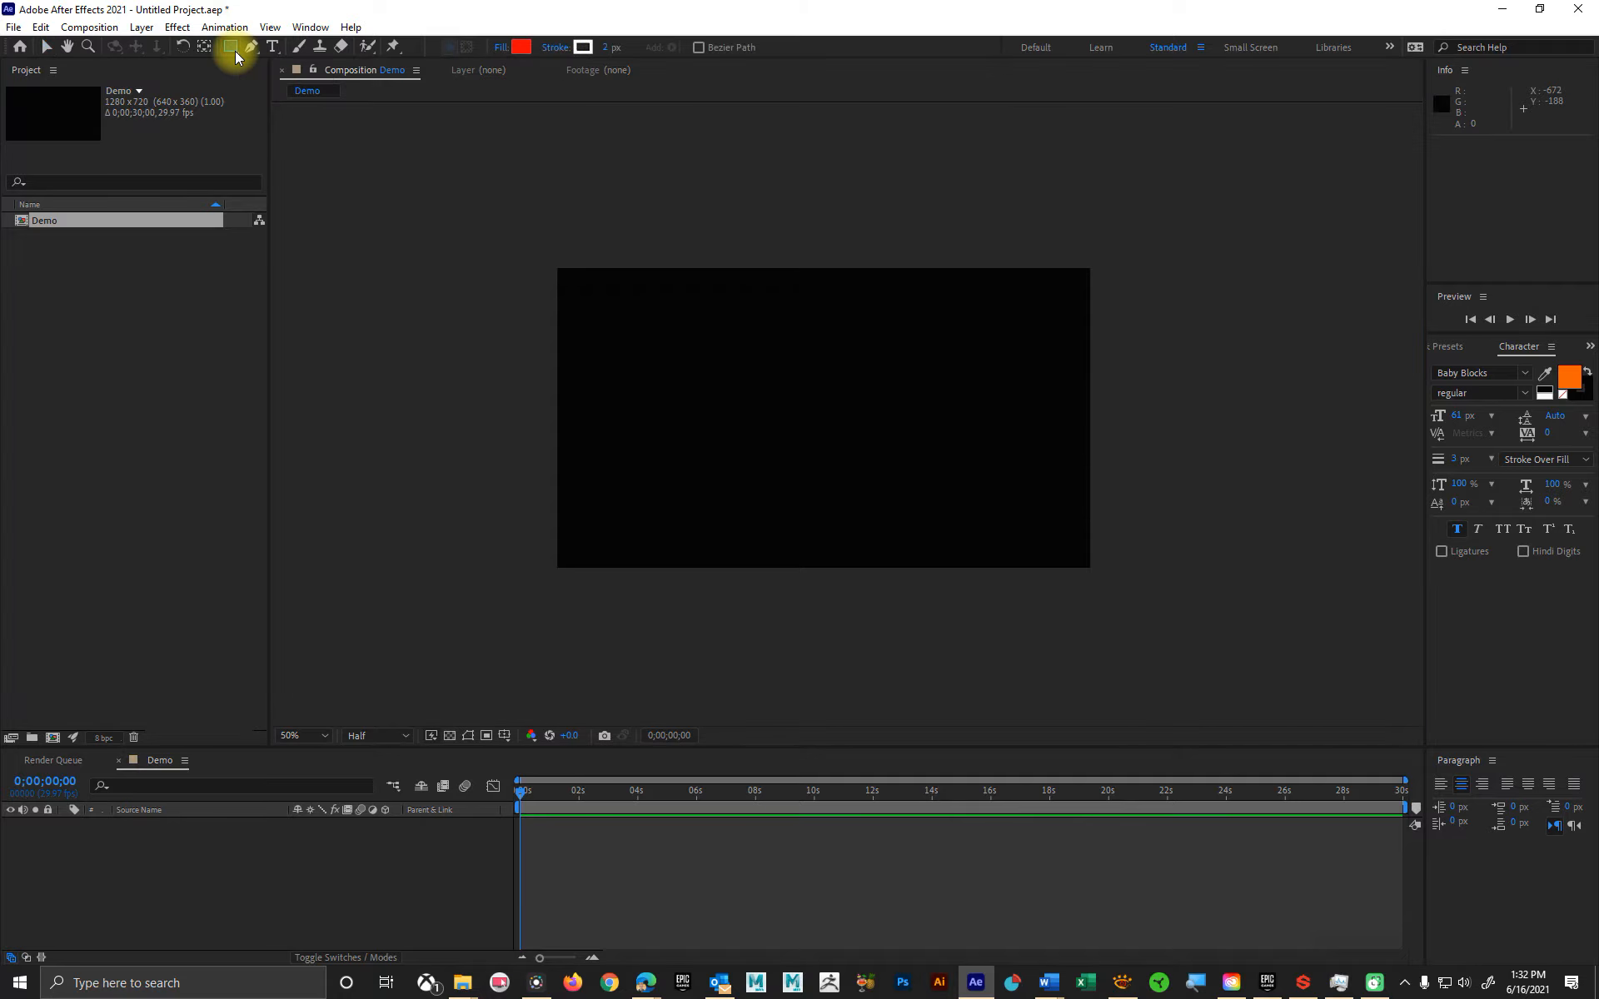
pyautogui.click(236, 54)
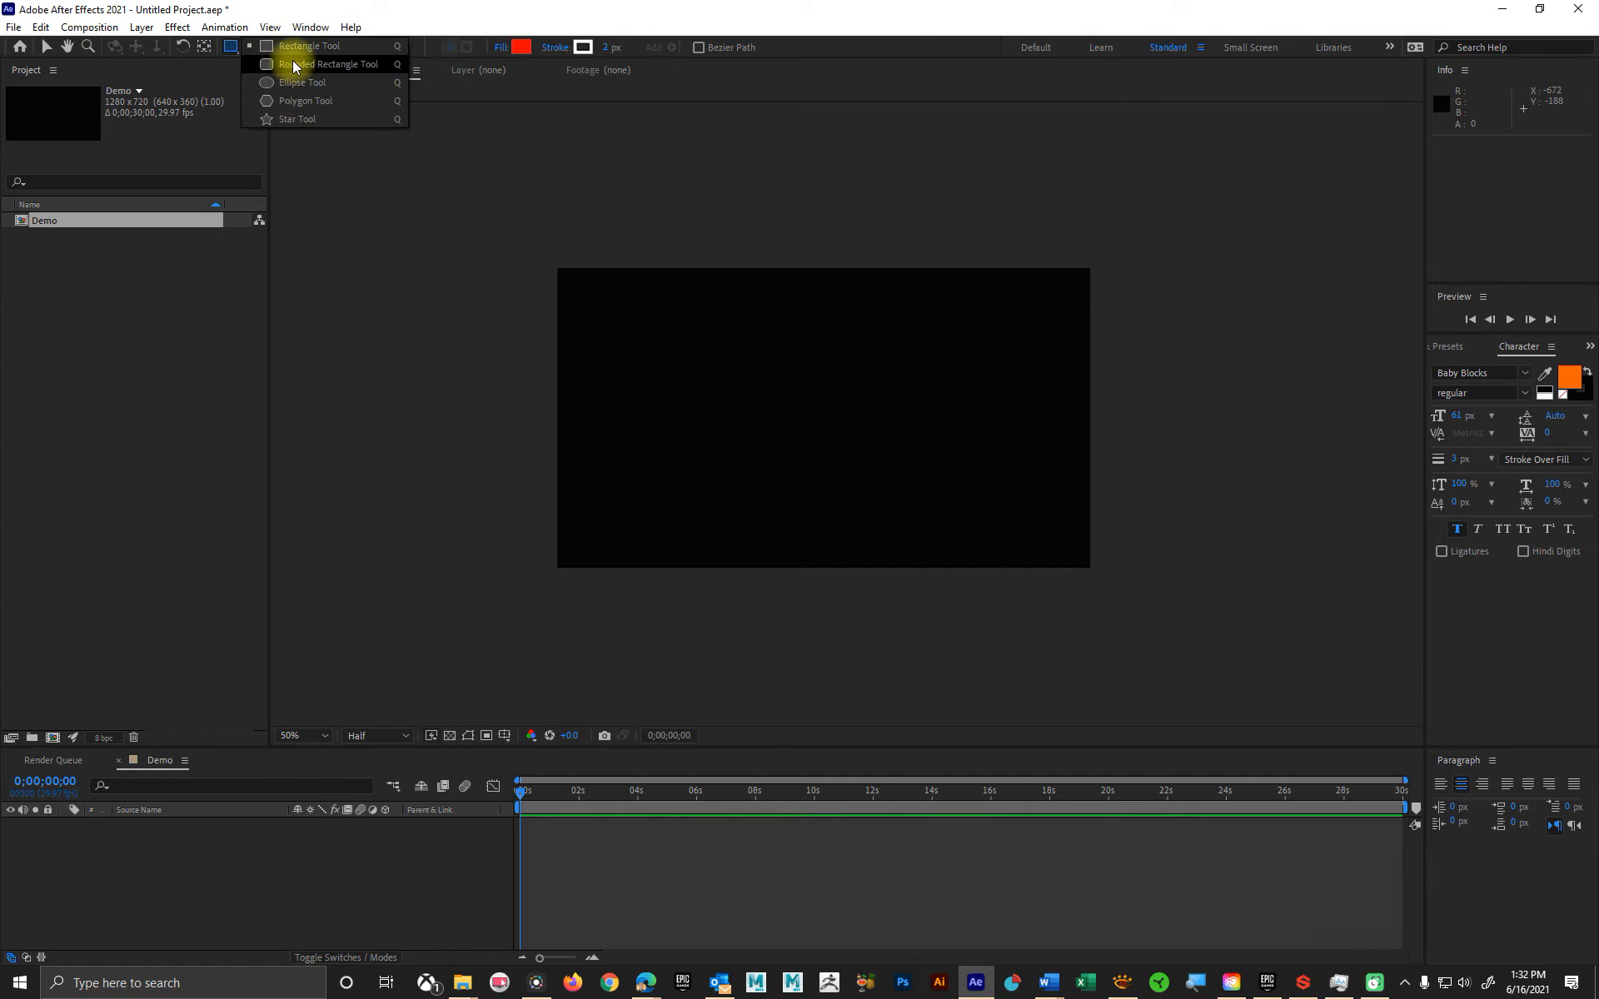
pyautogui.click(228, 47)
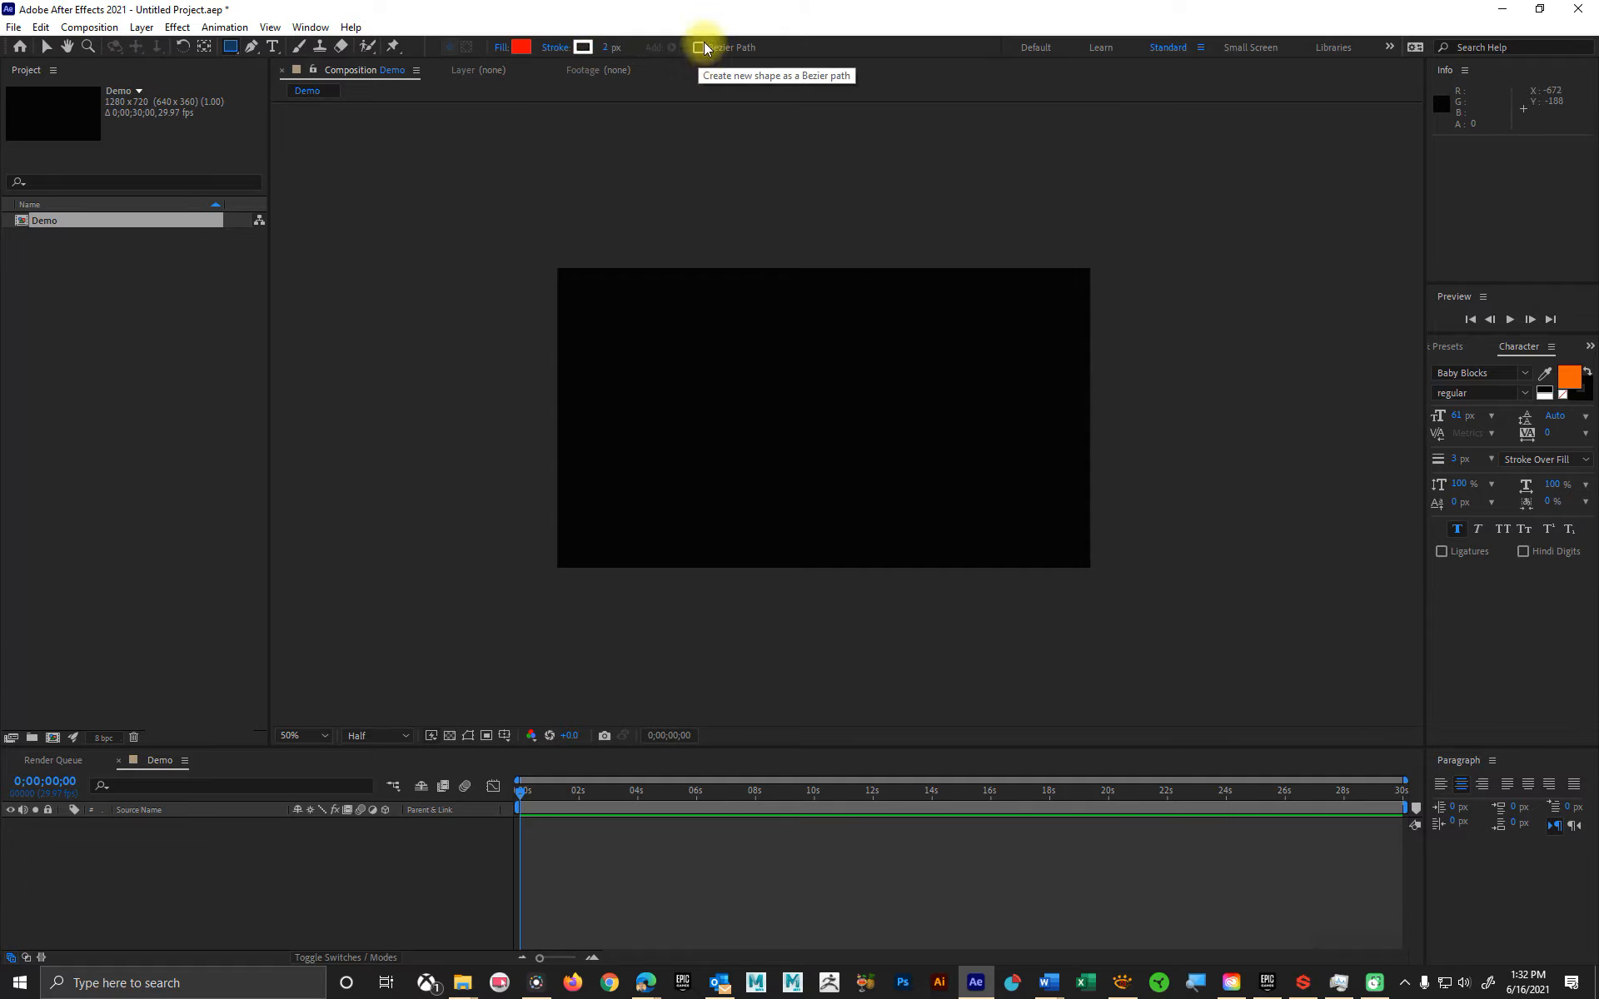
pyautogui.click(46, 48)
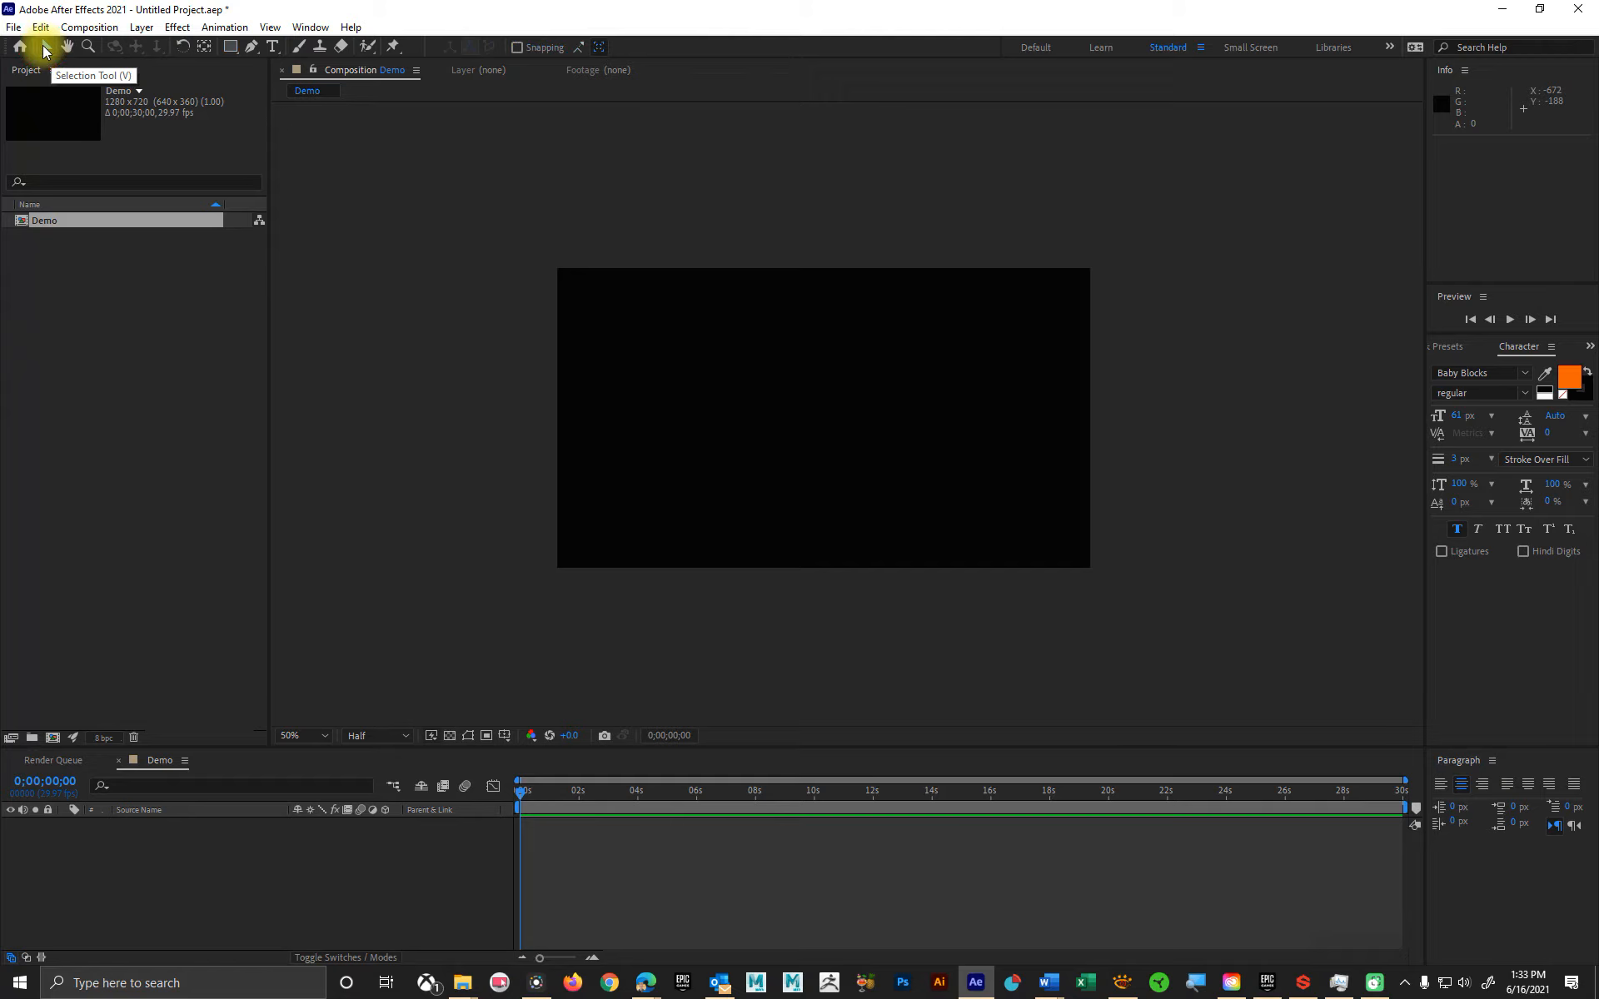
pyautogui.click(253, 47)
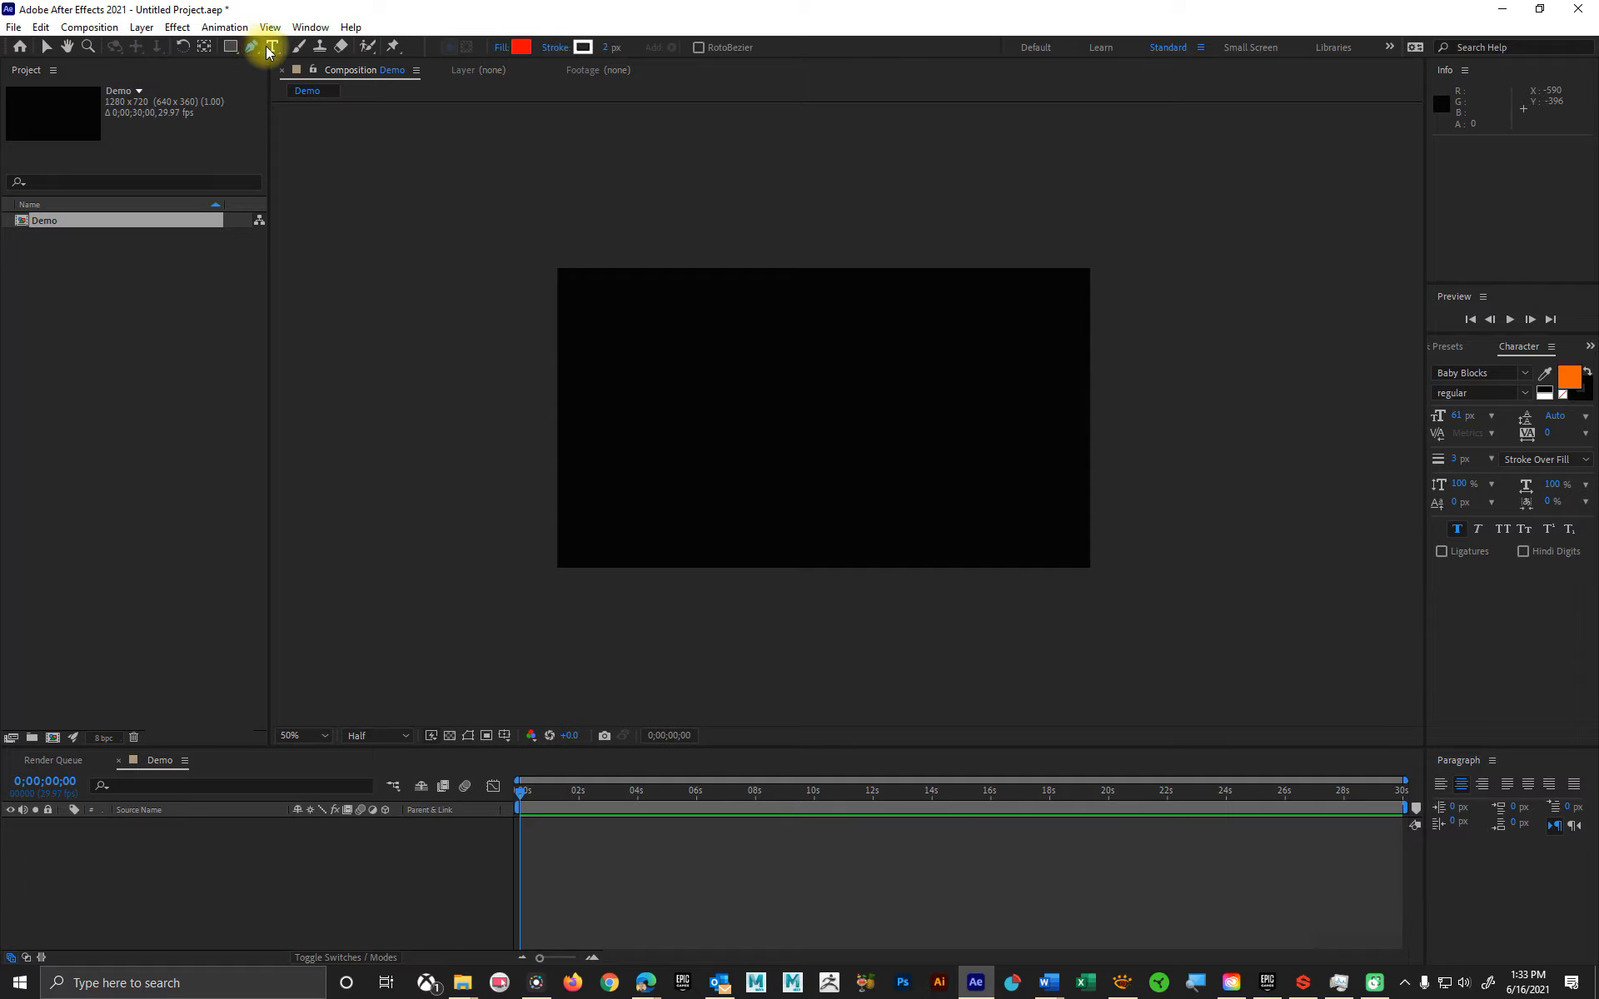
pyautogui.click(272, 49)
pyautogui.click(252, 47)
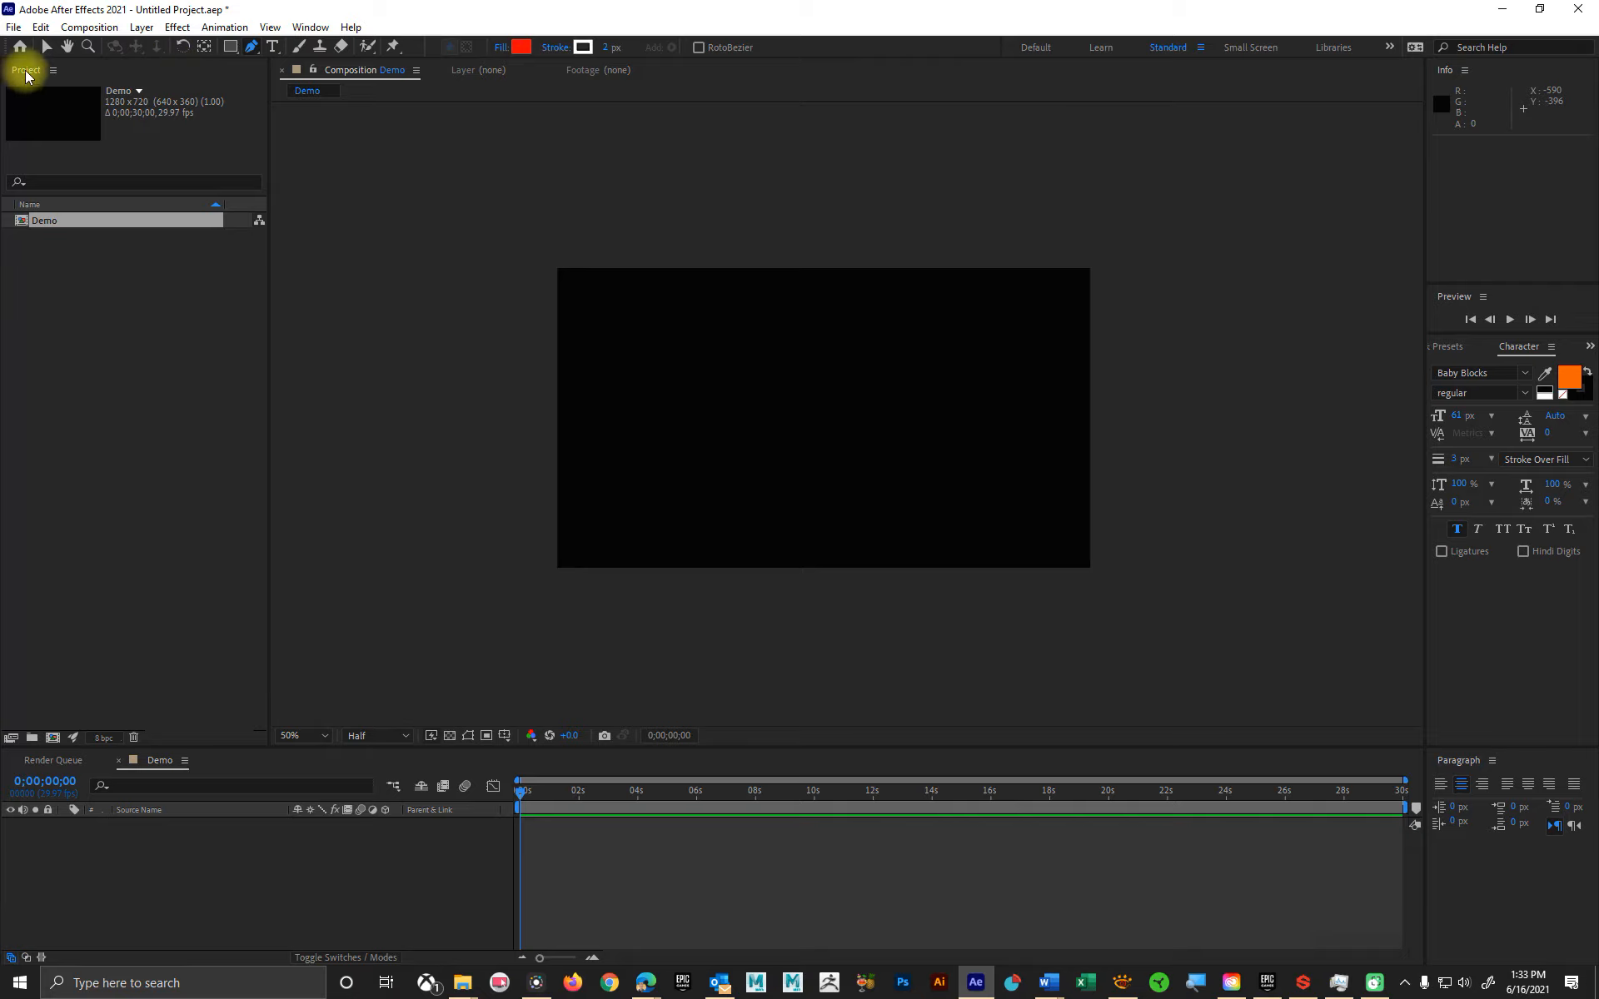
pyautogui.click(50, 50)
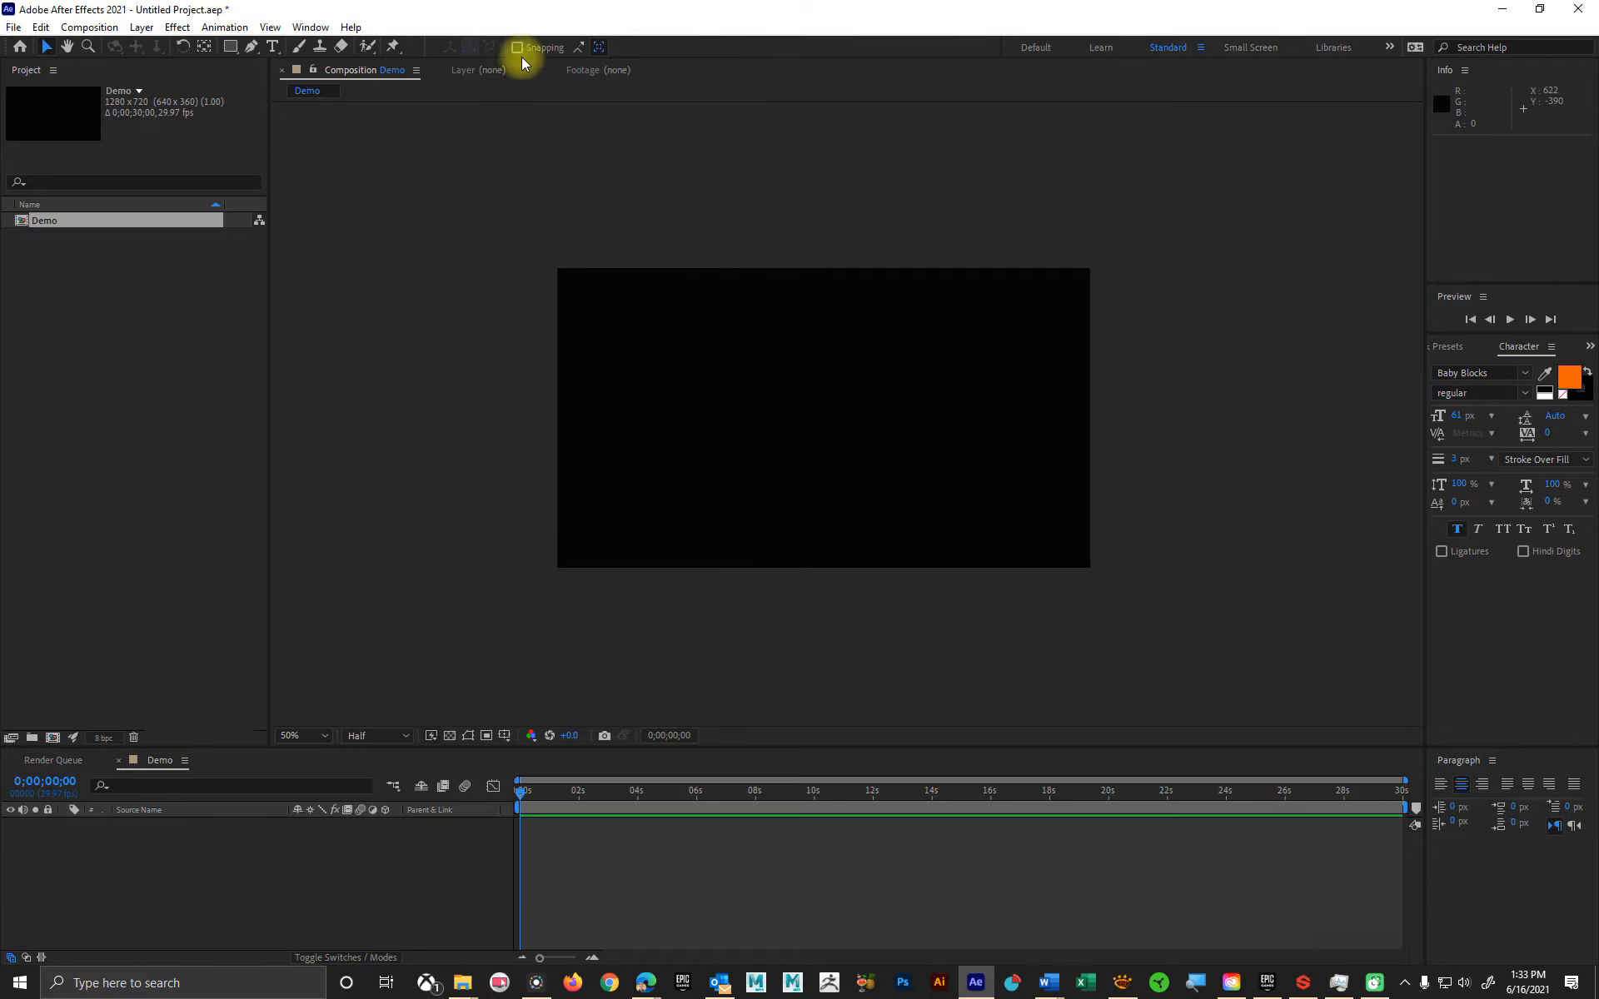
# Step: Review the Type tool and Roto Brush tool variants, returning to the Selection tool
pyautogui.click(276, 51)
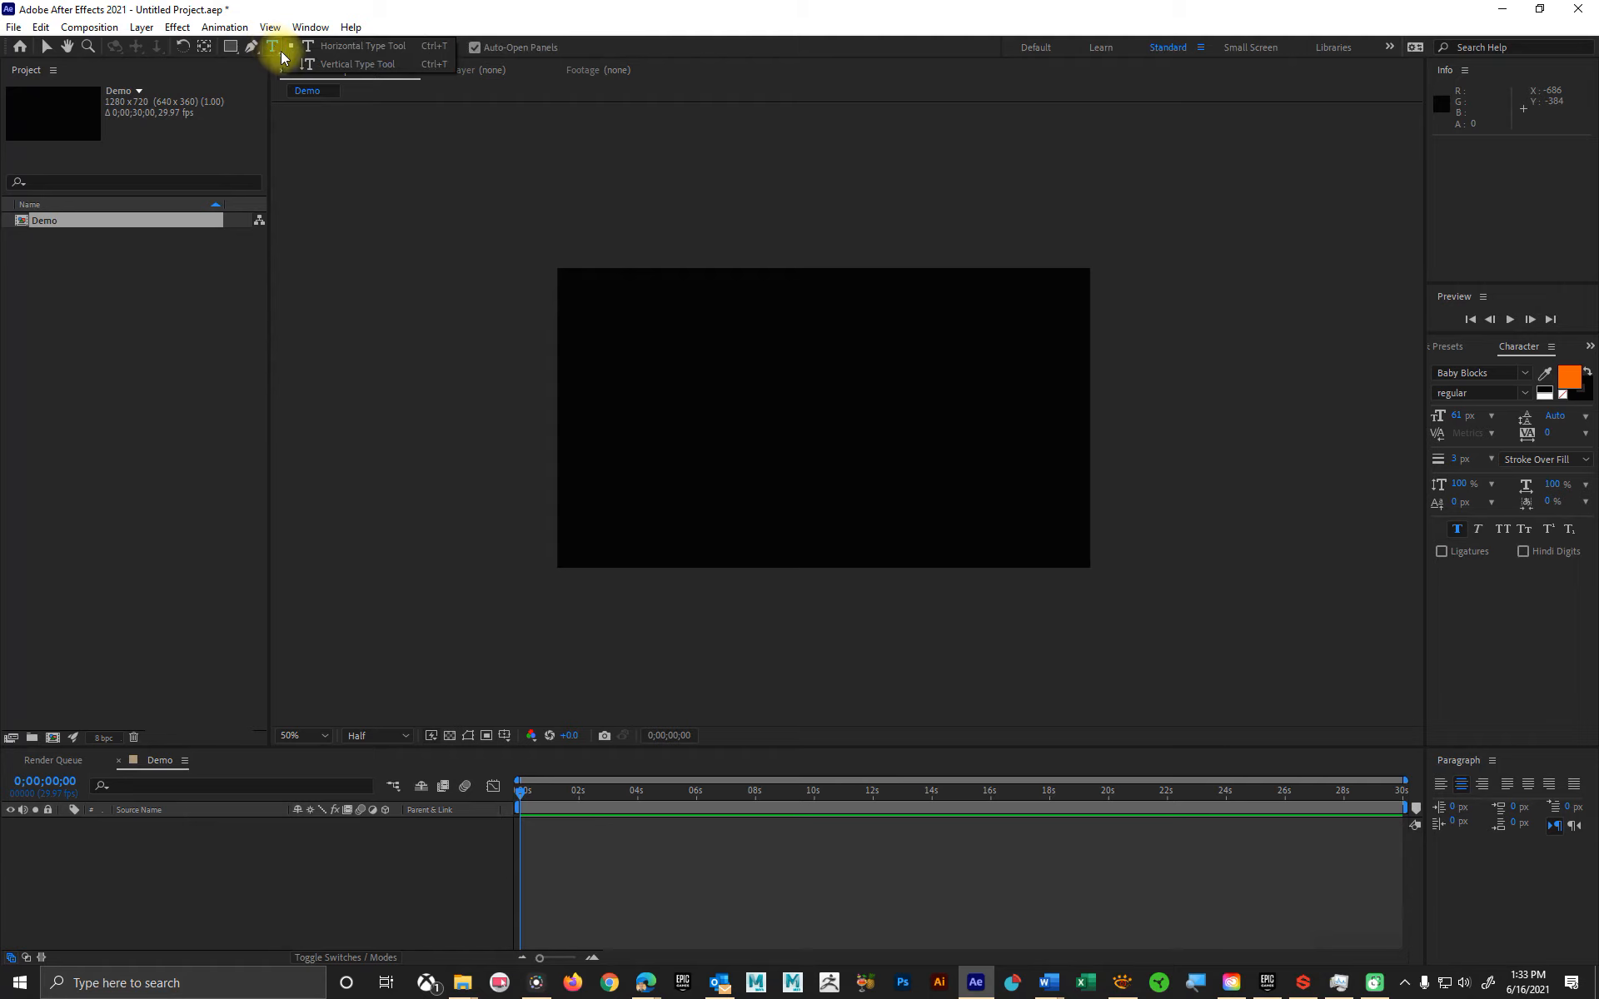
pyautogui.click(314, 50)
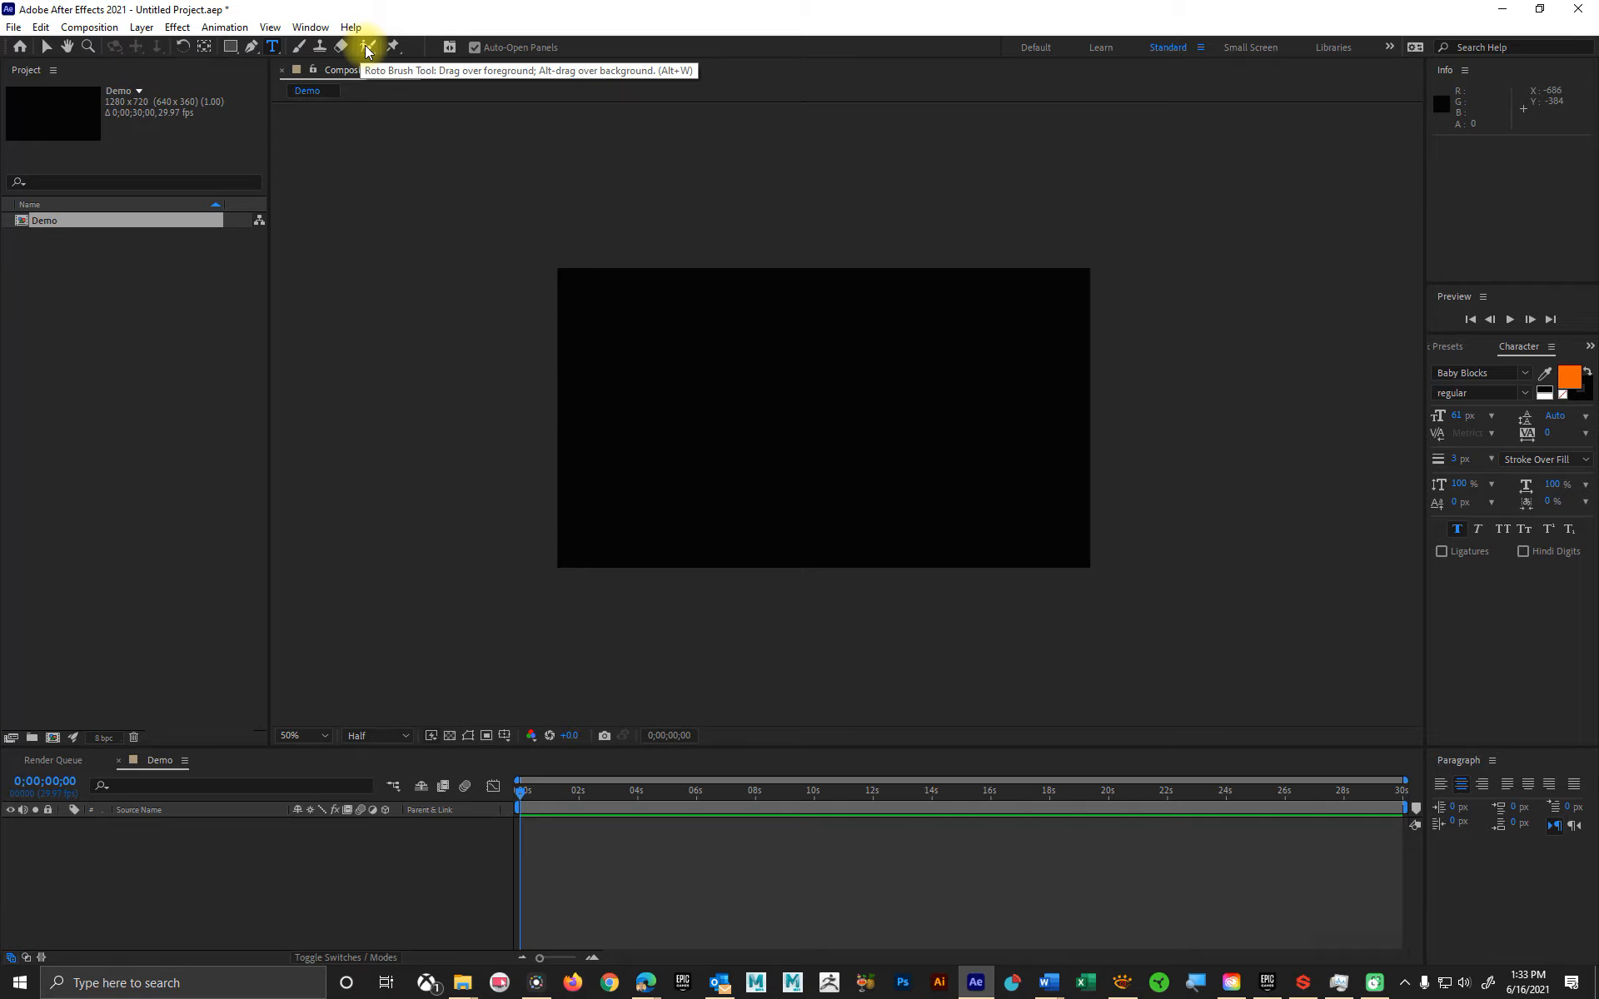
pyautogui.moveTo(367, 51)
pyautogui.mouseDown()
pyautogui.moveTo(394, 69)
pyautogui.moveTo(411, 25)
pyautogui.mouseUp()
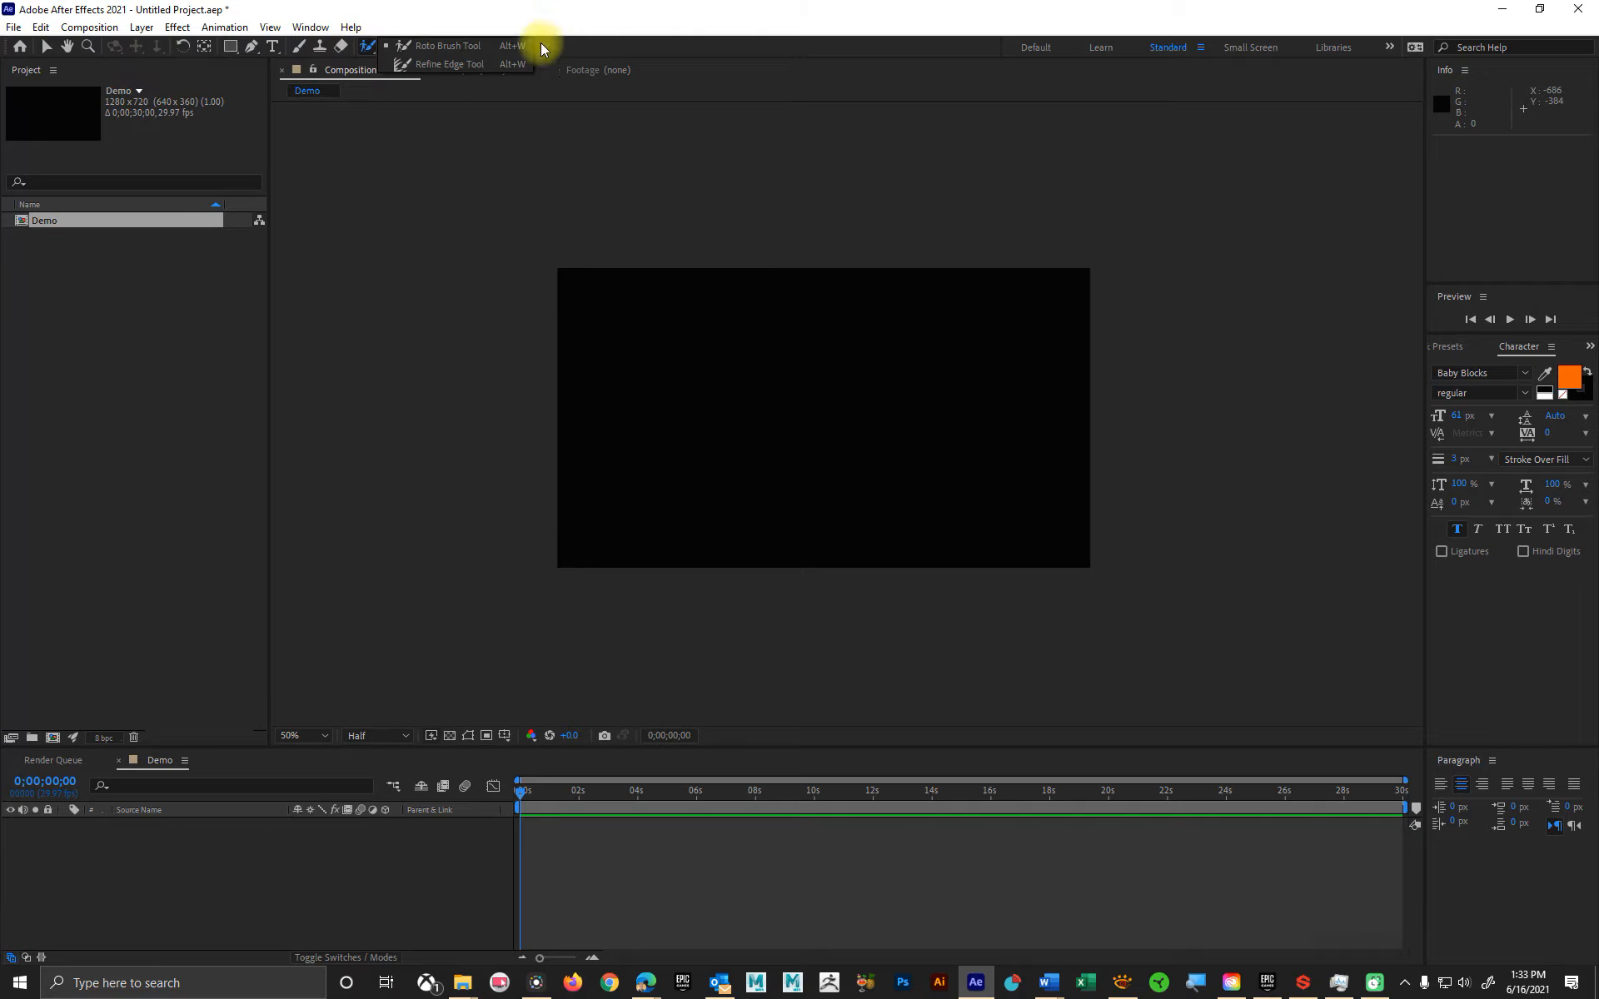
pyautogui.click(421, 48)
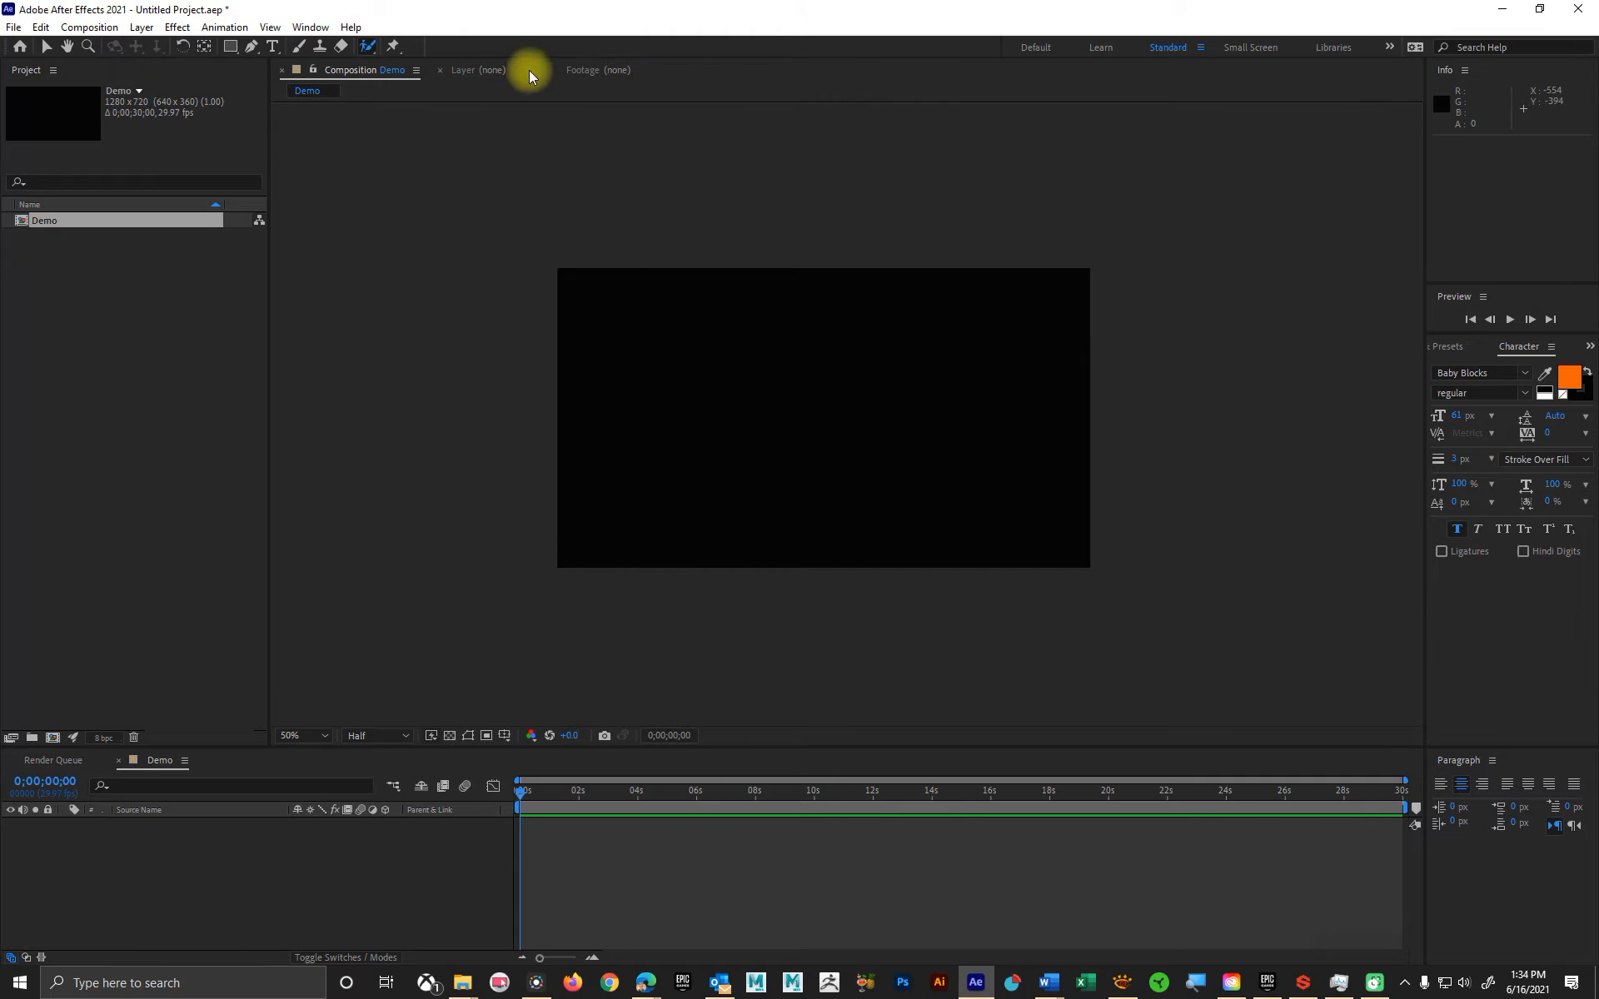
pyautogui.click(46, 48)
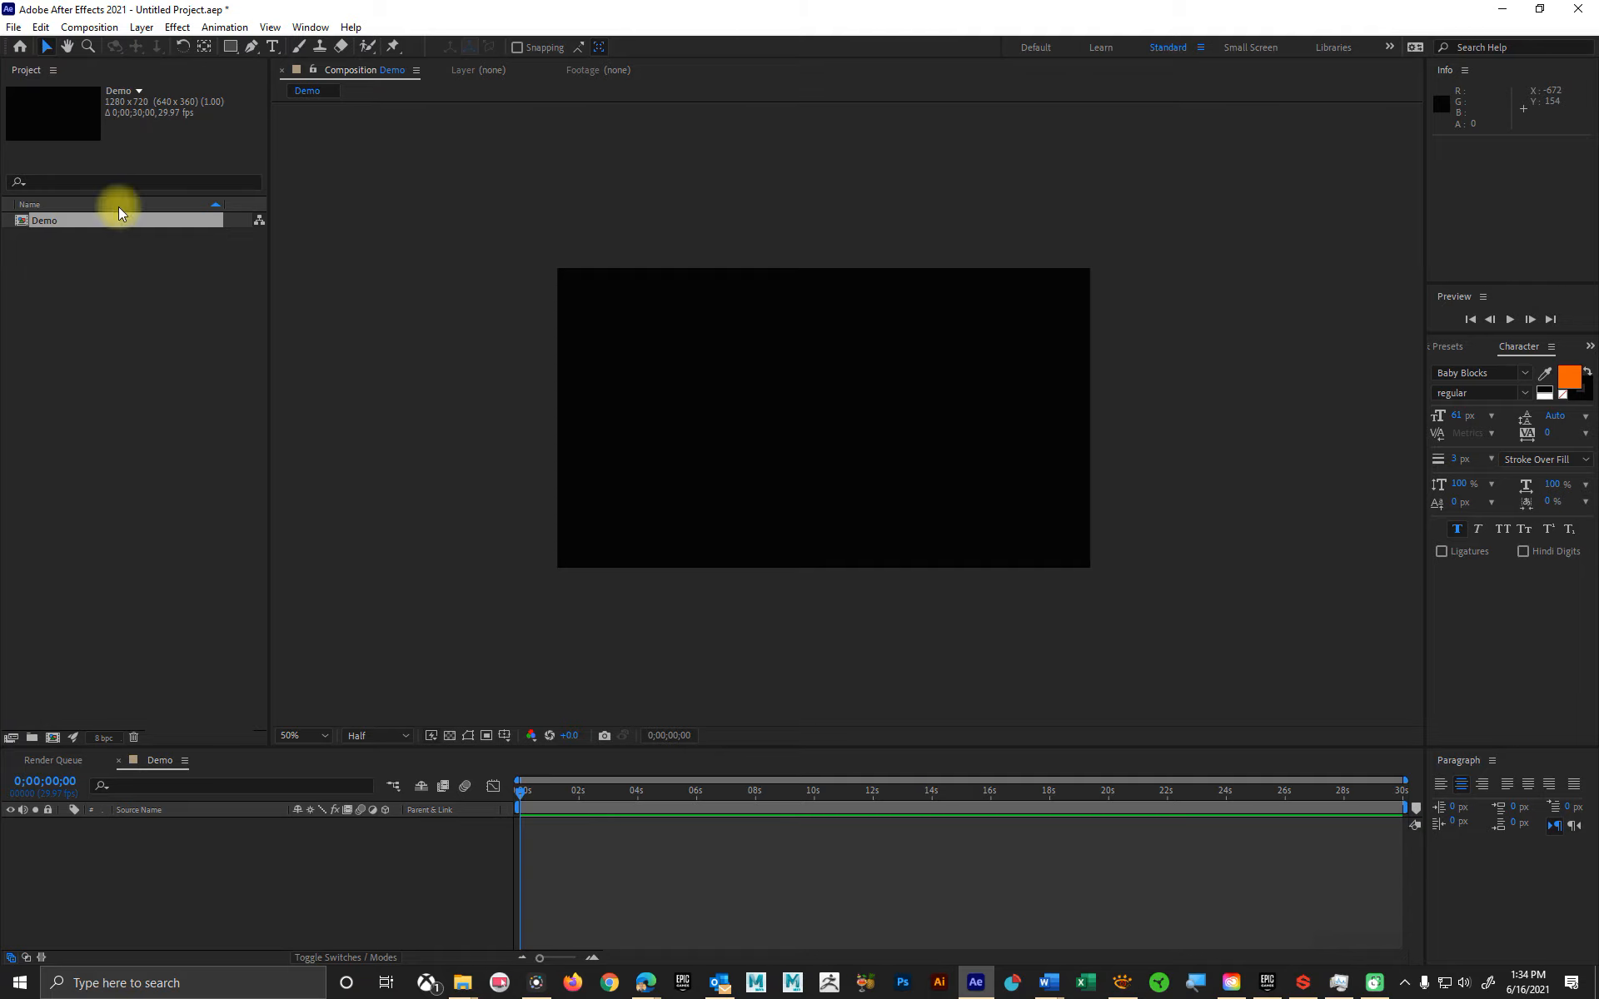
# Step: Create a new project folder named "Compositions Demo 1"
pyautogui.click(57, 223)
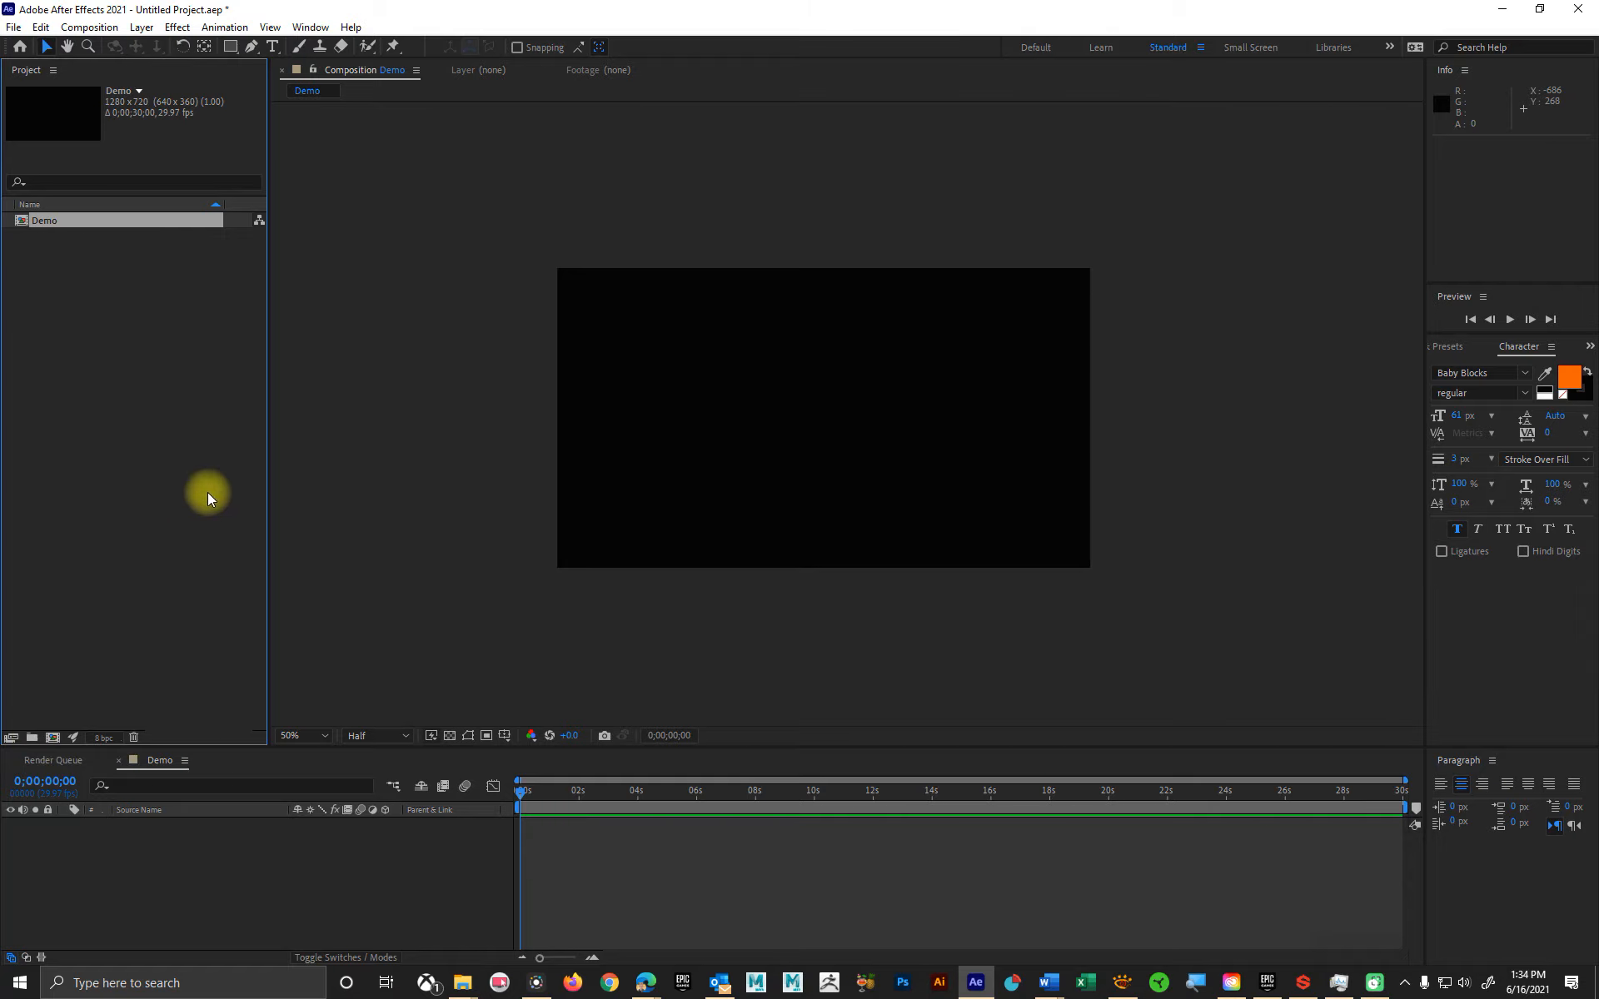
pyautogui.click(33, 740)
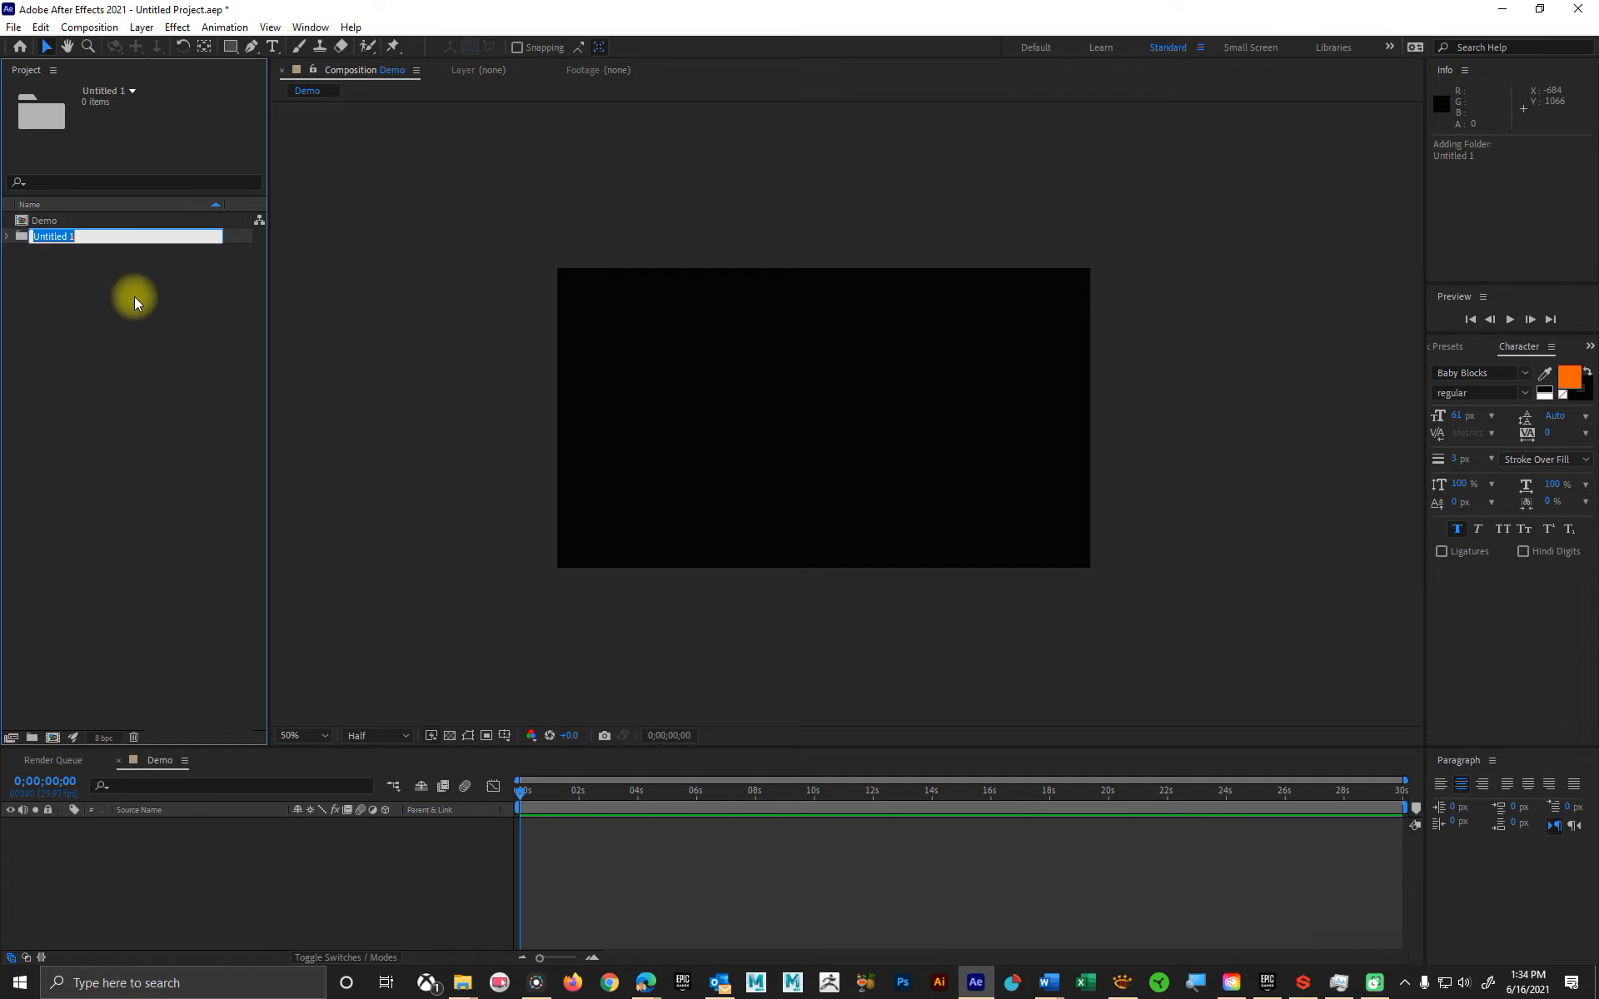
pyautogui.write('Co')
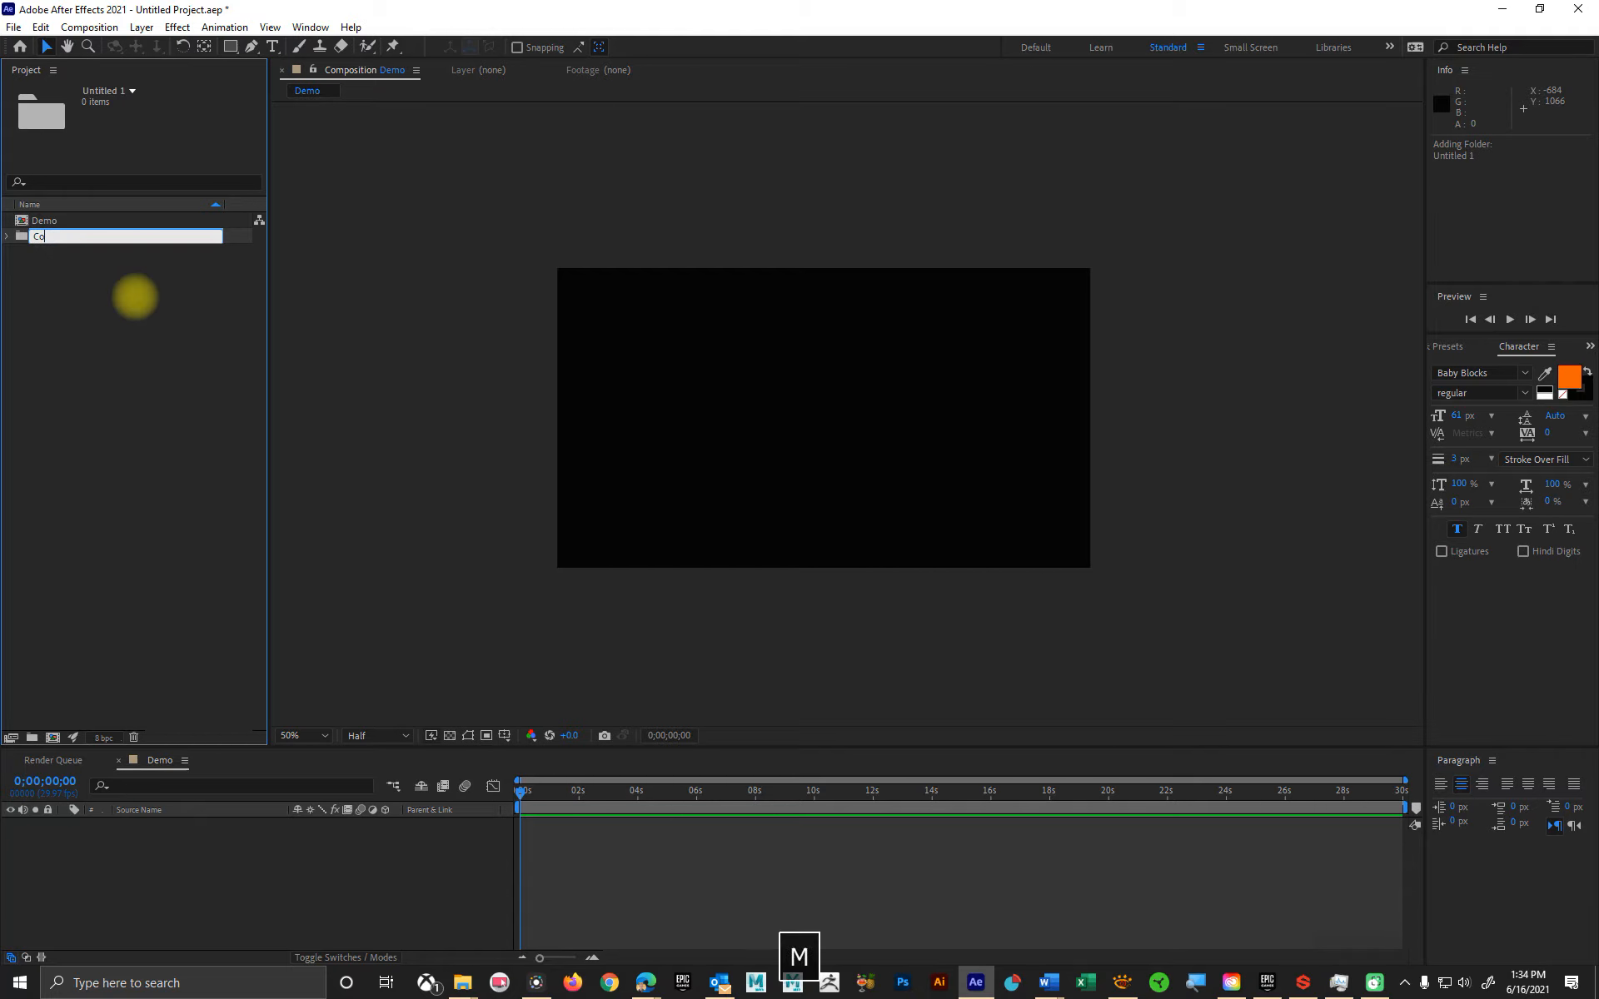
pyautogui.write('mpositions')
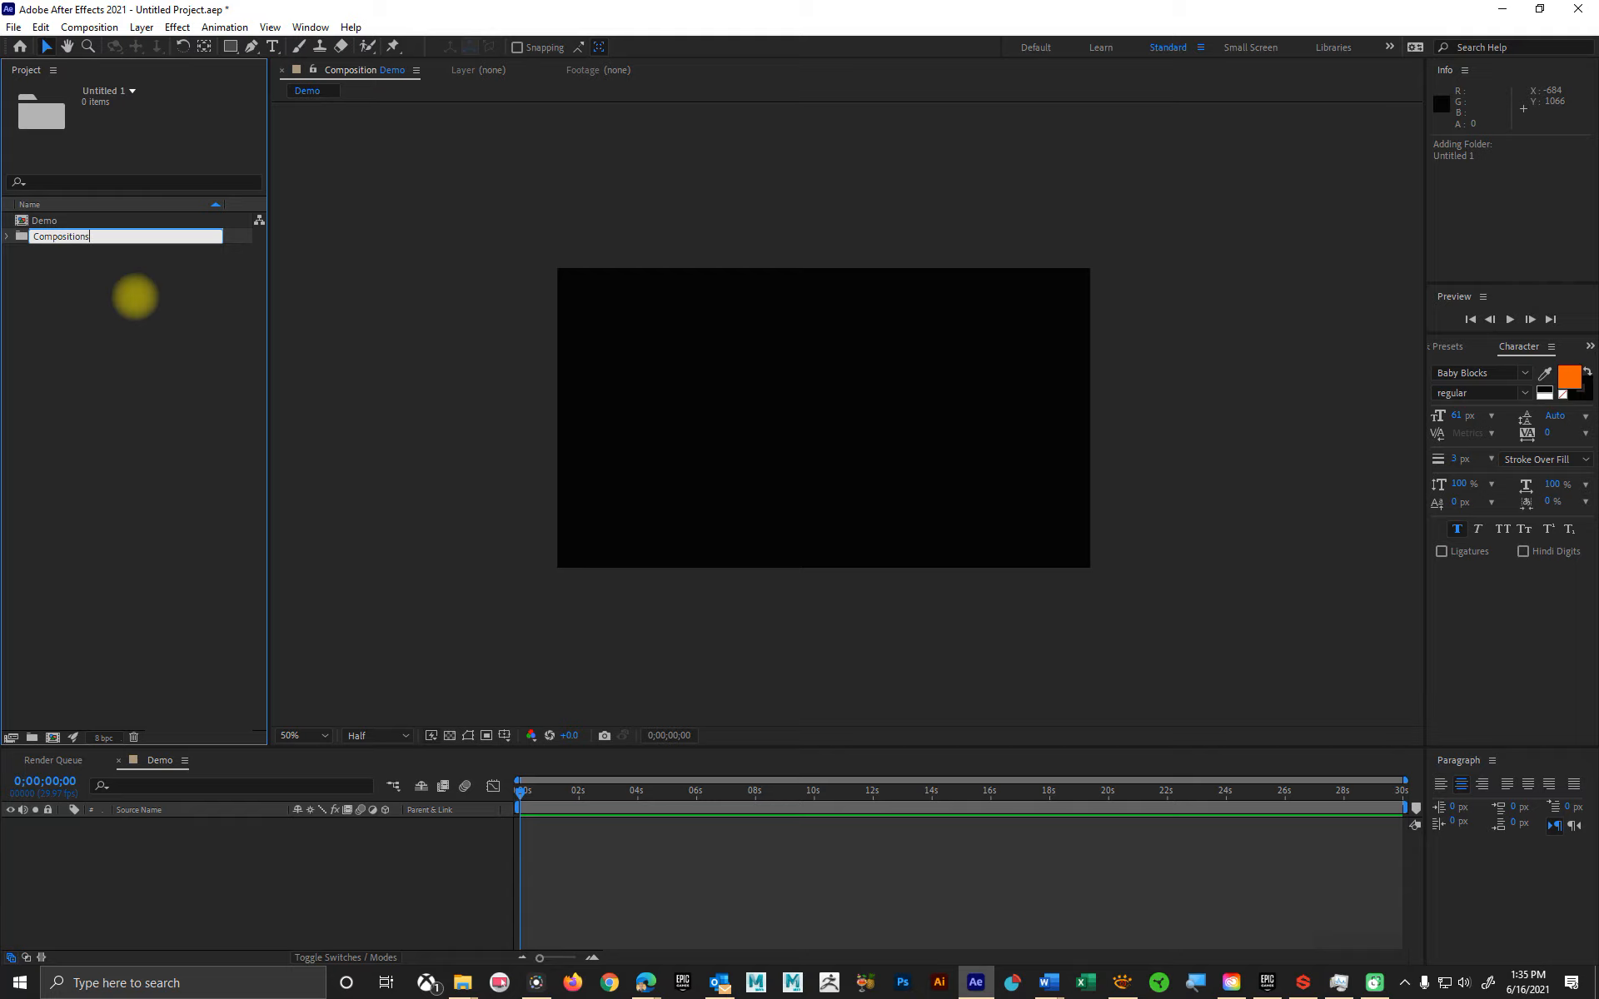
pyautogui.write(' Demo 1')
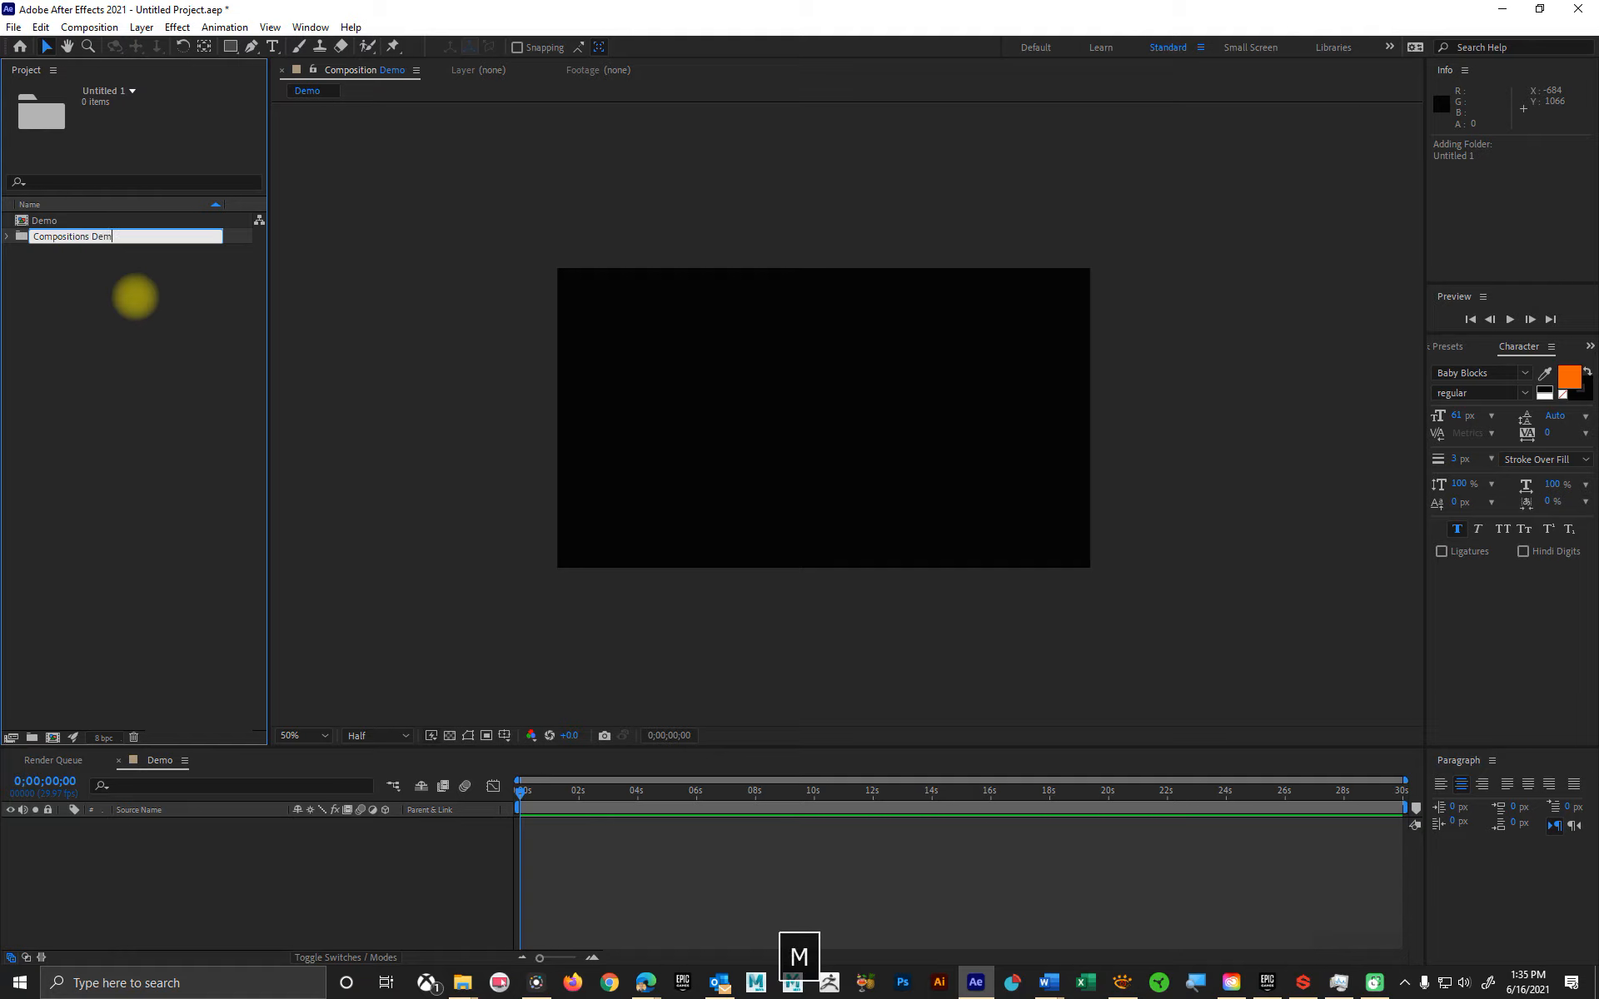
pyautogui.press('Return')
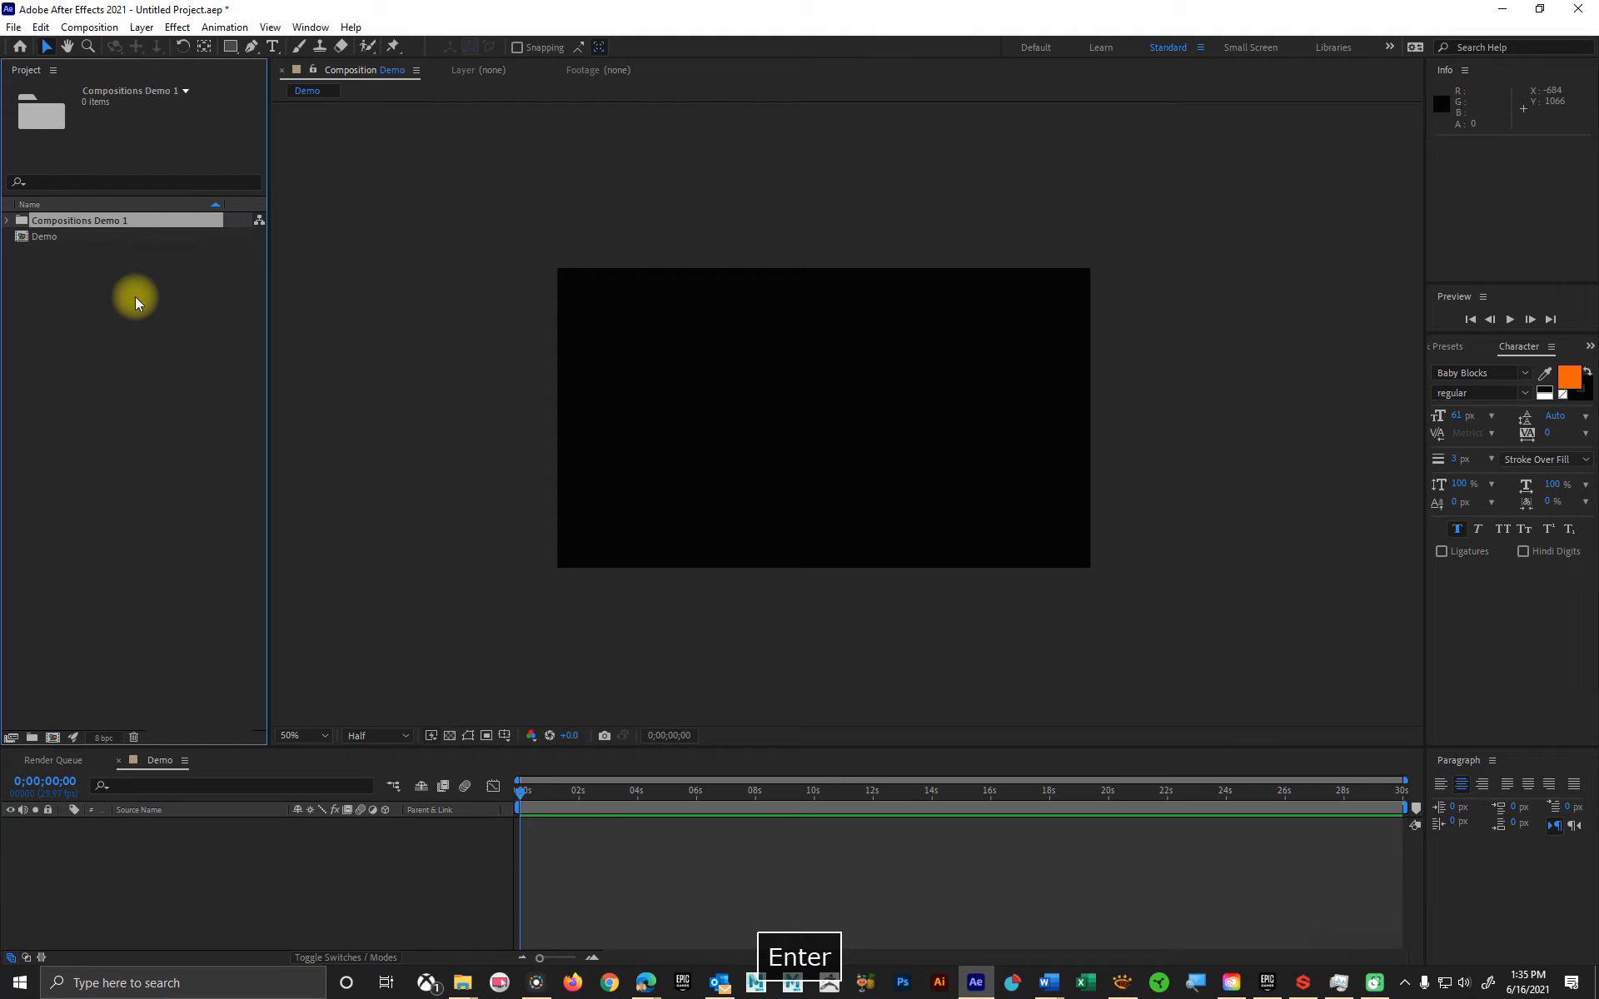
# Step: Move the Demo composition into the Compositions Demo 1 folder, keeping the folder expanded
pyautogui.moveTo(30, 239); pyautogui.dragTo(57, 223)
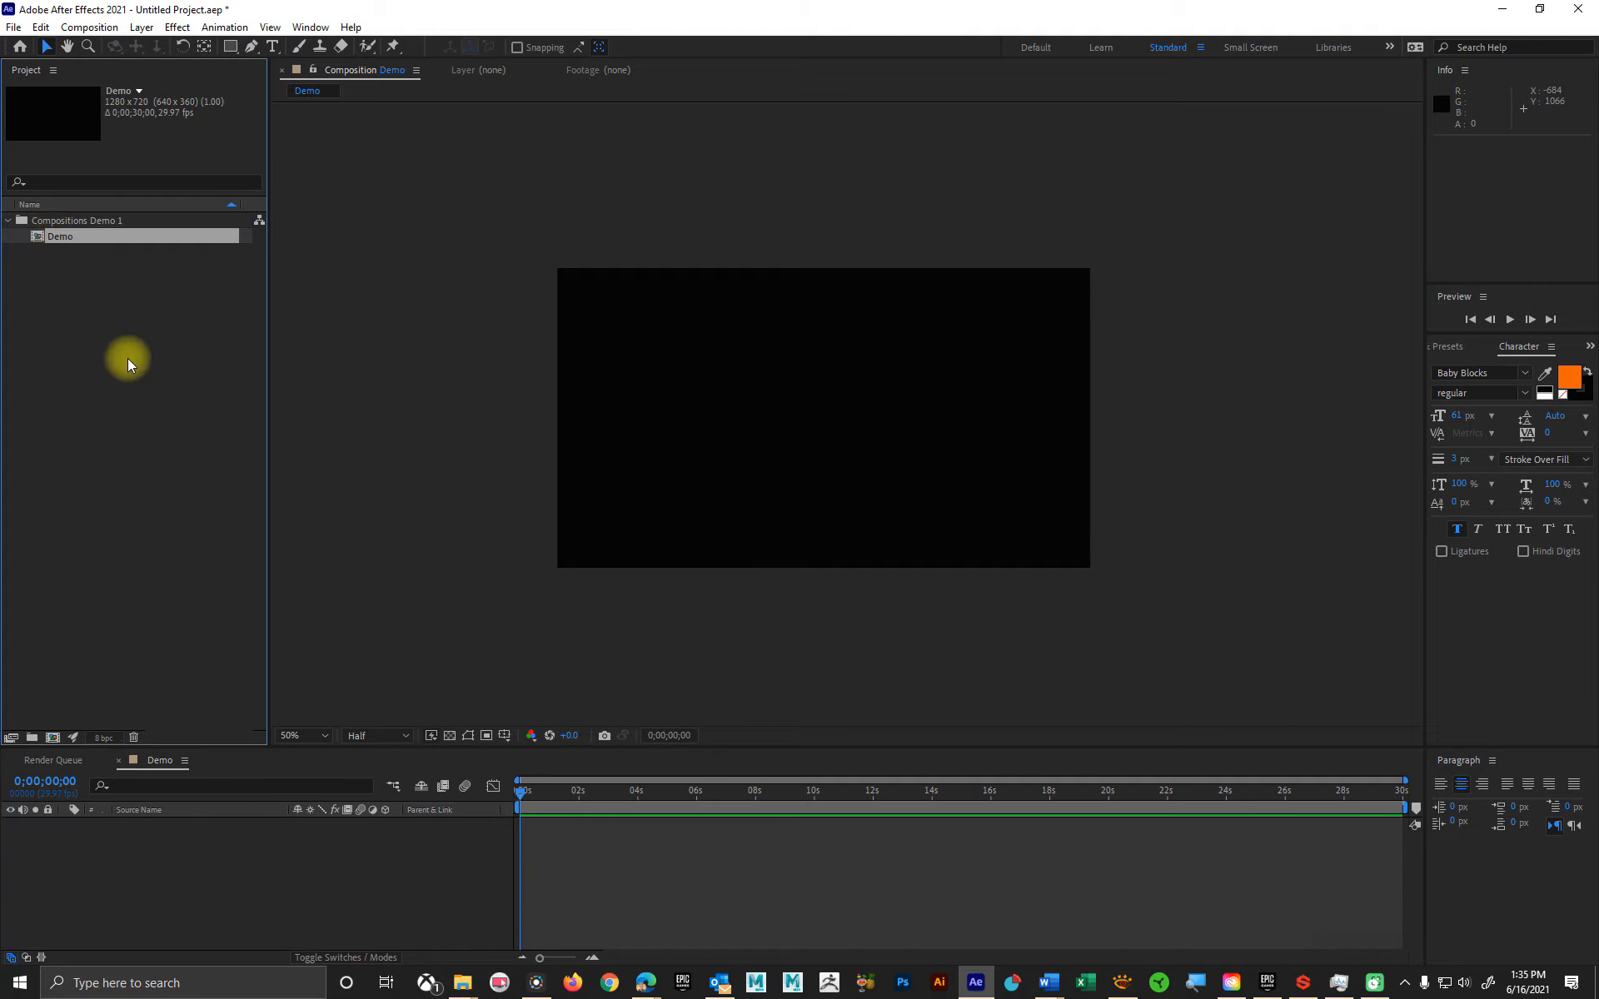
pyautogui.click(9, 222)
pyautogui.click(9, 222)
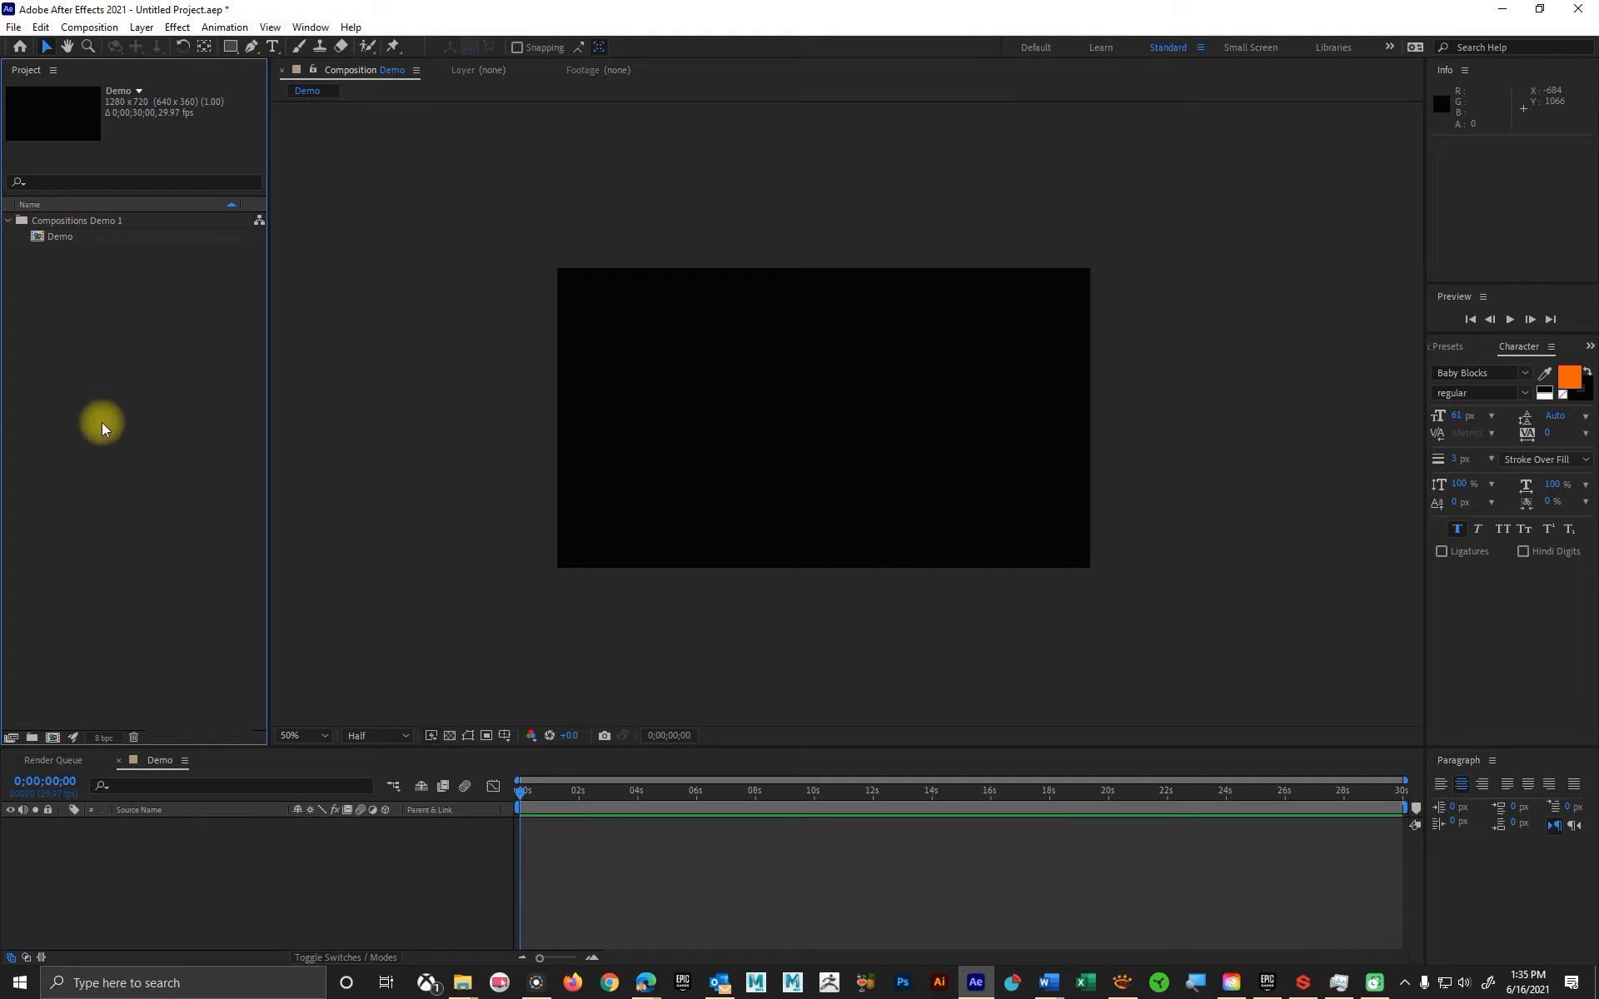
pyautogui.click(17, 223)
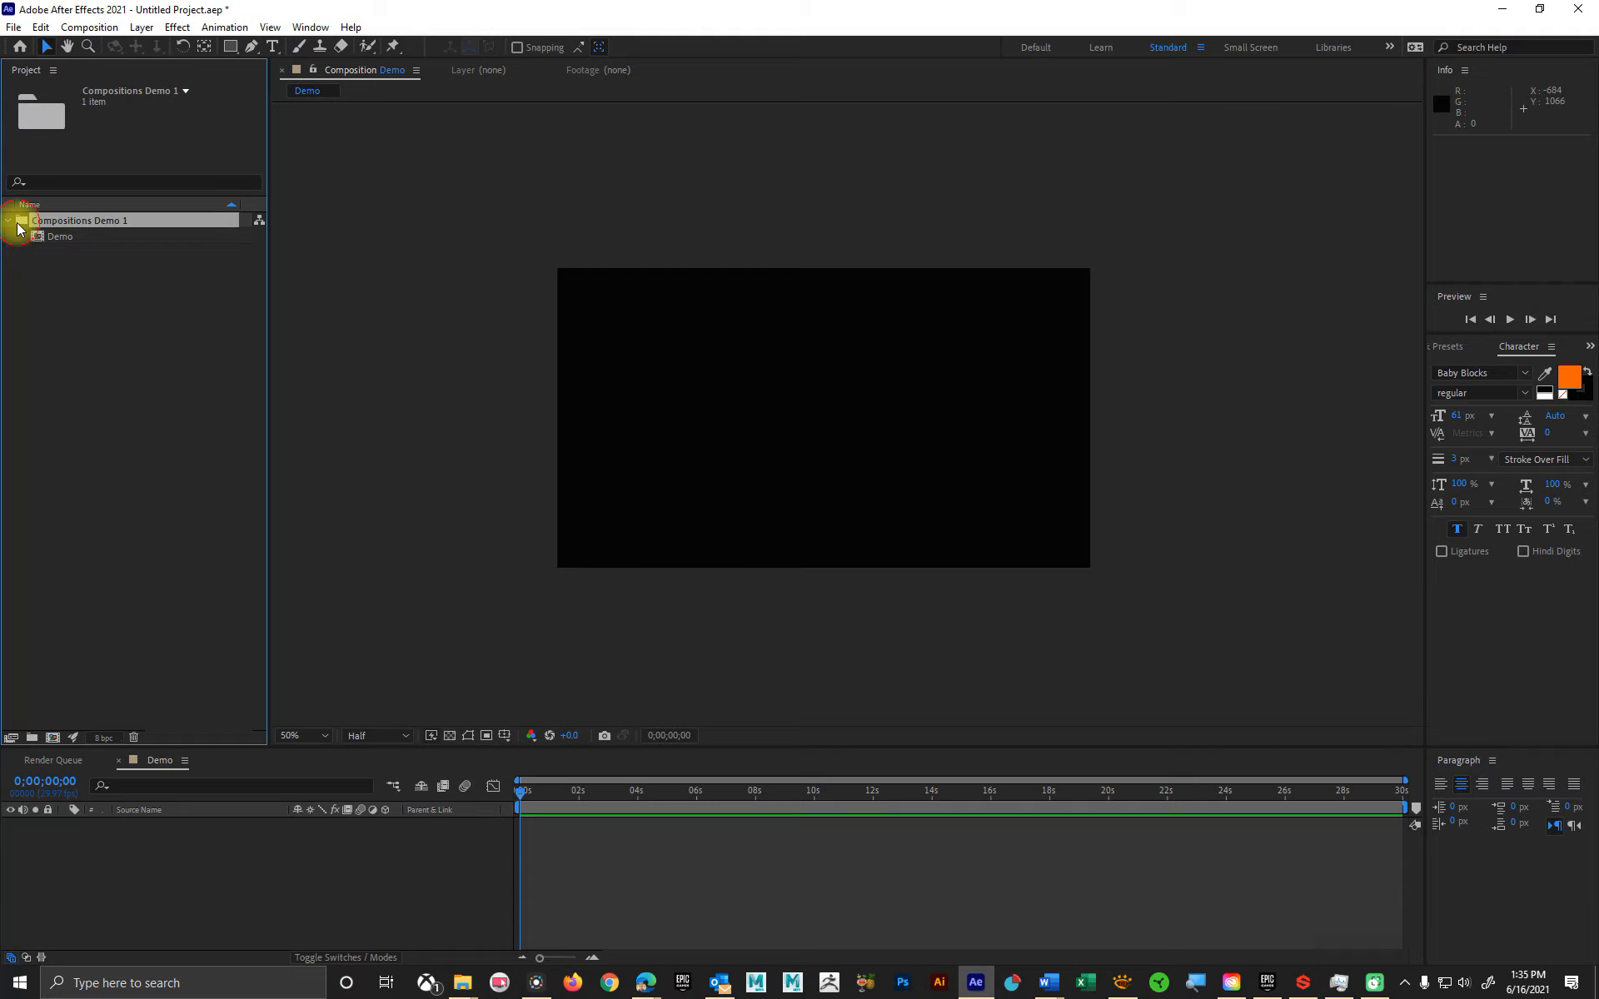
pyautogui.rightClick(17, 224)
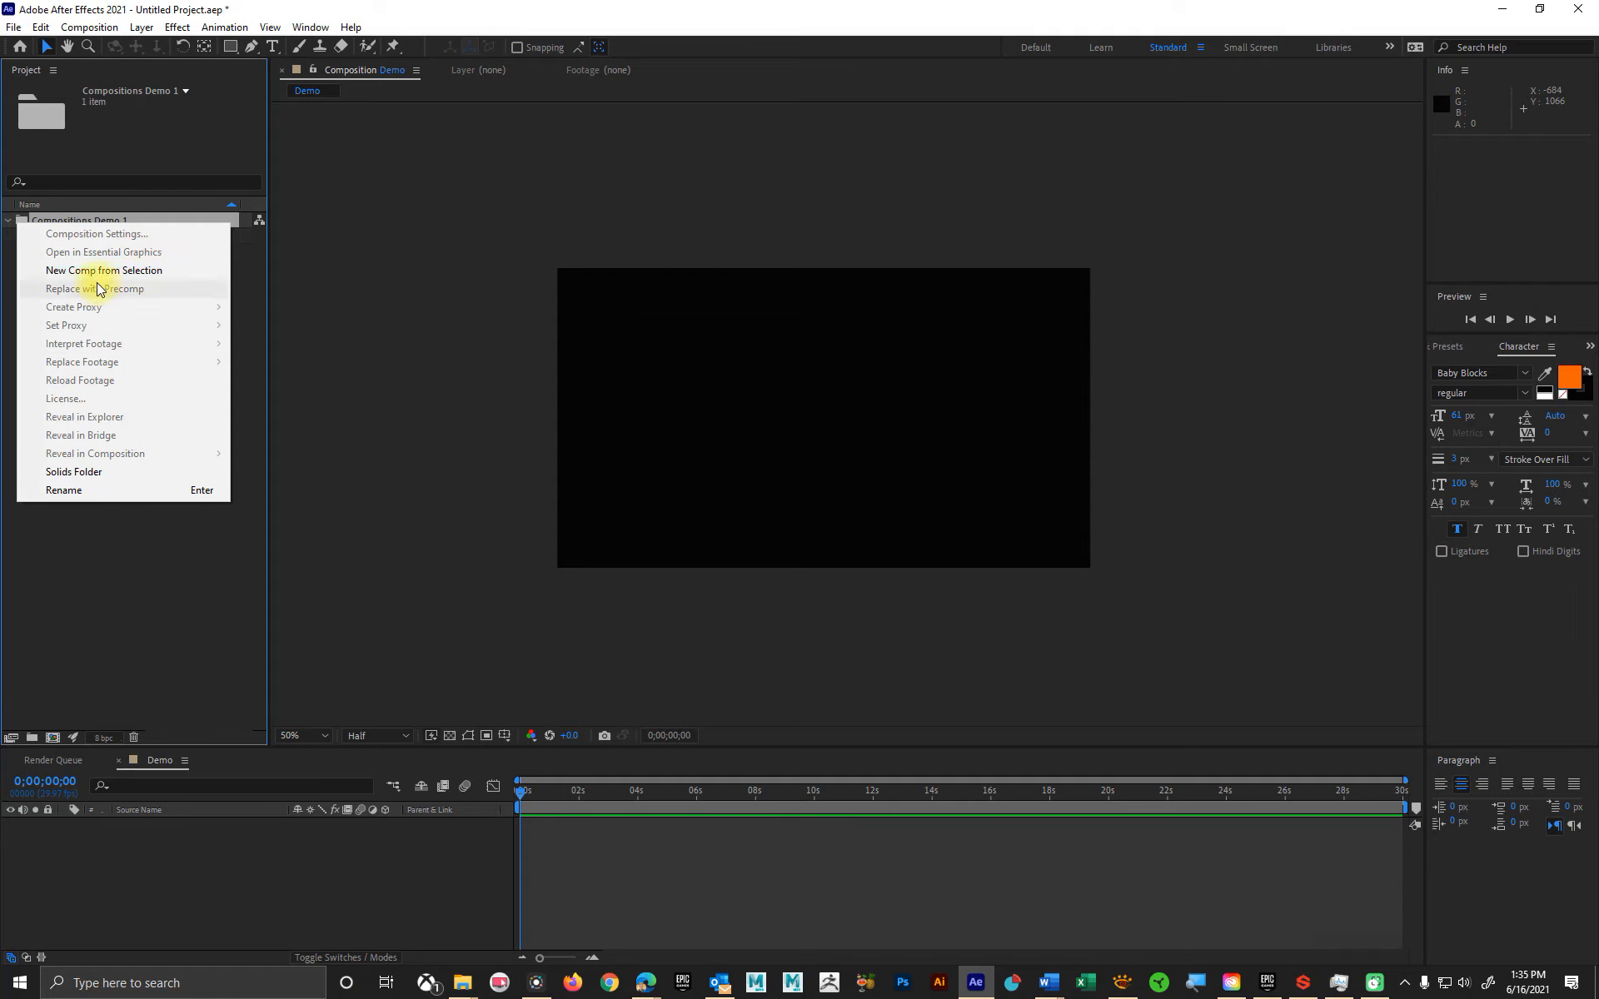
pyautogui.click(133, 582)
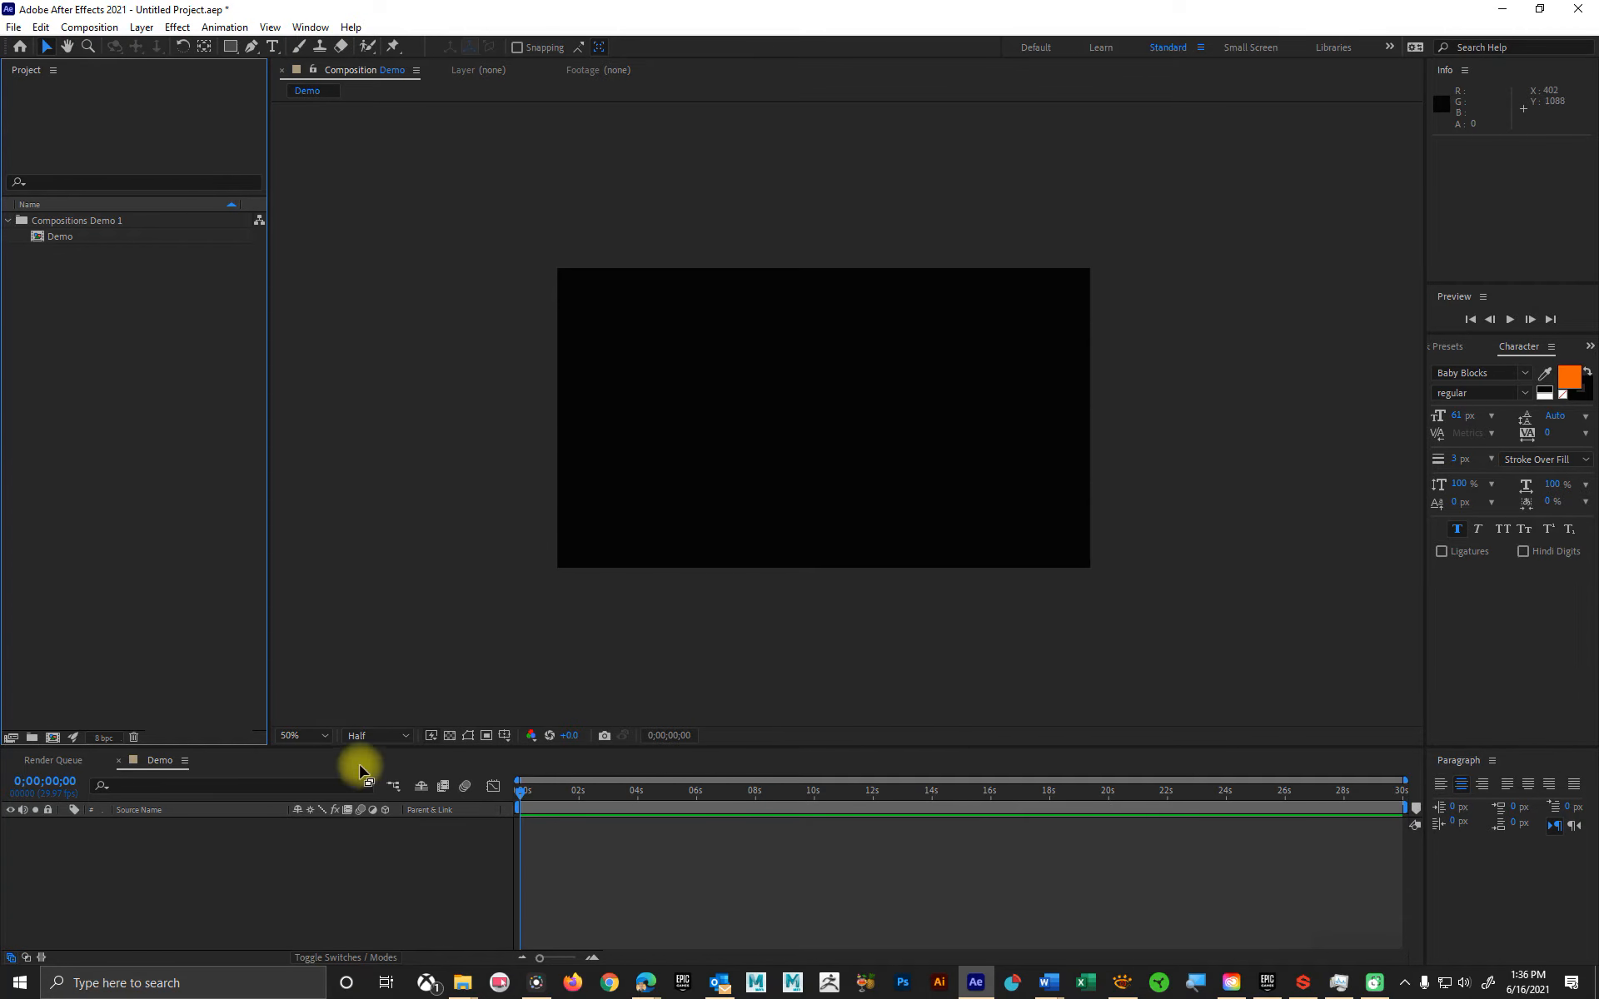
# Step: View the composition fitted to the viewer and return the magnification to 50%
pyautogui.click(323, 733)
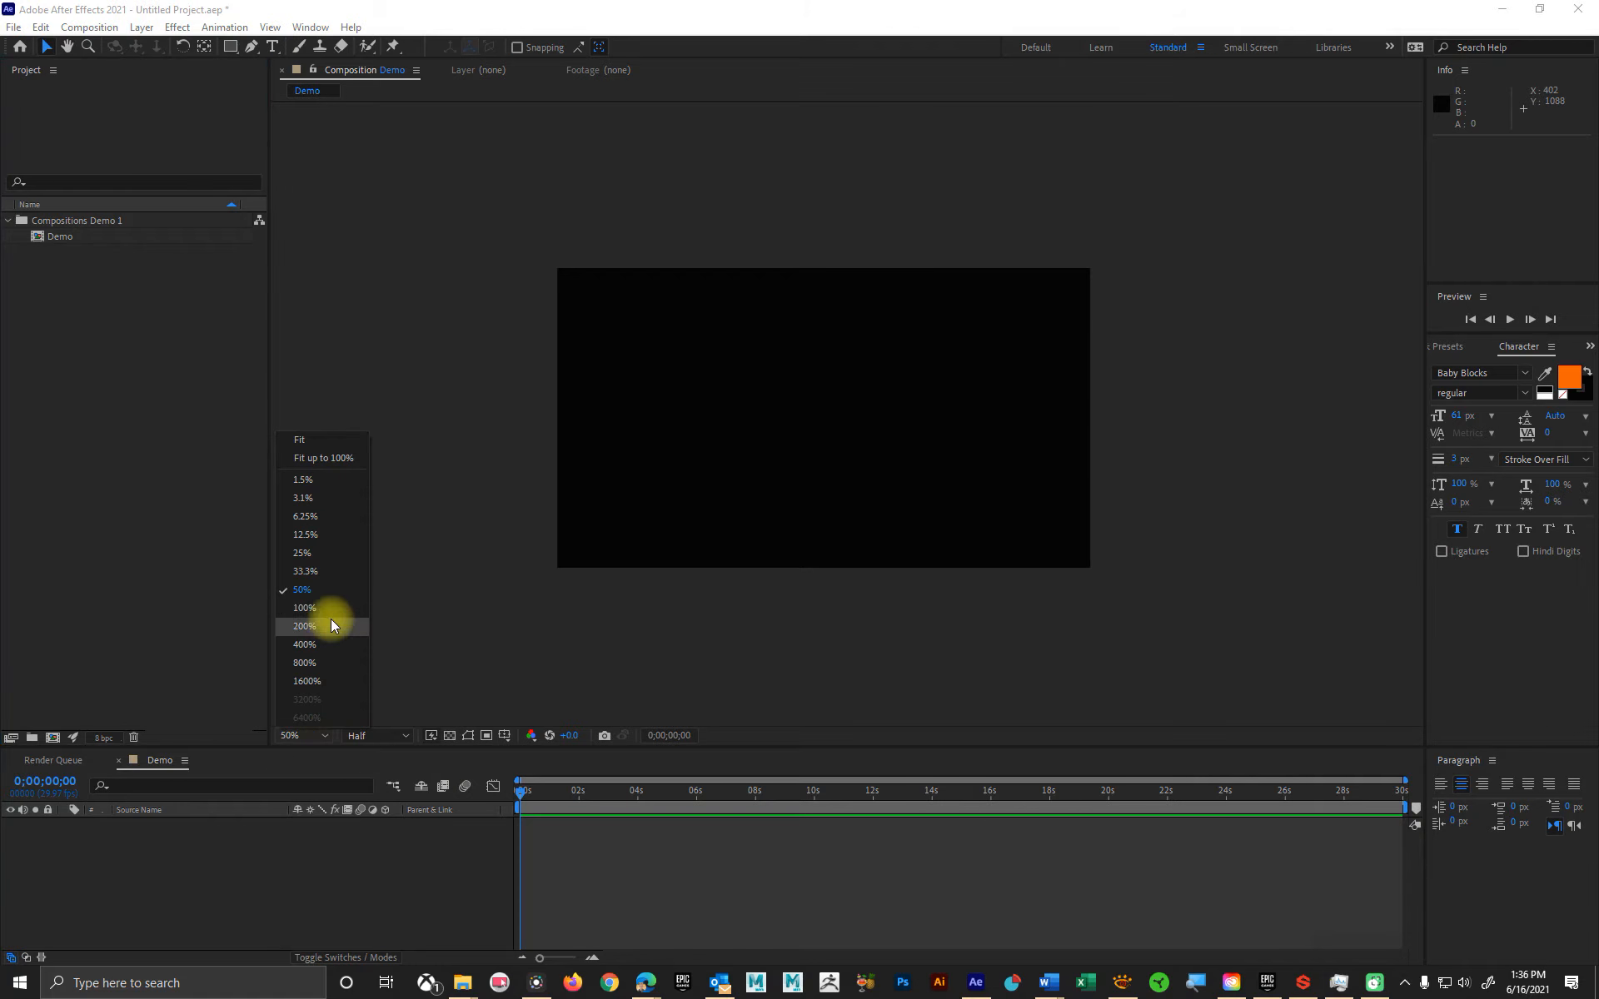
pyautogui.click(324, 458)
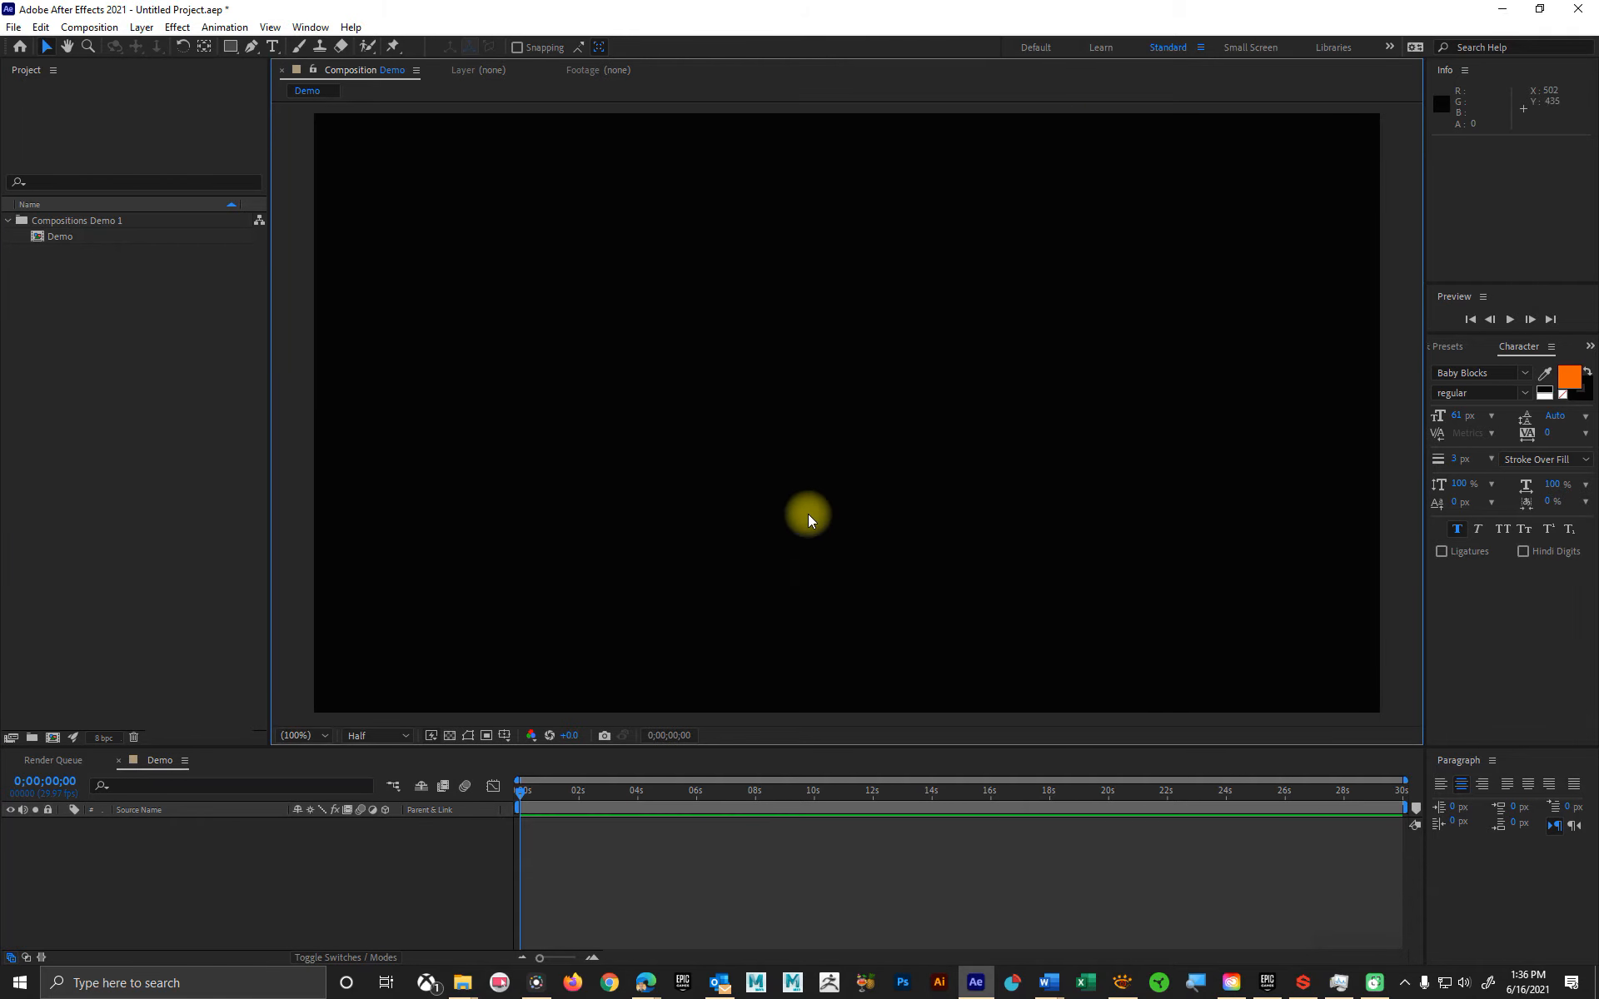
pyautogui.click(318, 737)
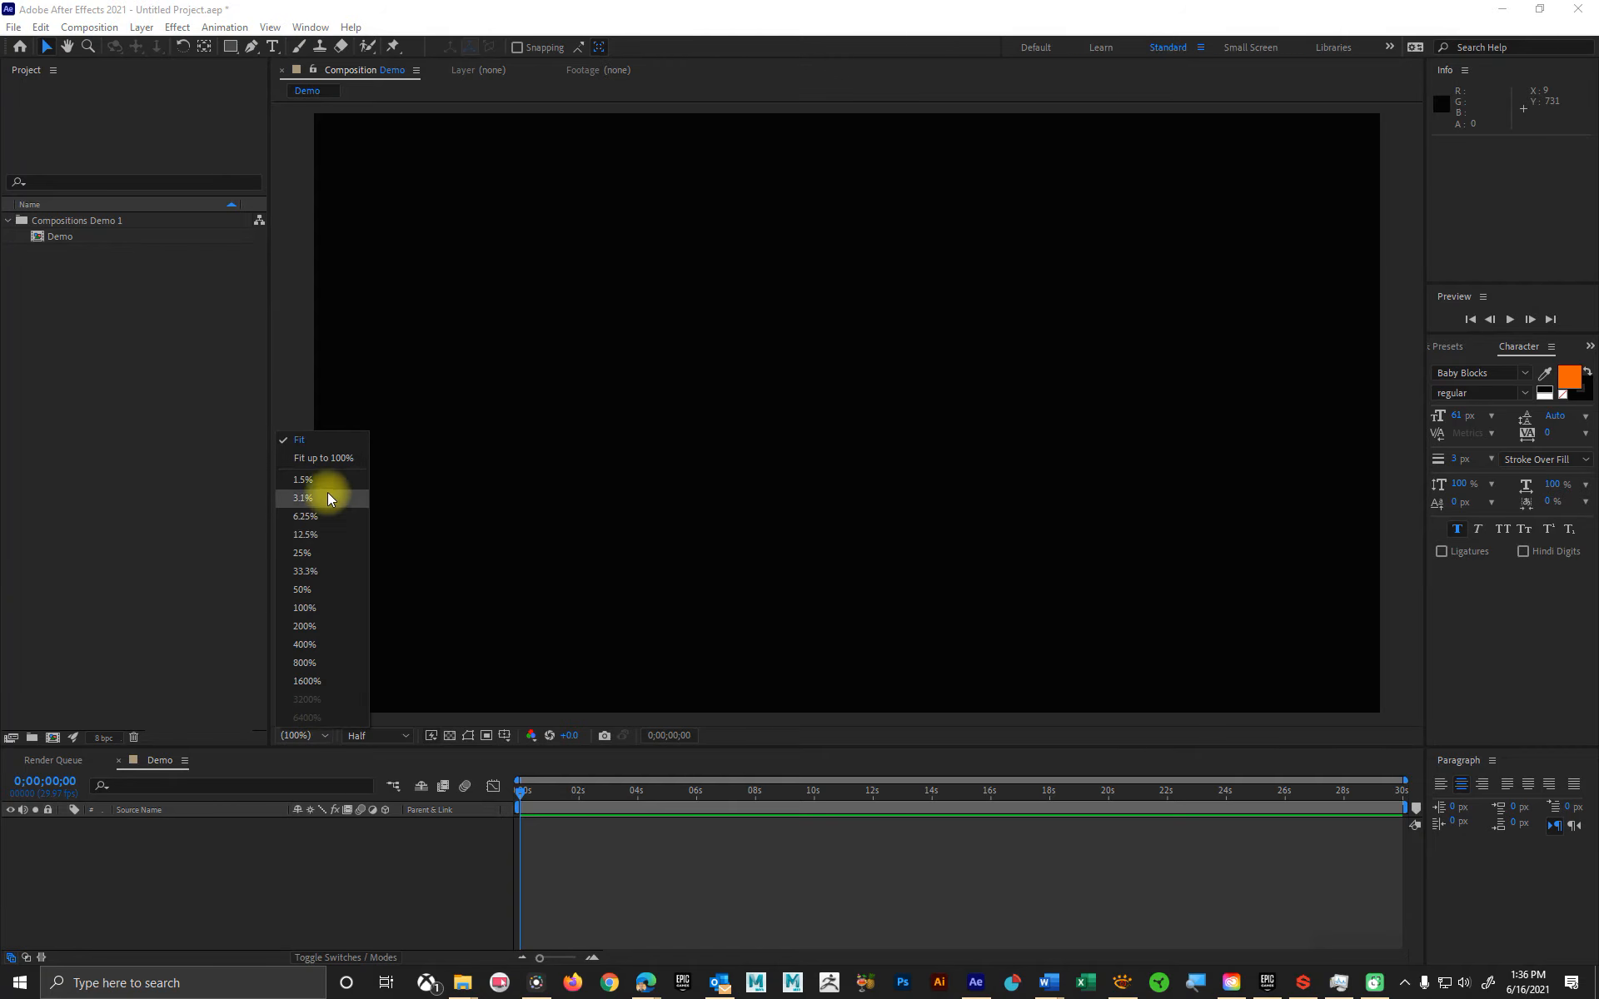
pyautogui.click(325, 590)
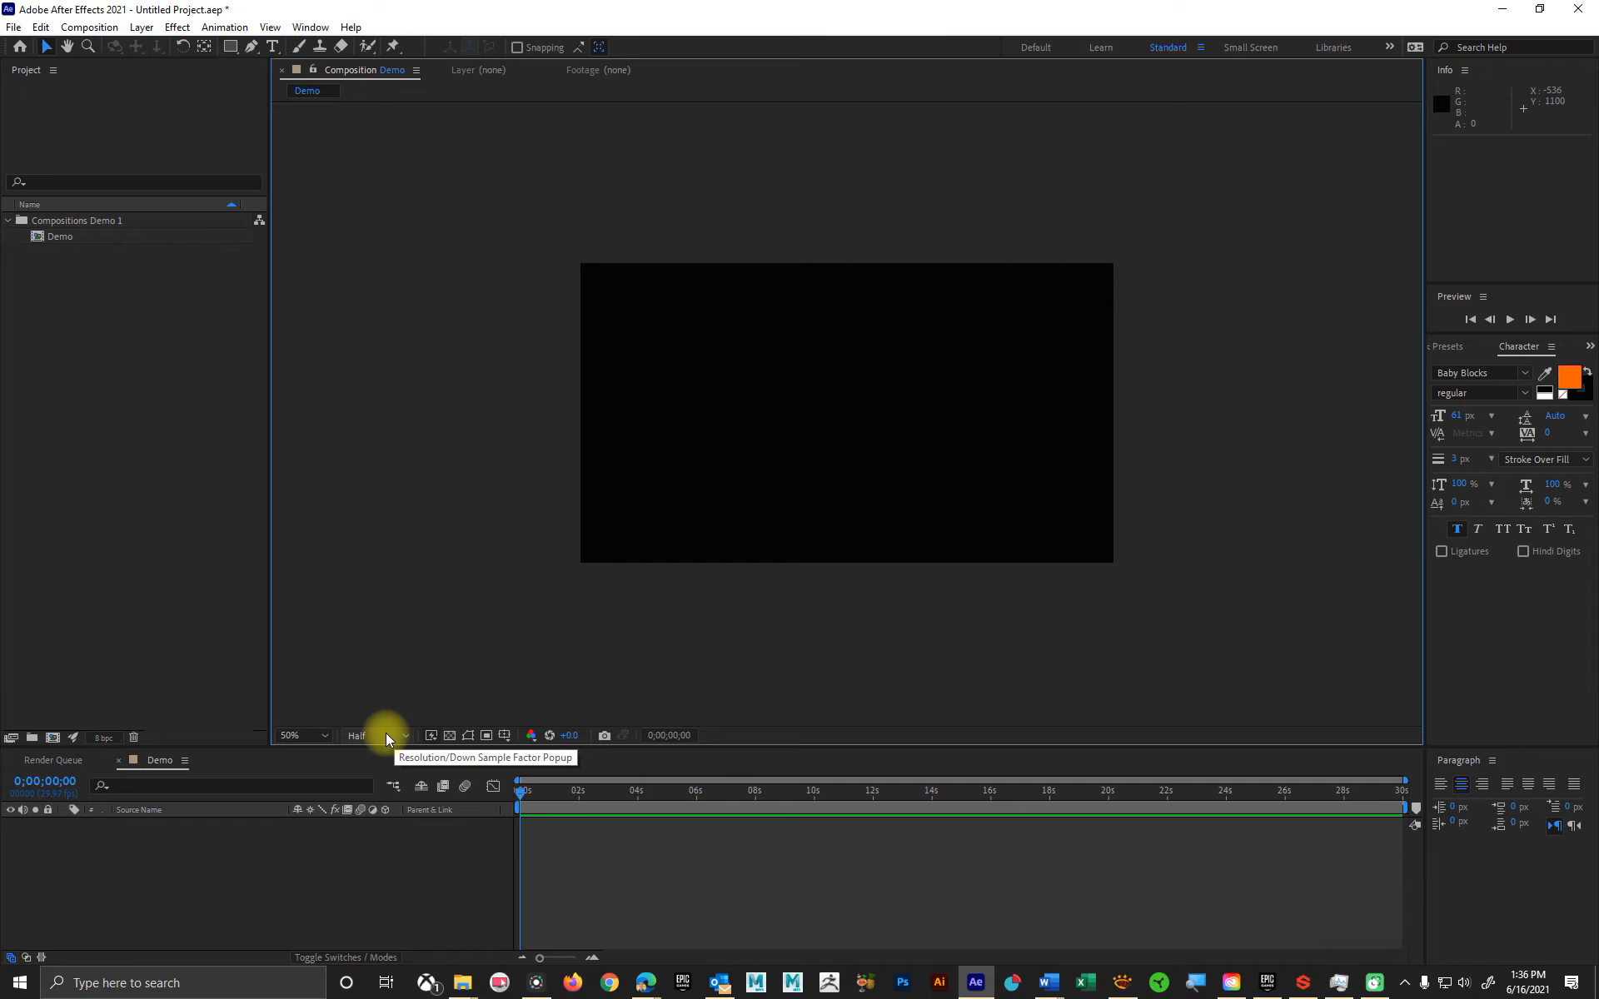
# Step: Look at the Fast Previews options and toggle the composition's transparency grid on and off
pyautogui.click(433, 738)
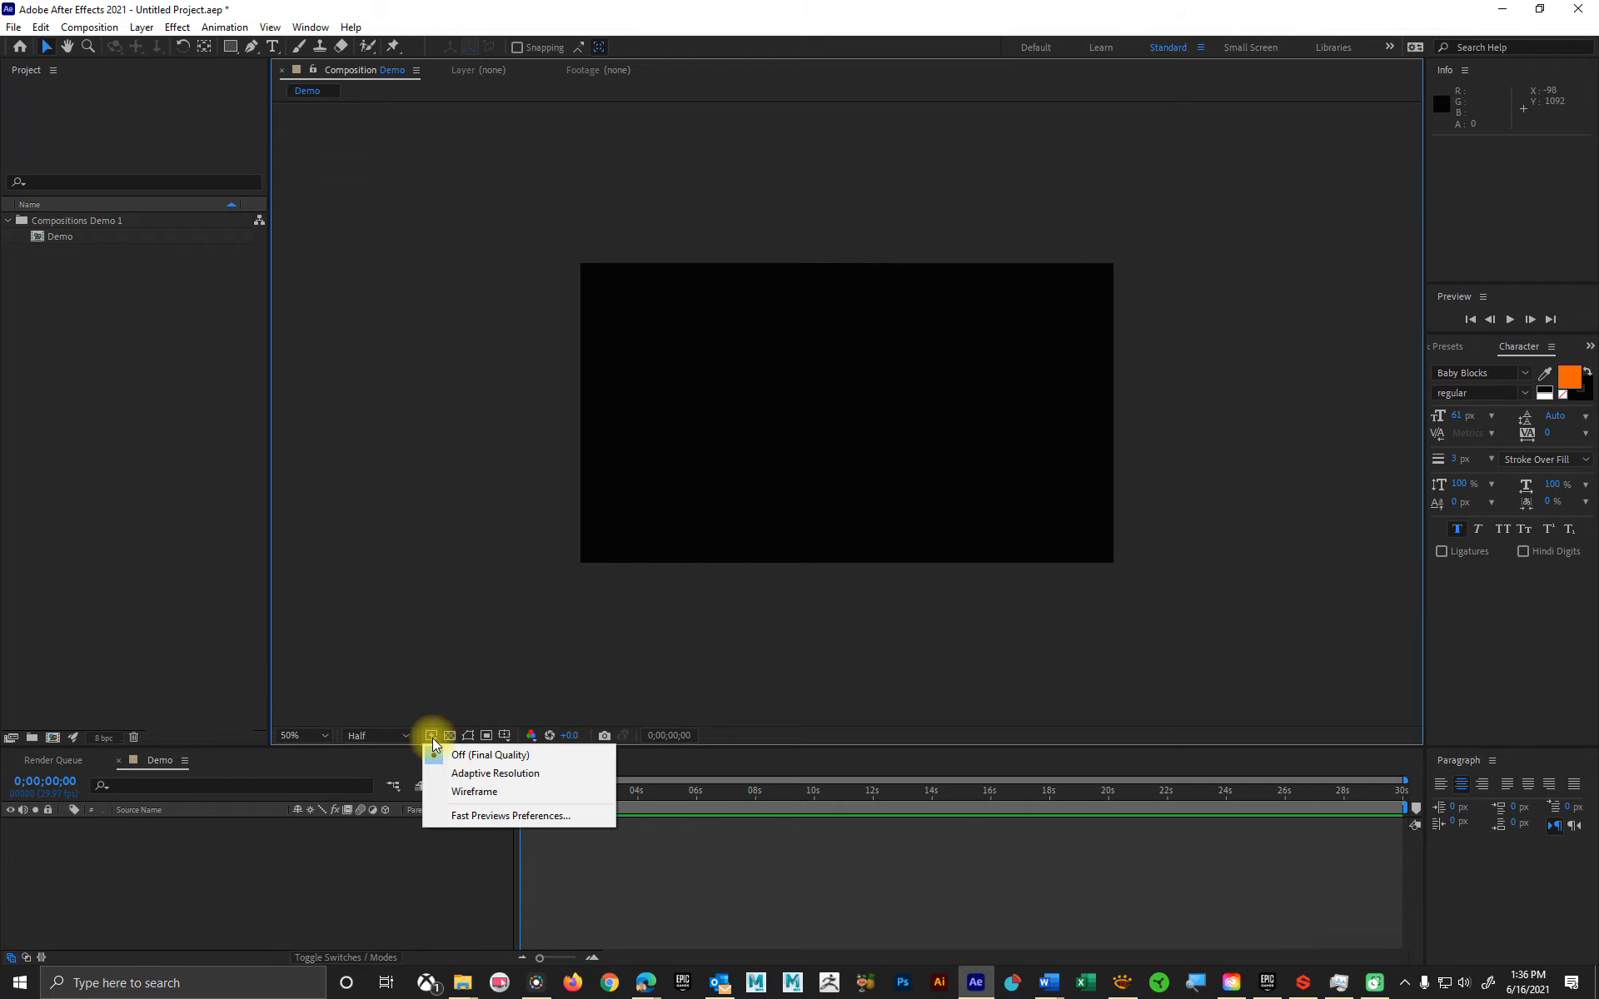
pyautogui.click(507, 607)
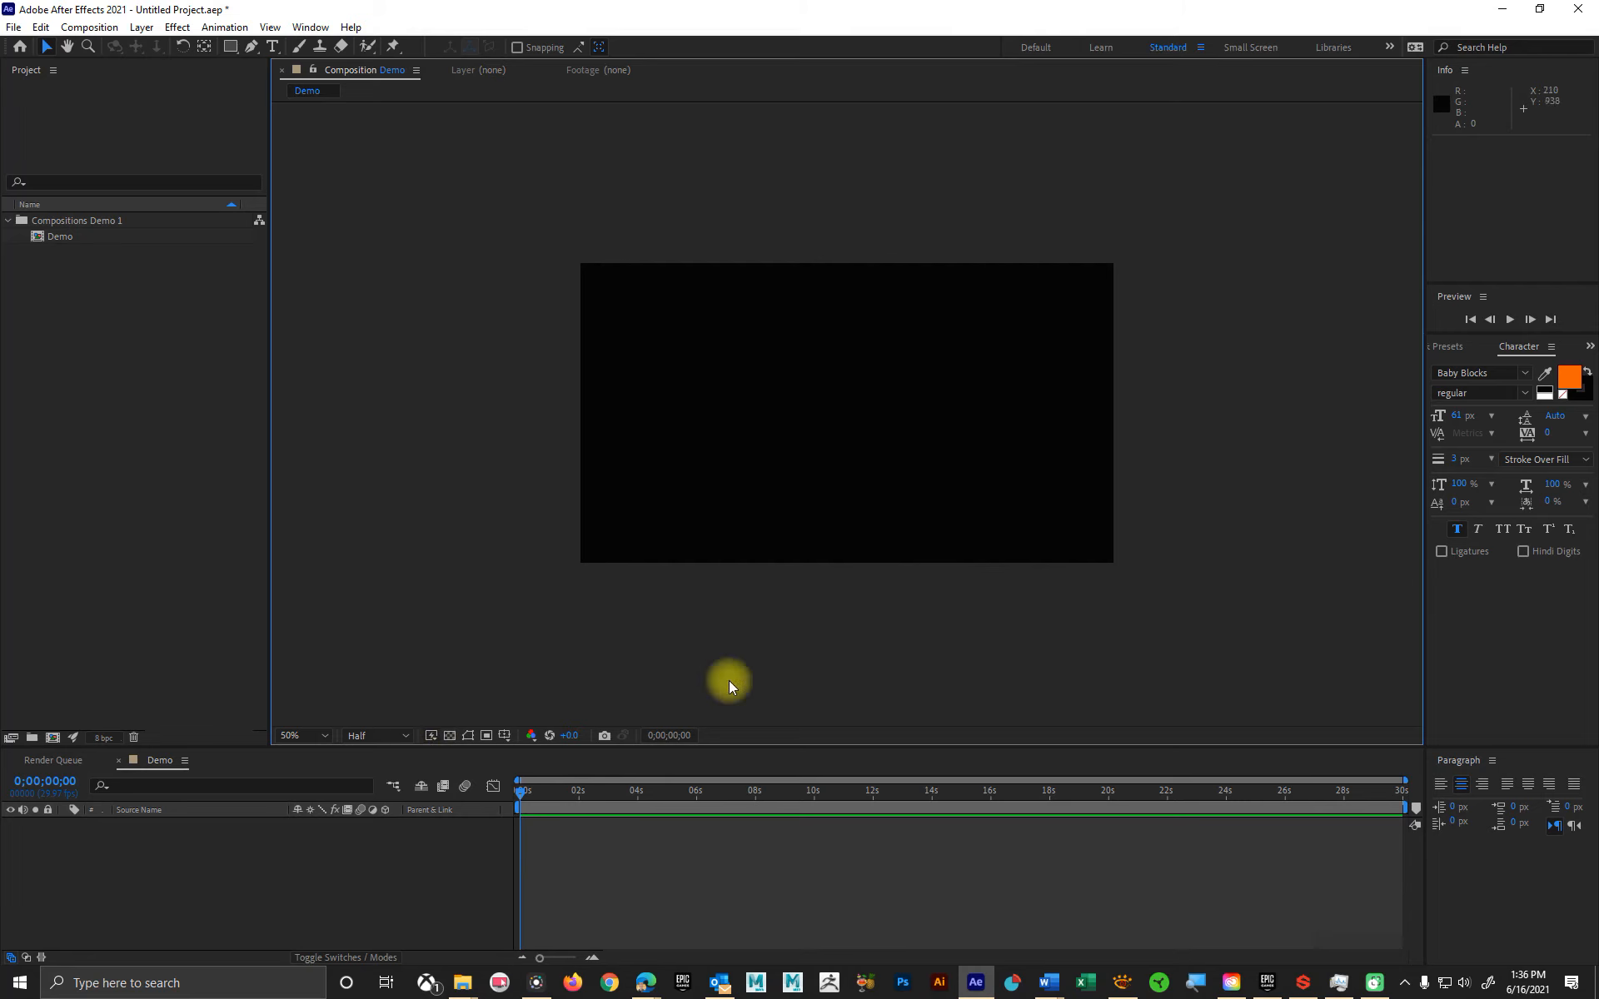
pyautogui.click(450, 736)
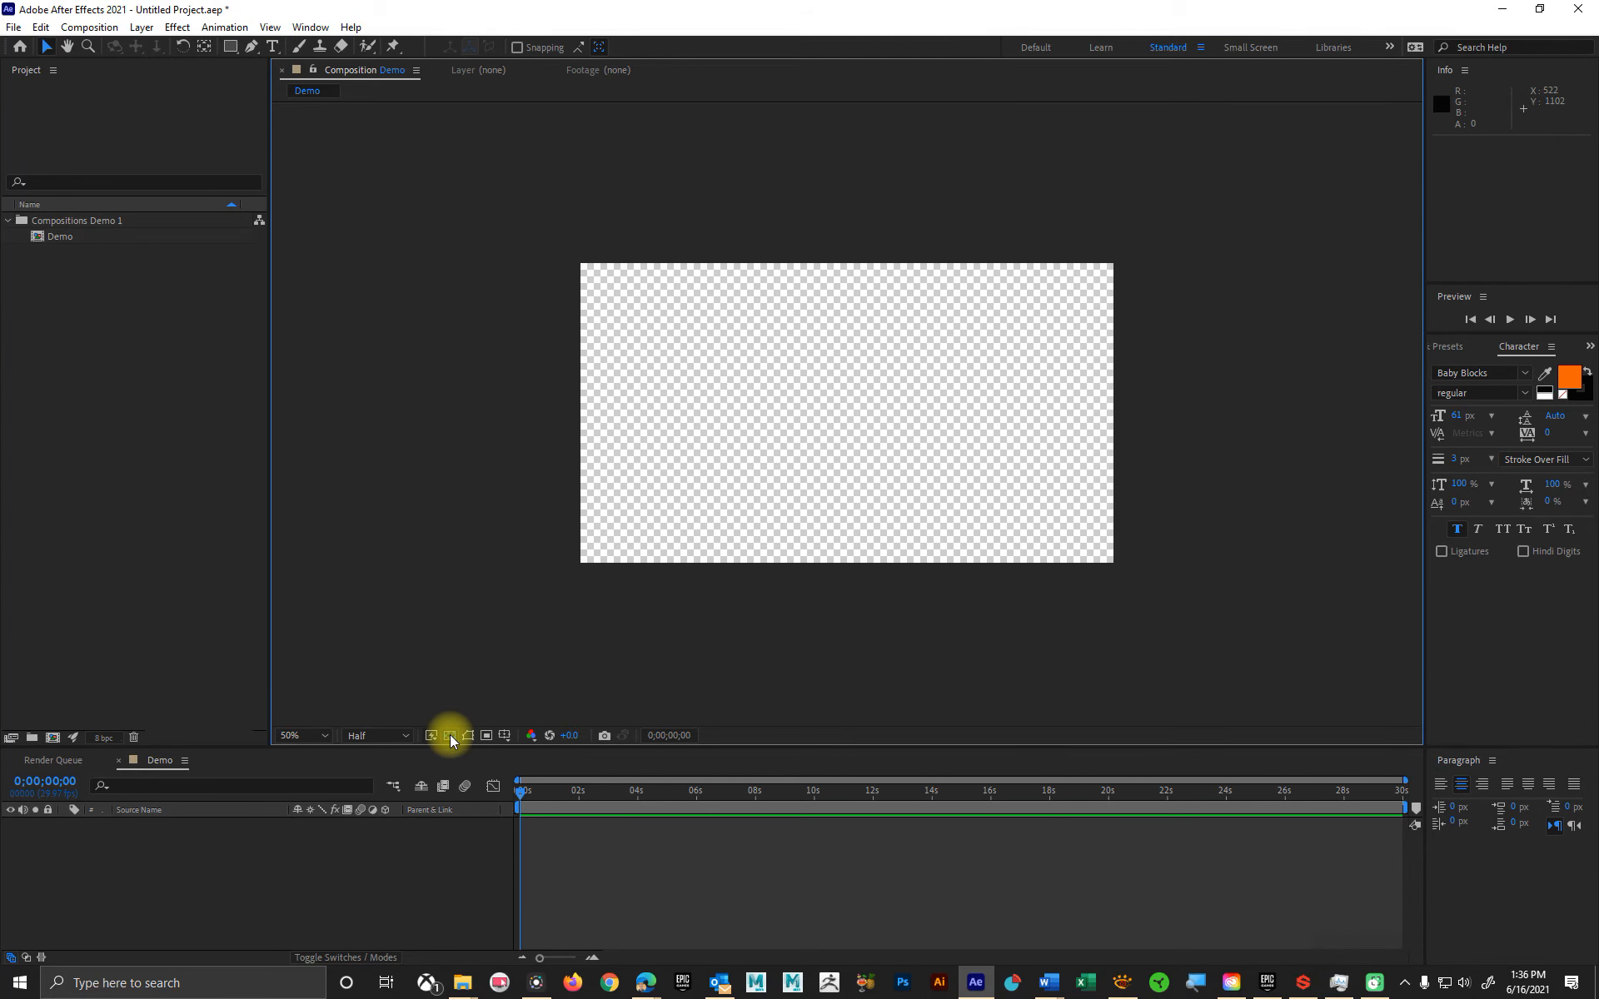
pyautogui.click(450, 736)
pyautogui.click(450, 736)
pyautogui.click(449, 736)
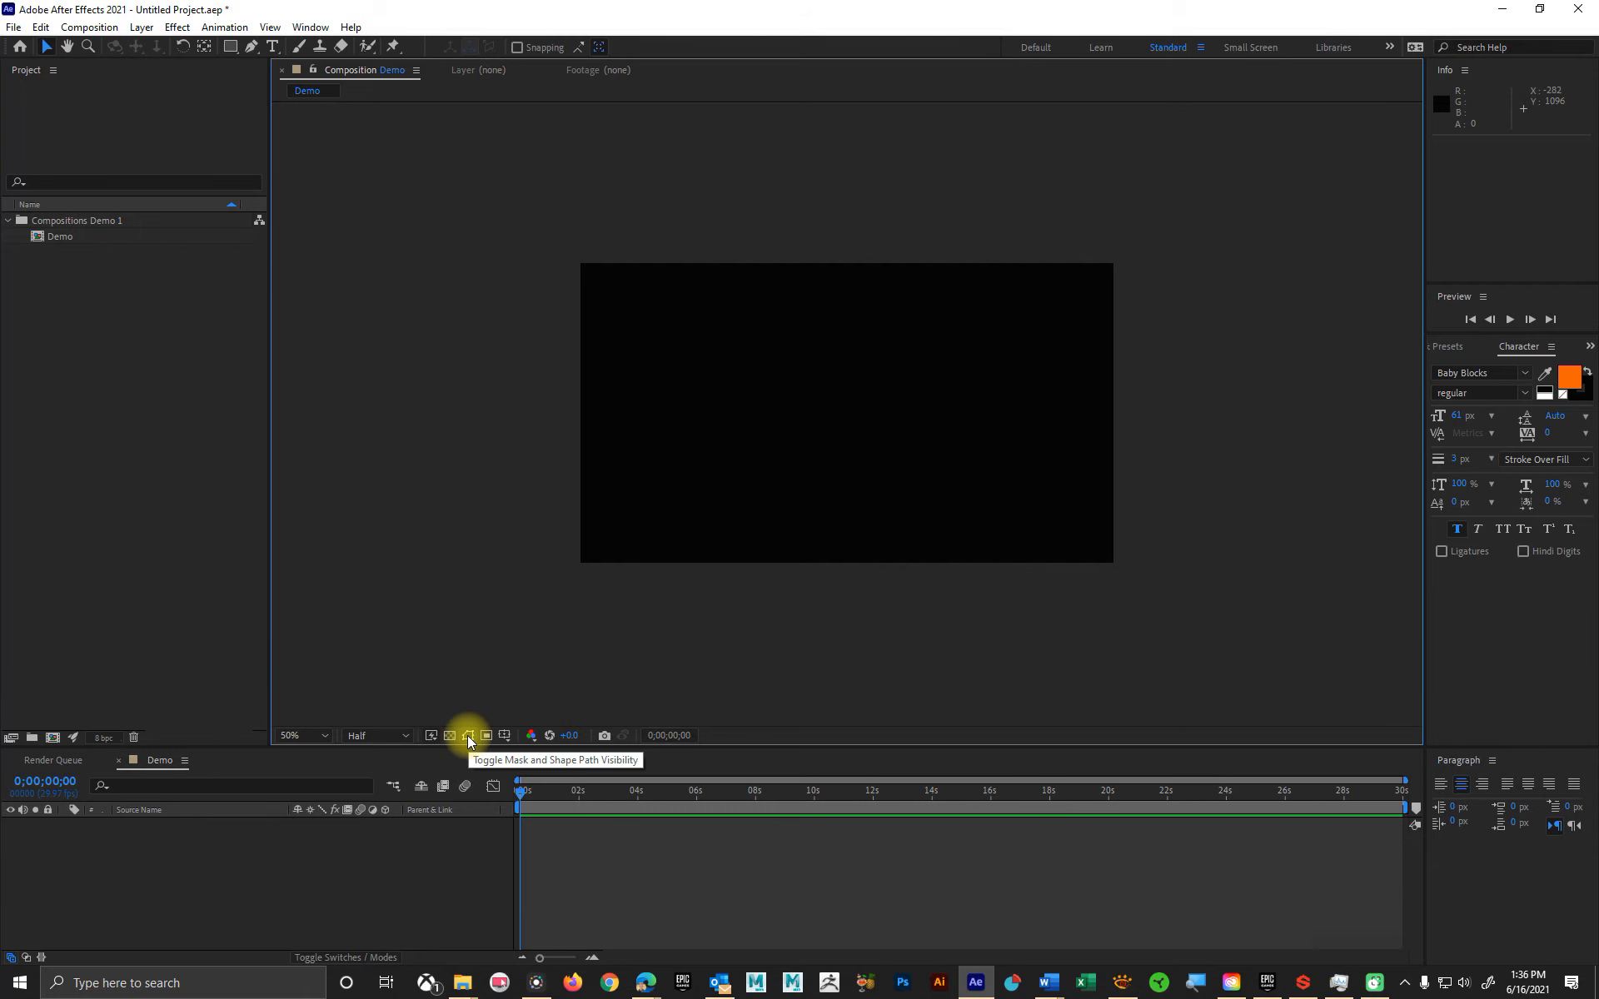
# Step: Toggle the mask and shape path visibility and show the Title/Action Safe guides over the composition
pyautogui.click(467, 737)
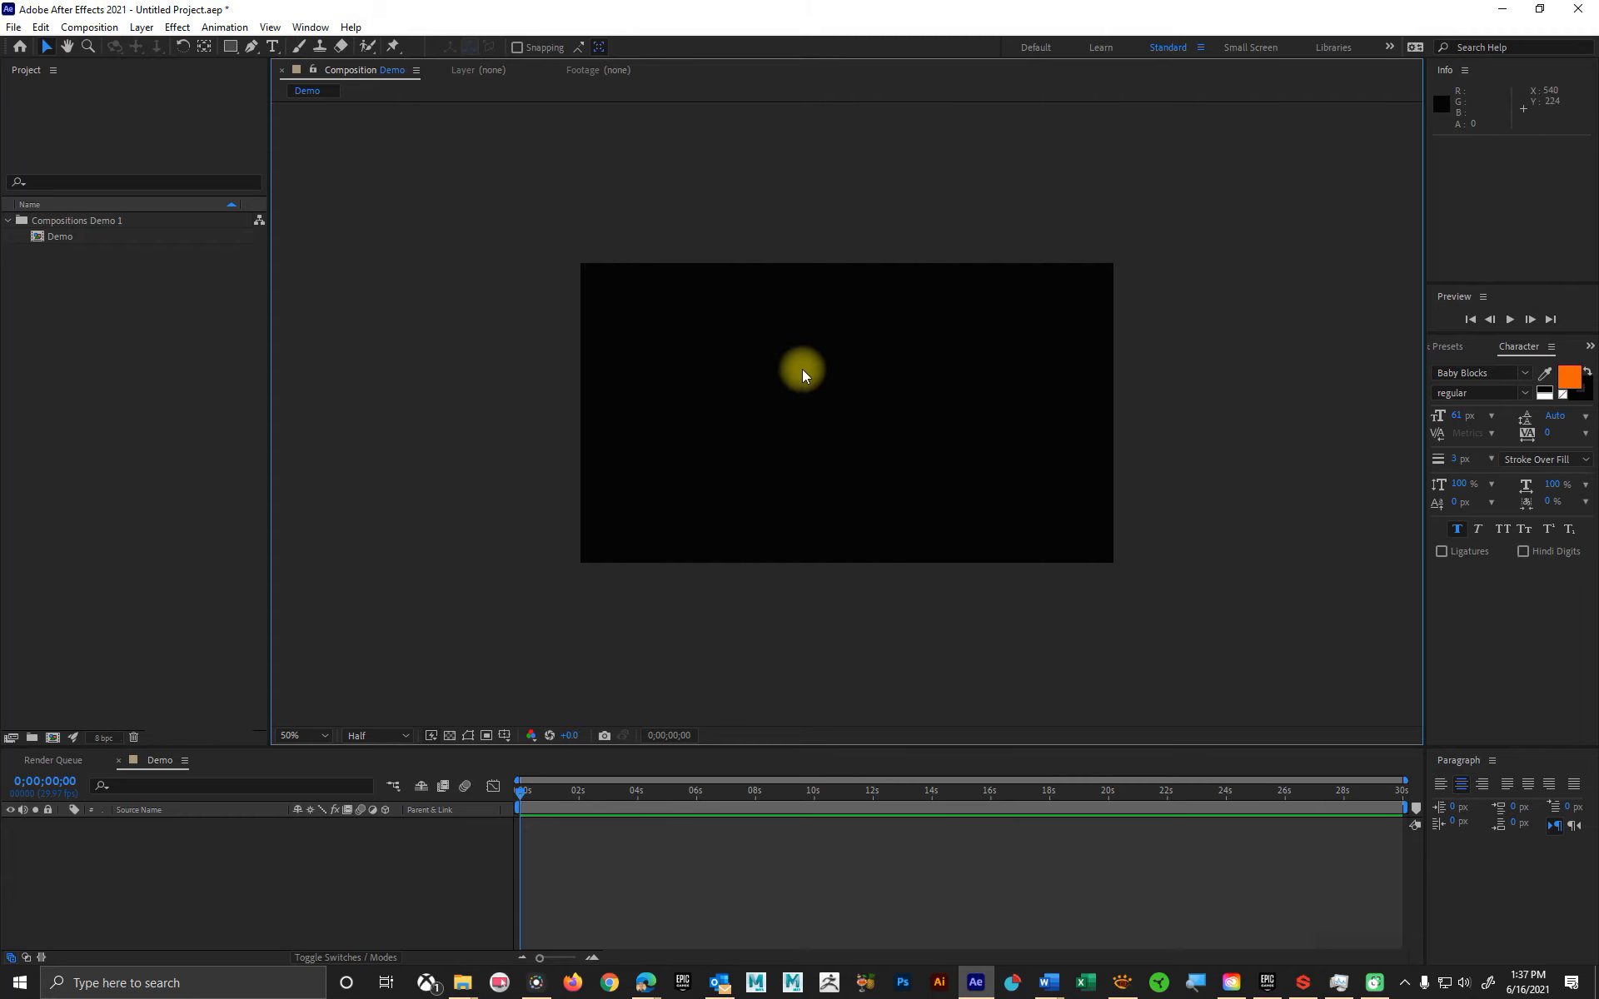
pyautogui.click(503, 736)
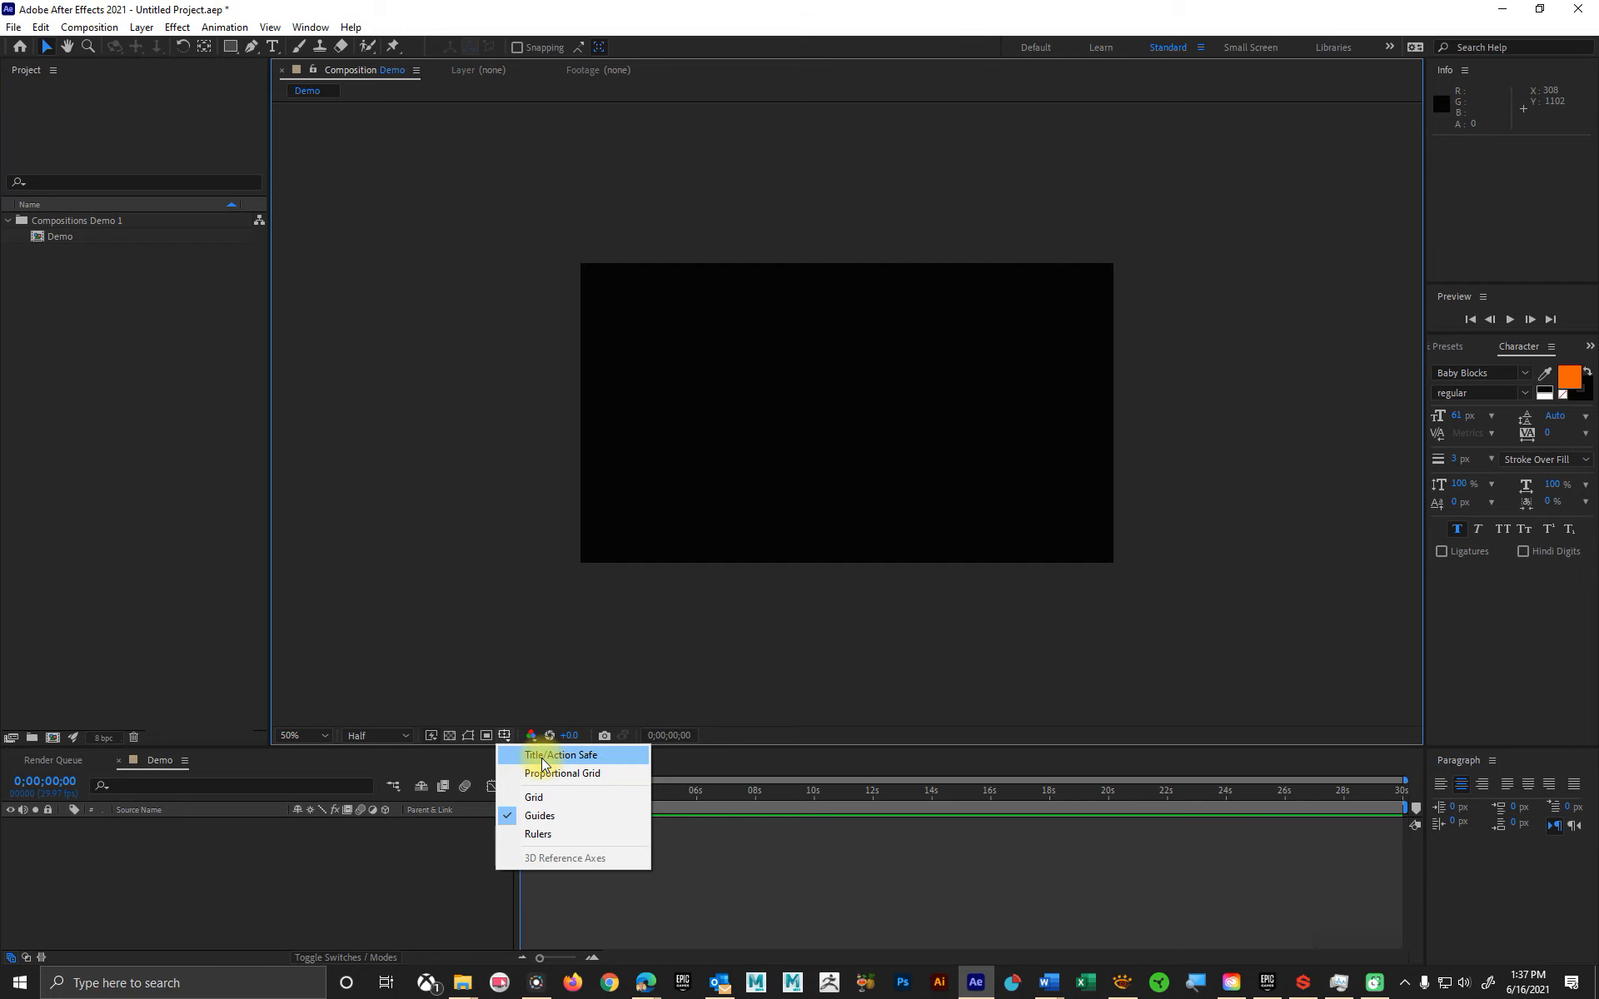
pyautogui.click(543, 760)
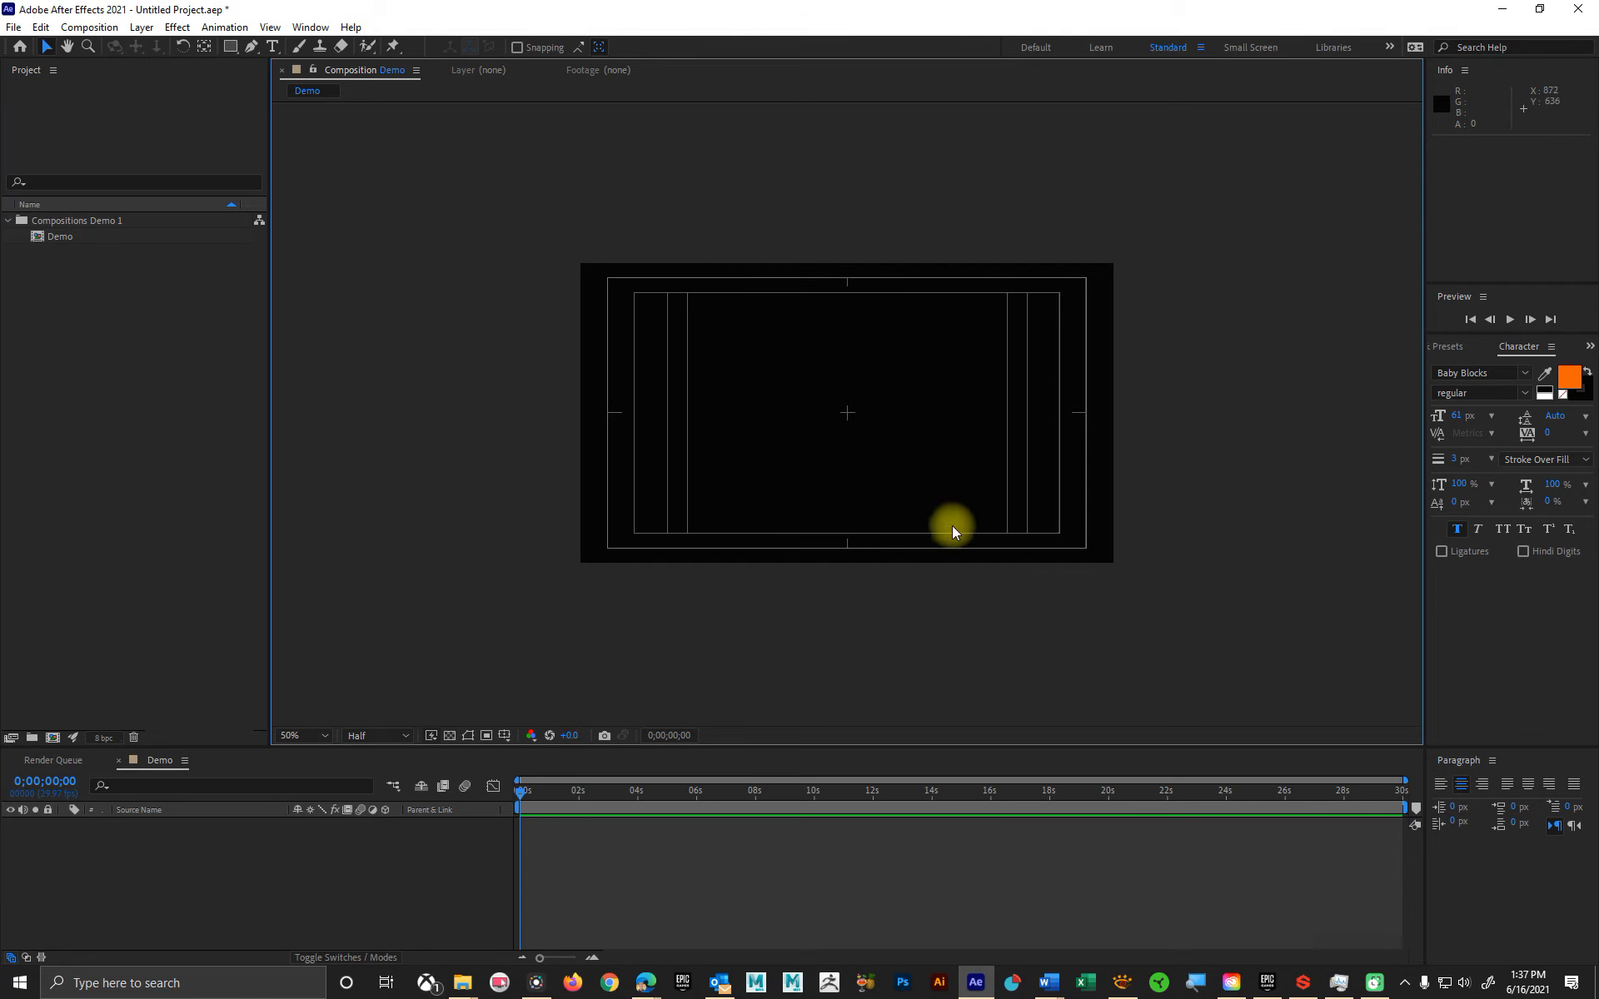
# Step: Hide the Title/Action Safe guides and look at the color channel display options for the composition
pyautogui.click(505, 736)
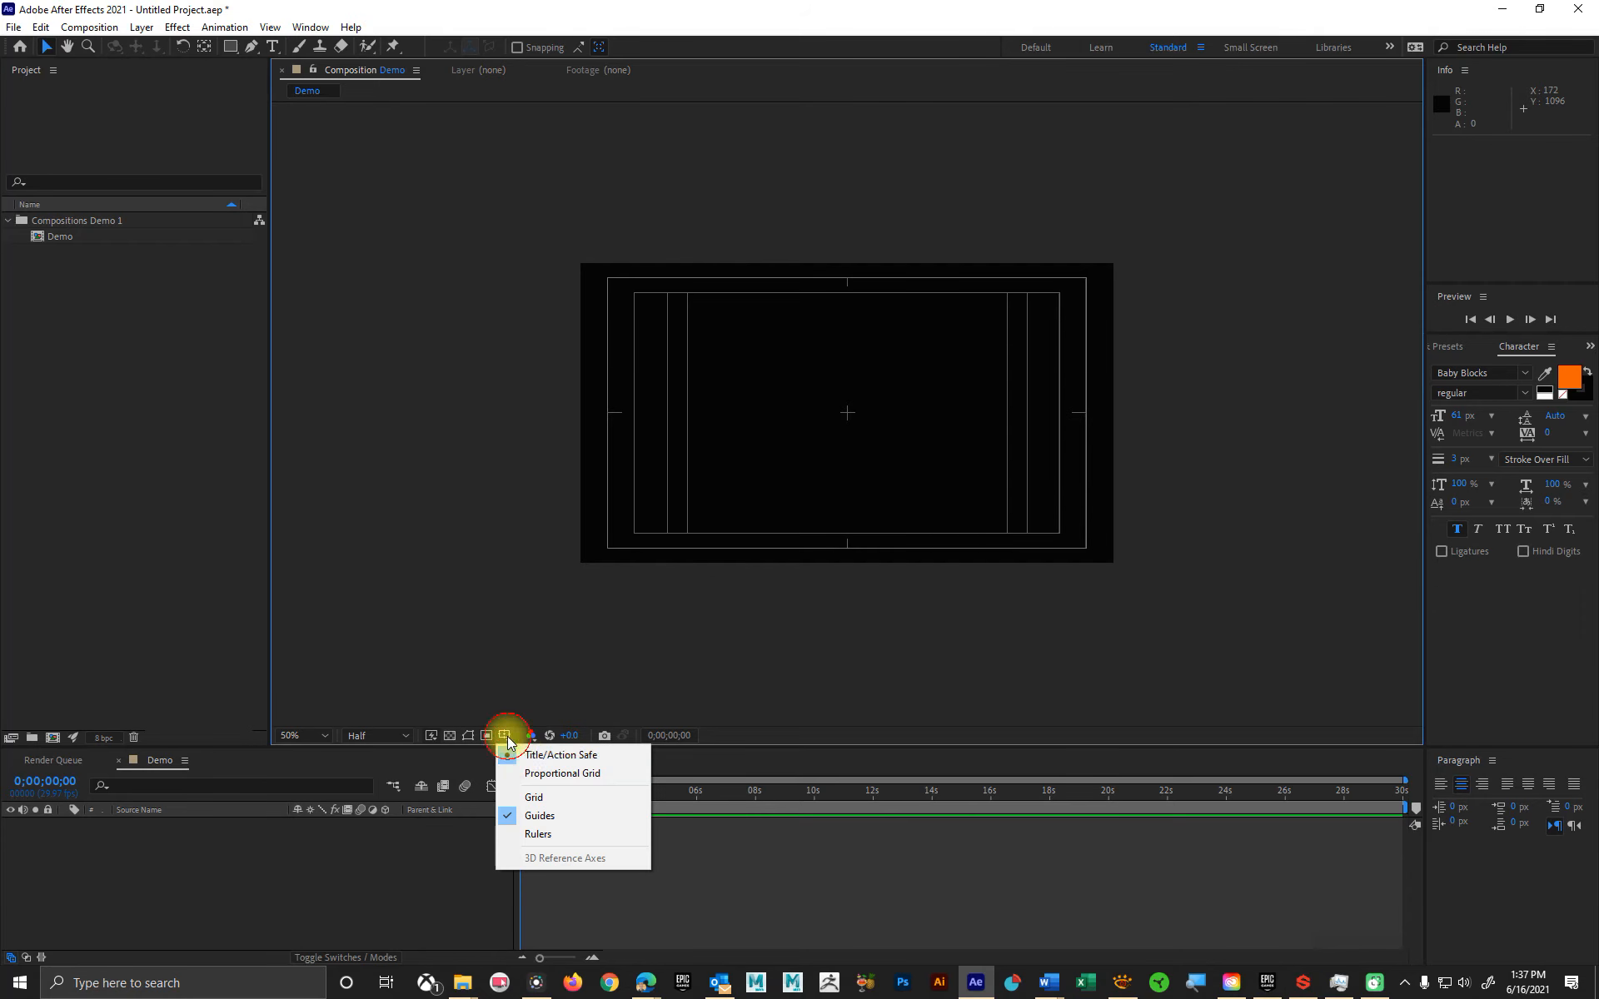
pyautogui.click(525, 754)
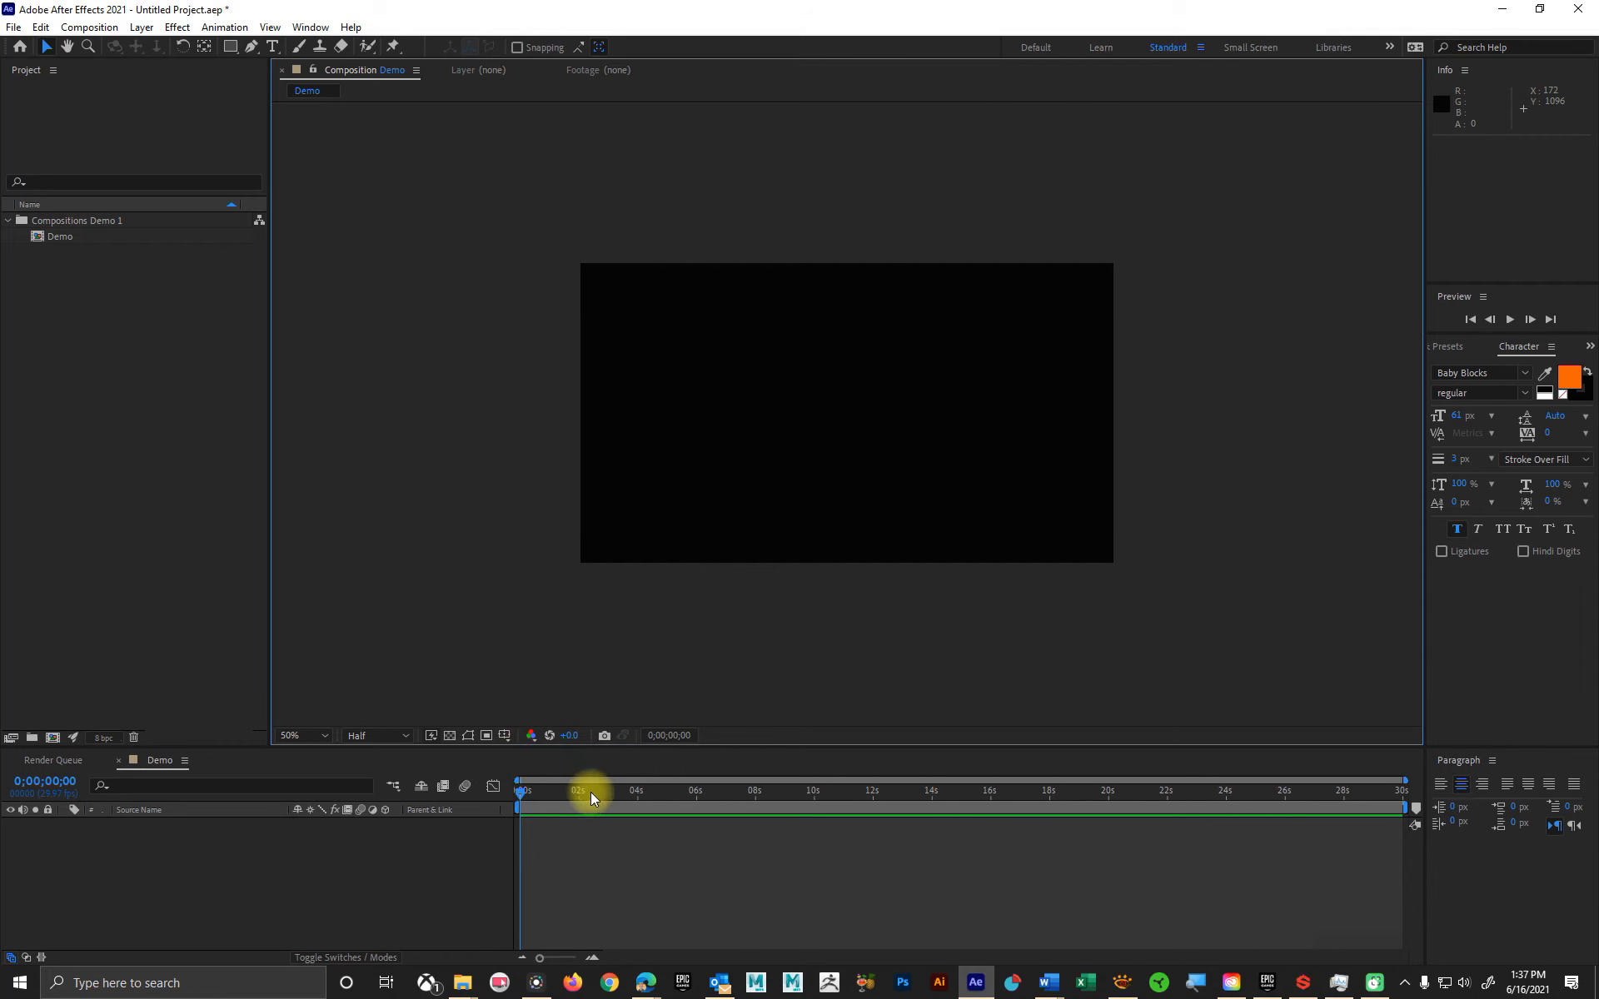
pyautogui.click(530, 735)
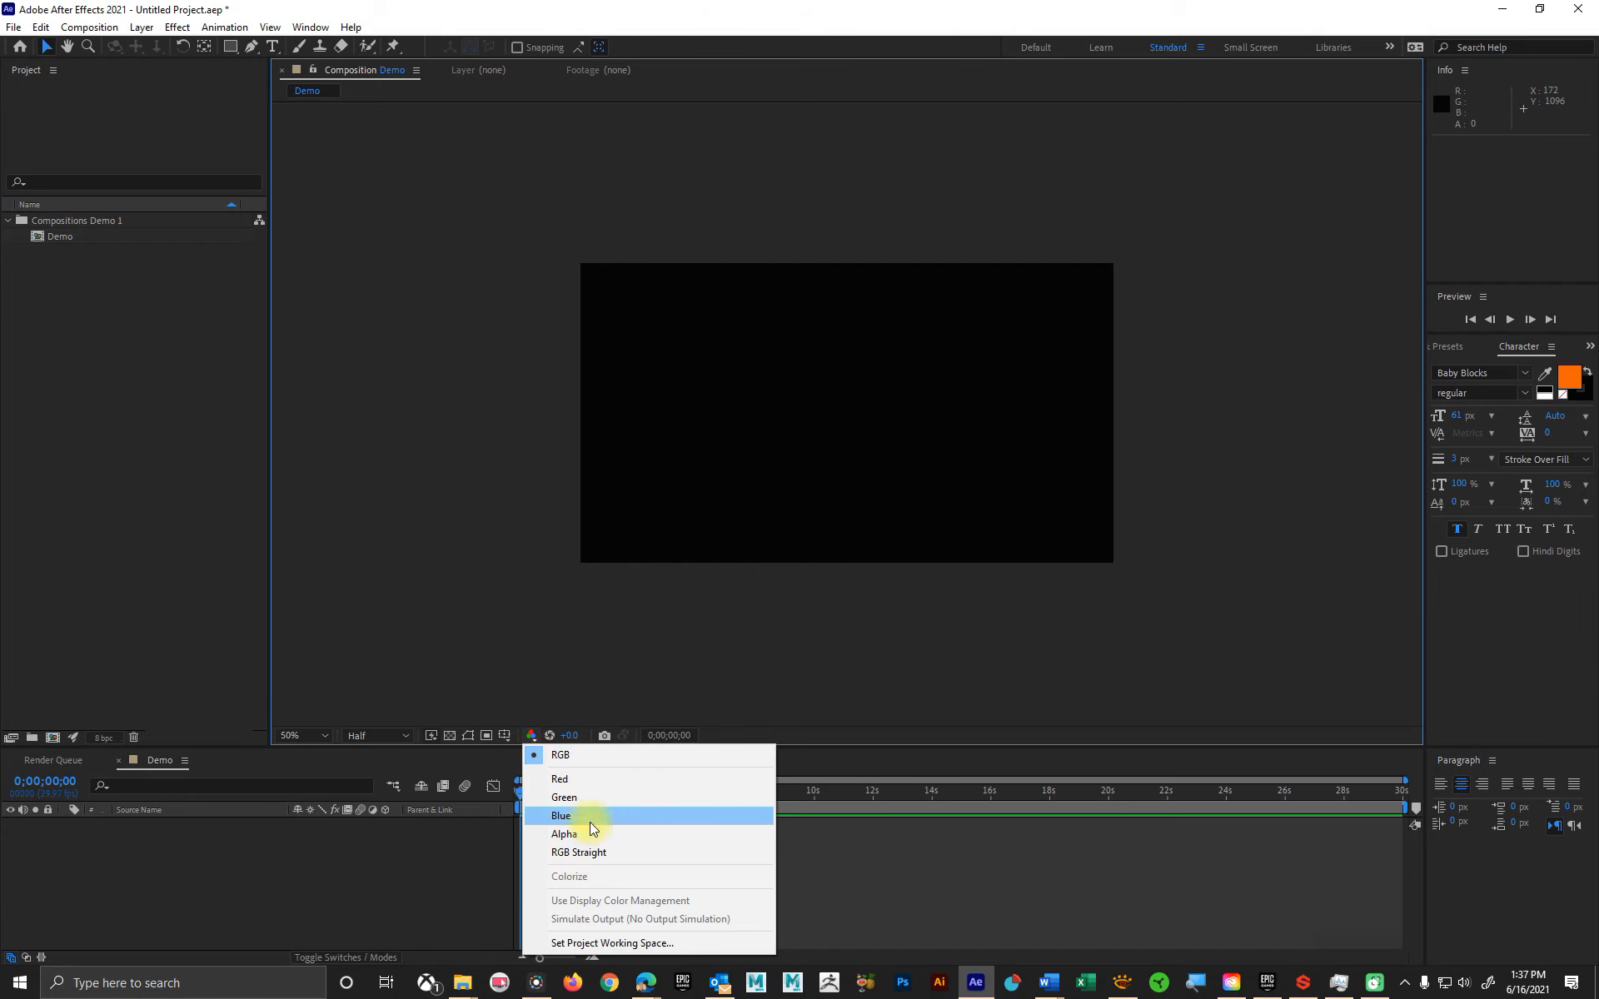
pyautogui.click(557, 656)
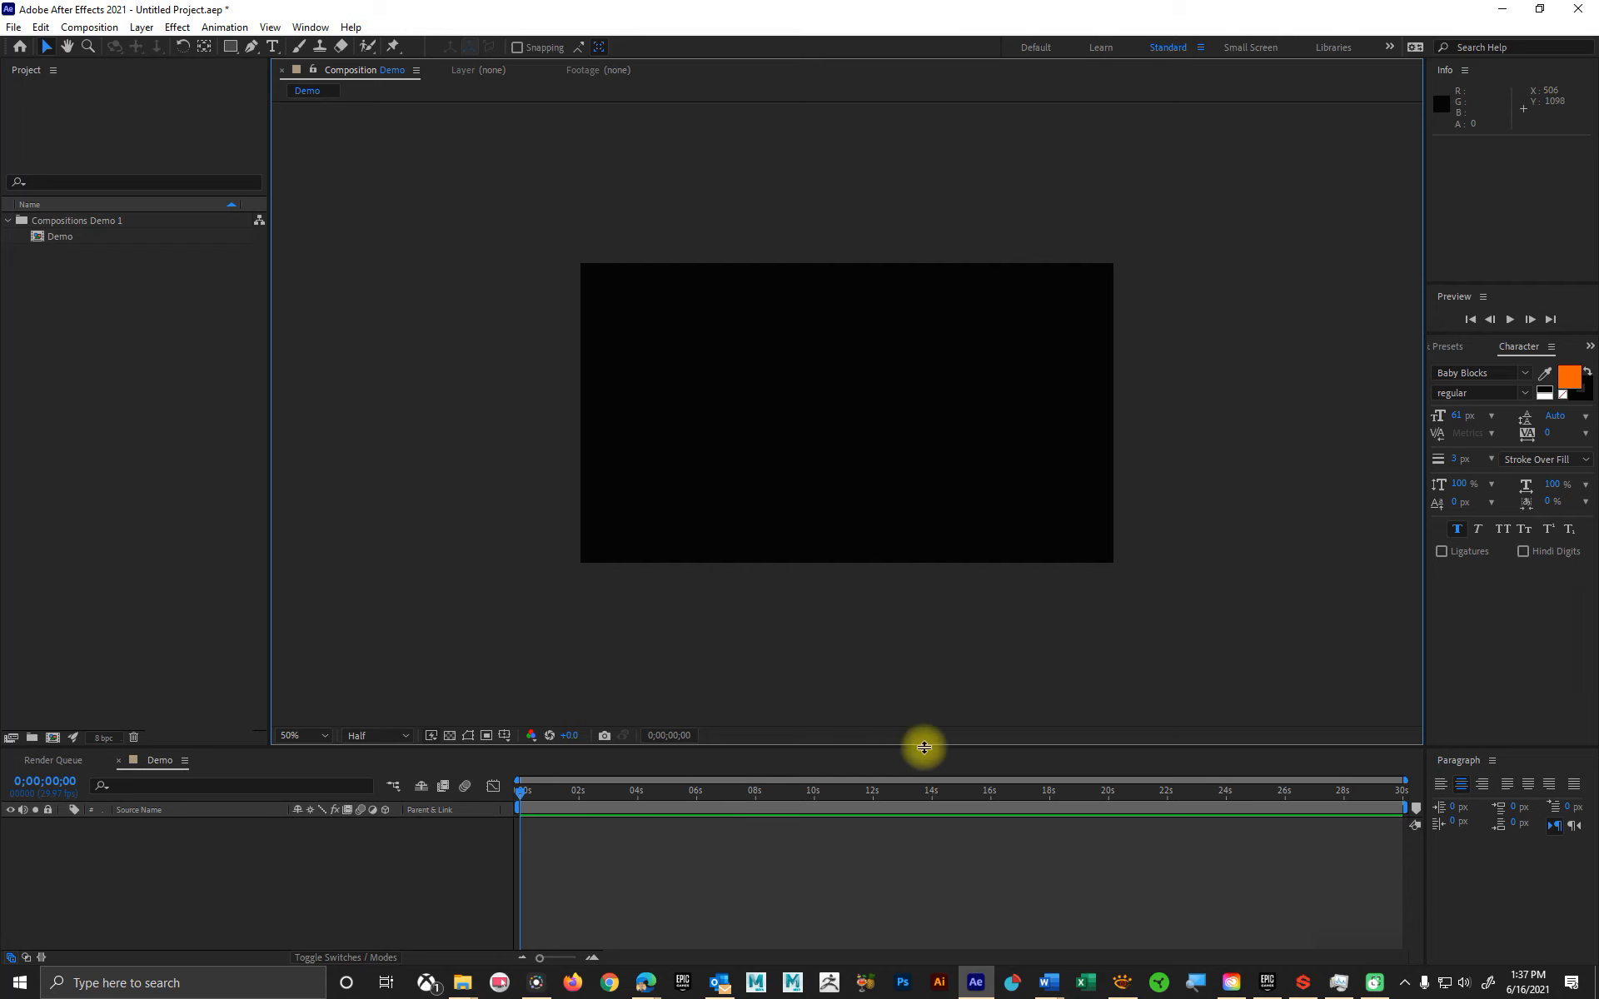
# Step: View the Render Queue and return to the Demo composition's timeline with the playhead at the start
pyautogui.moveTo(643, 800)
pyautogui.mouseDown()
pyautogui.moveTo(856, 803)
pyautogui.moveTo(581, 801)
pyautogui.moveTo(705, 798)
pyautogui.moveTo(665, 800)
pyautogui.mouseUp()
pyautogui.press('Home')
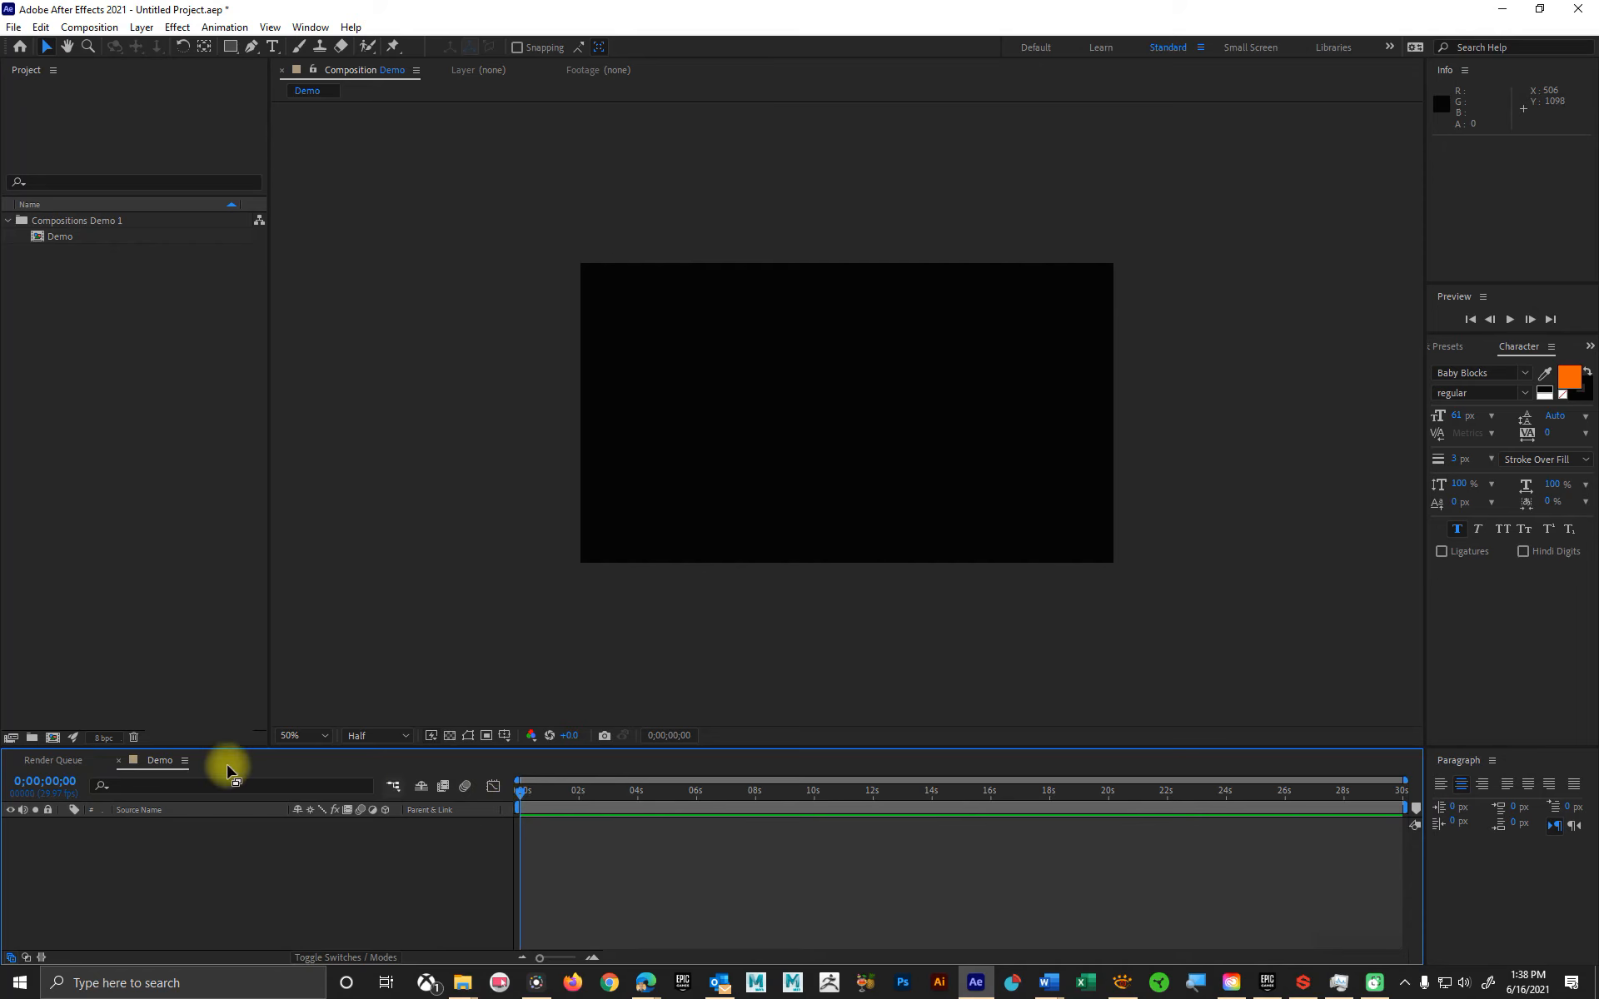
pyautogui.click(58, 762)
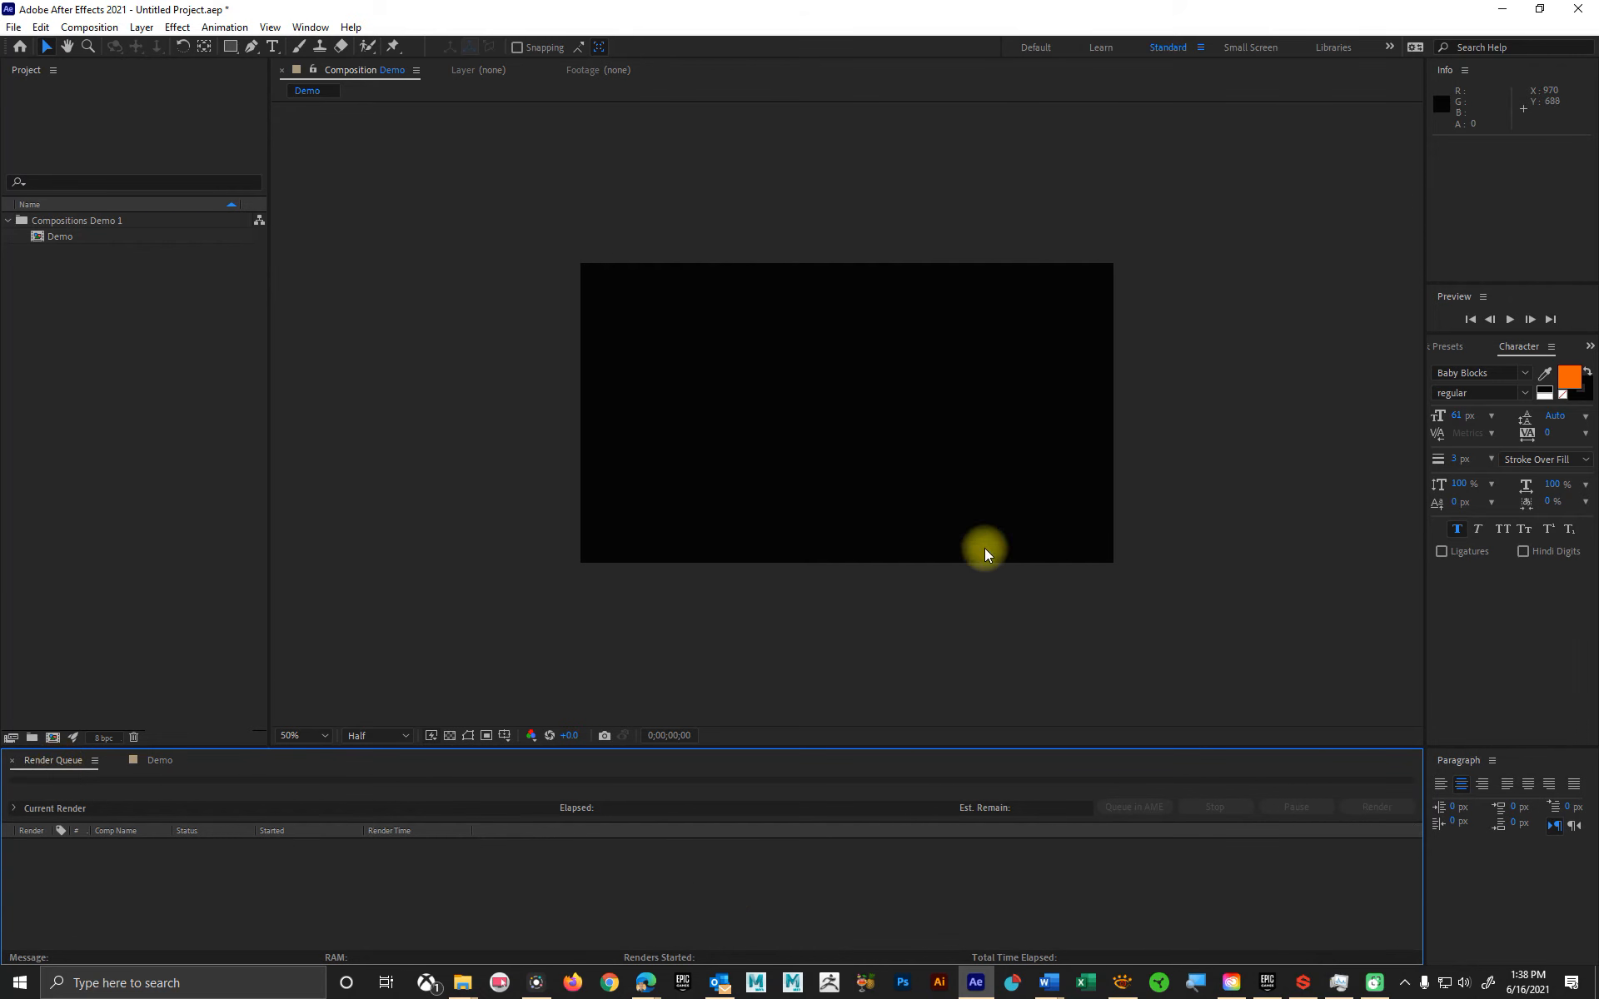
pyautogui.click(152, 761)
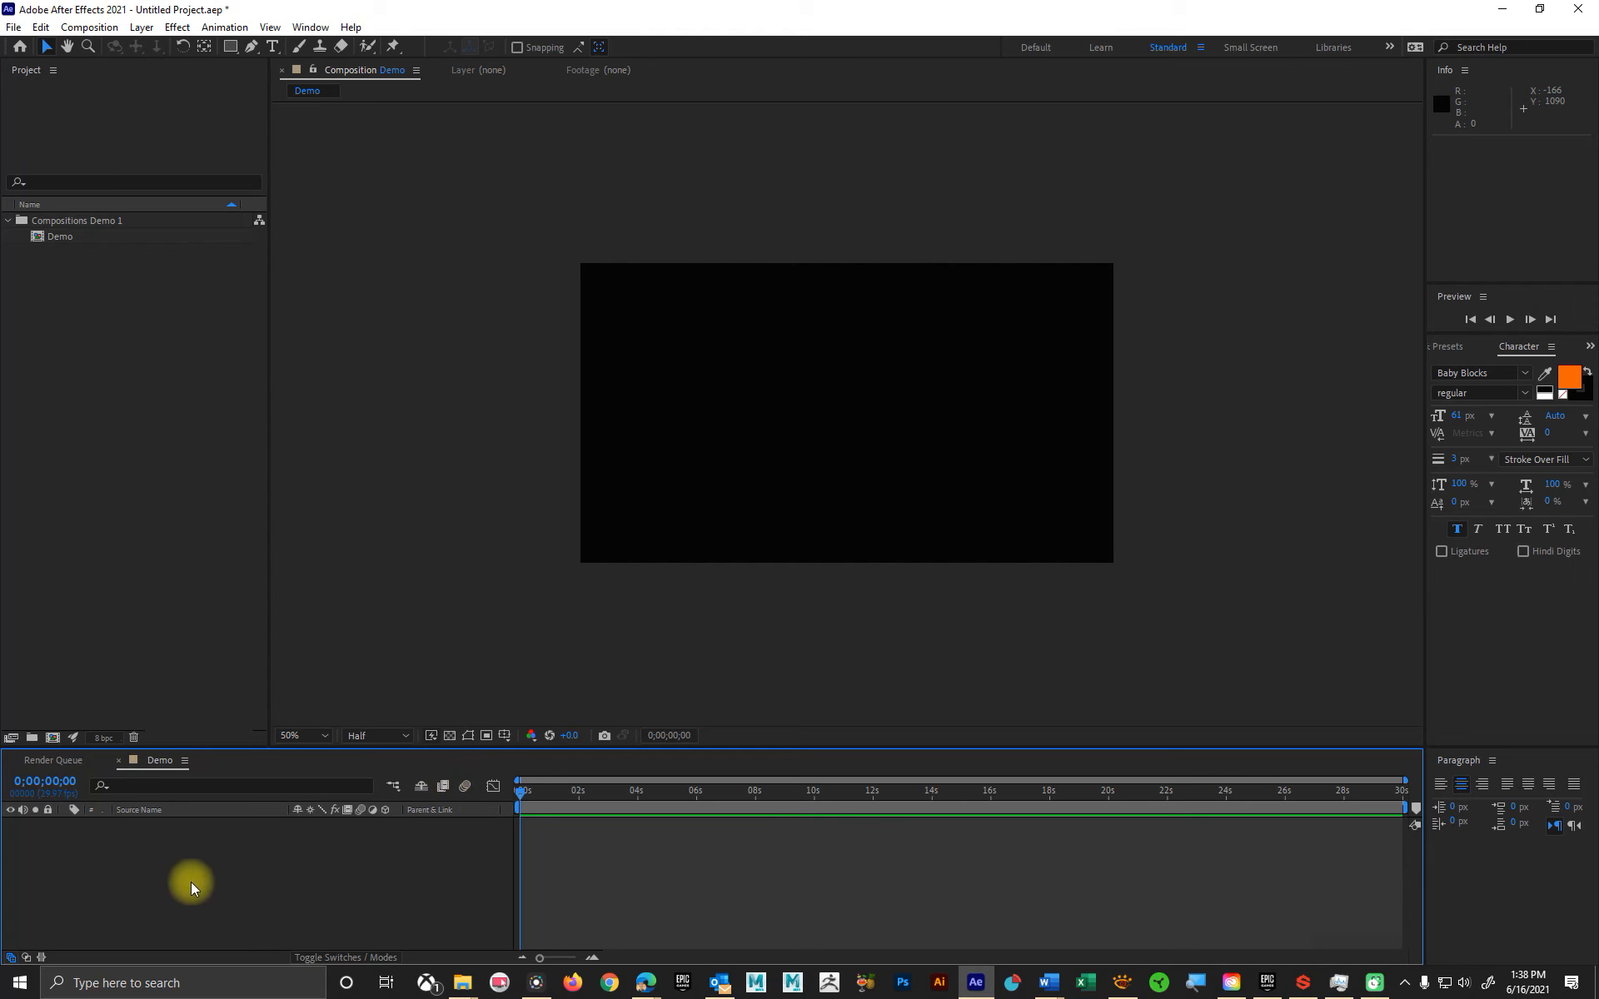
# Step: Create a horizontal text layer reading "Graphics" at the center of the composition
pyautogui.click(274, 48)
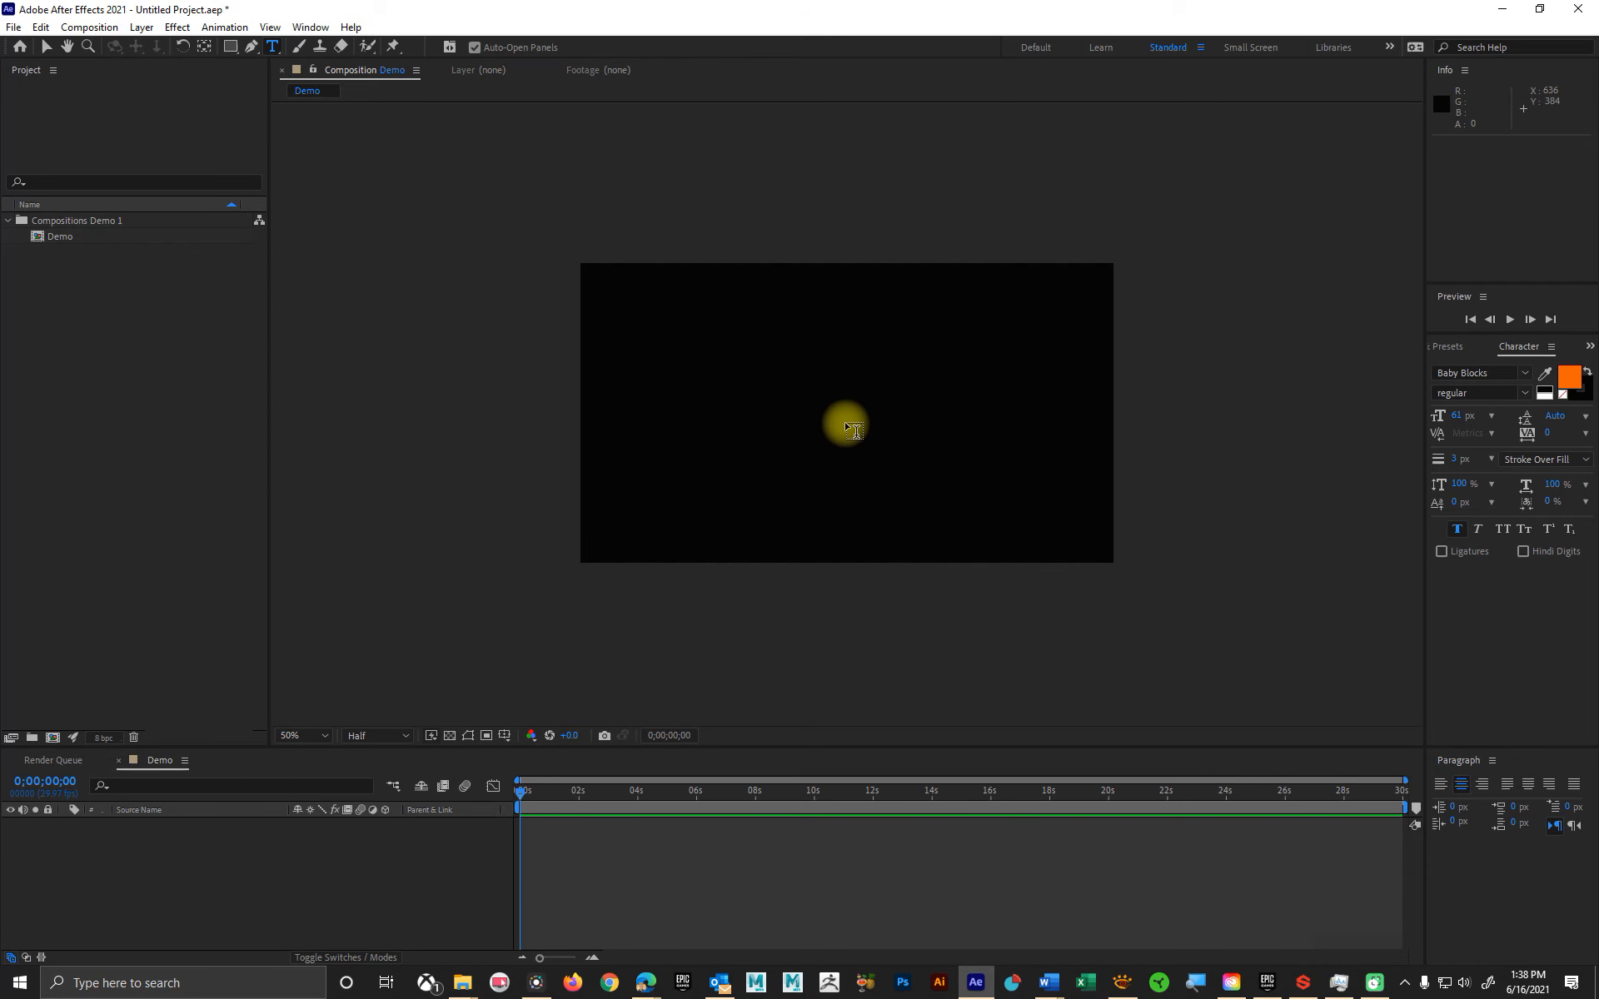
pyautogui.click(853, 430)
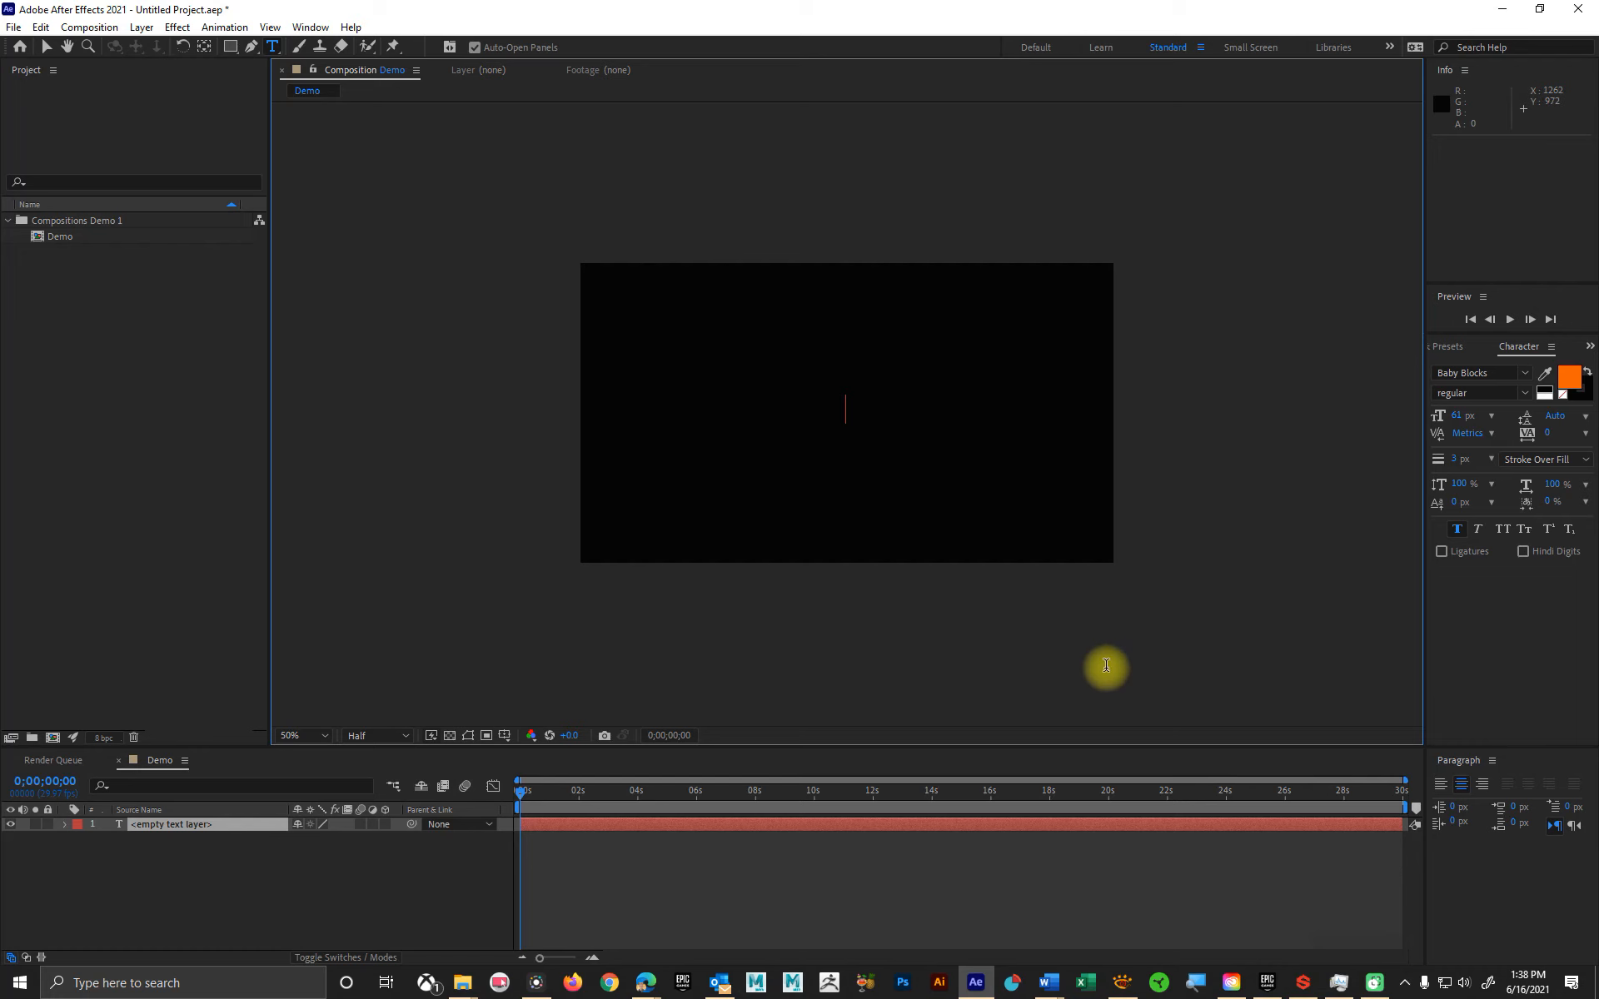
pyautogui.write('G')
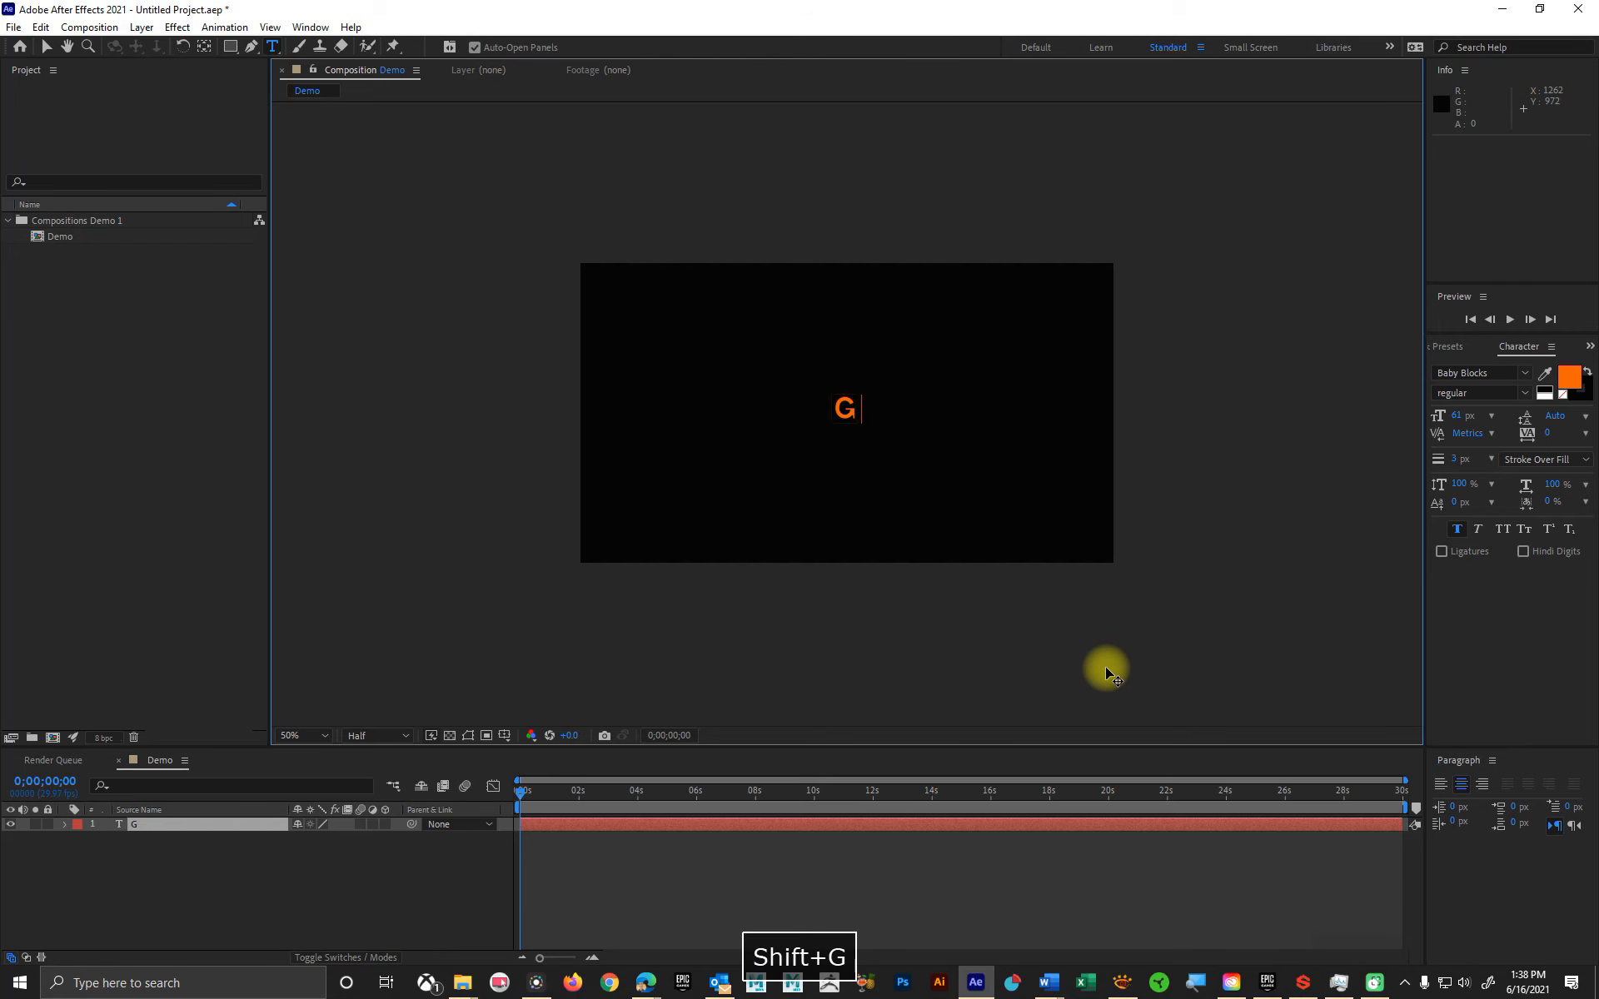
pyautogui.write('raphics')
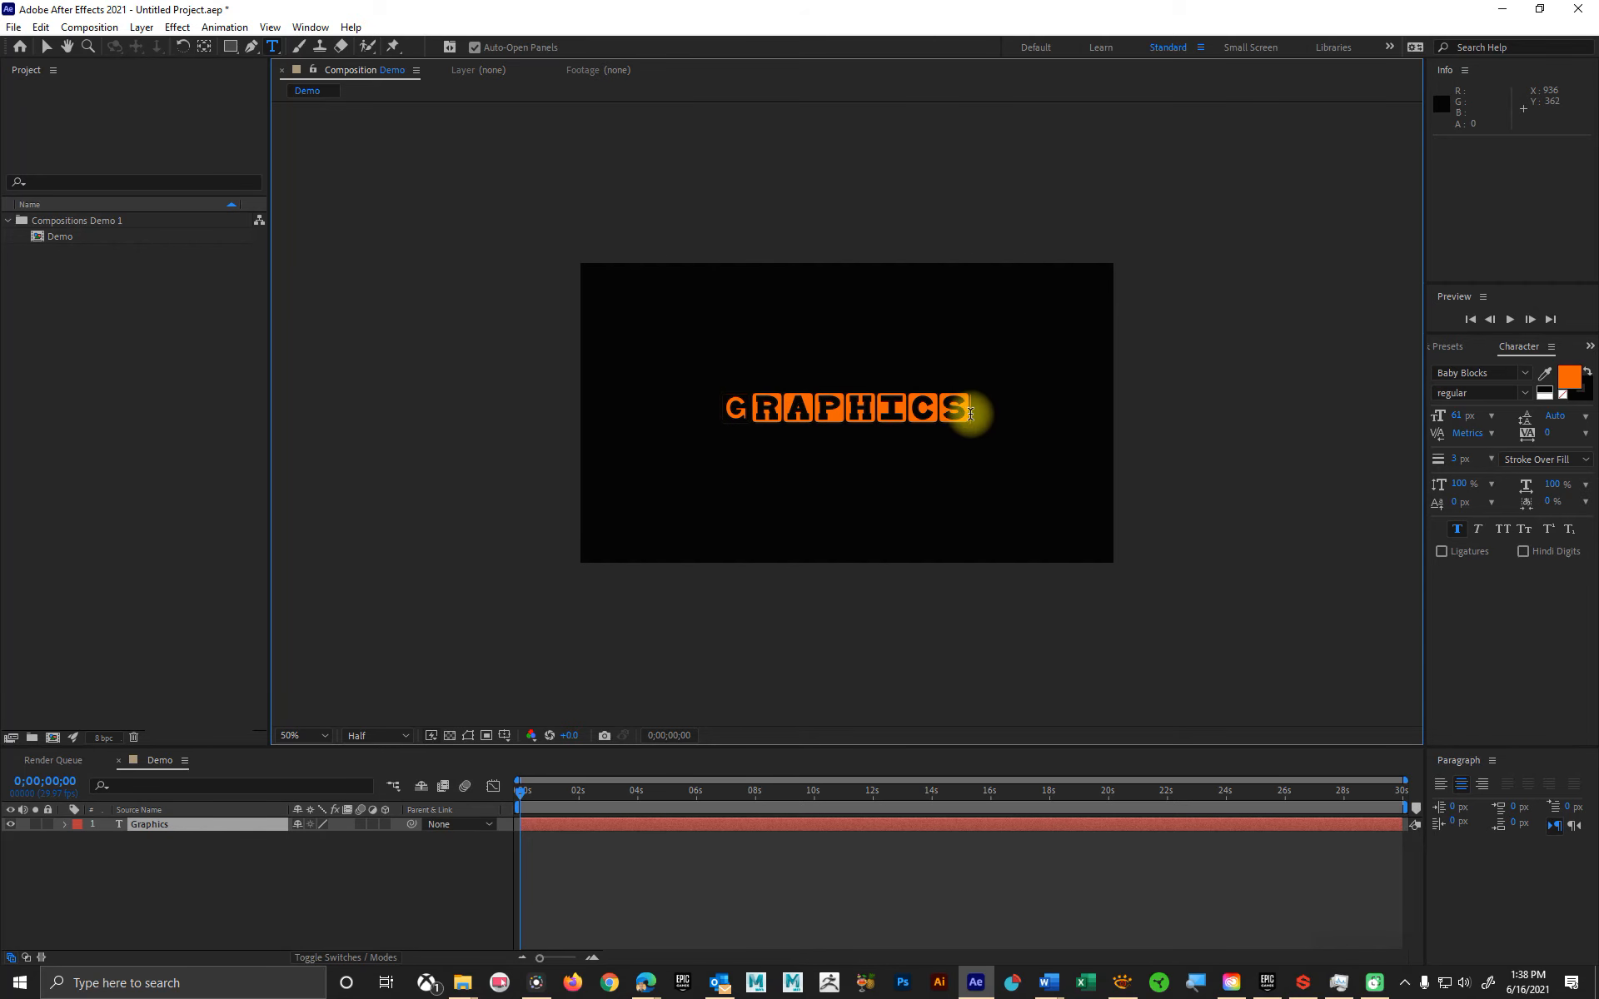
# Step: Select the whole word Graphics in the composition and set its font to Bahnschrift
pyautogui.moveTo(973, 410); pyautogui.dragTo(739, 421)
pyautogui.doubleClick(771, 422)
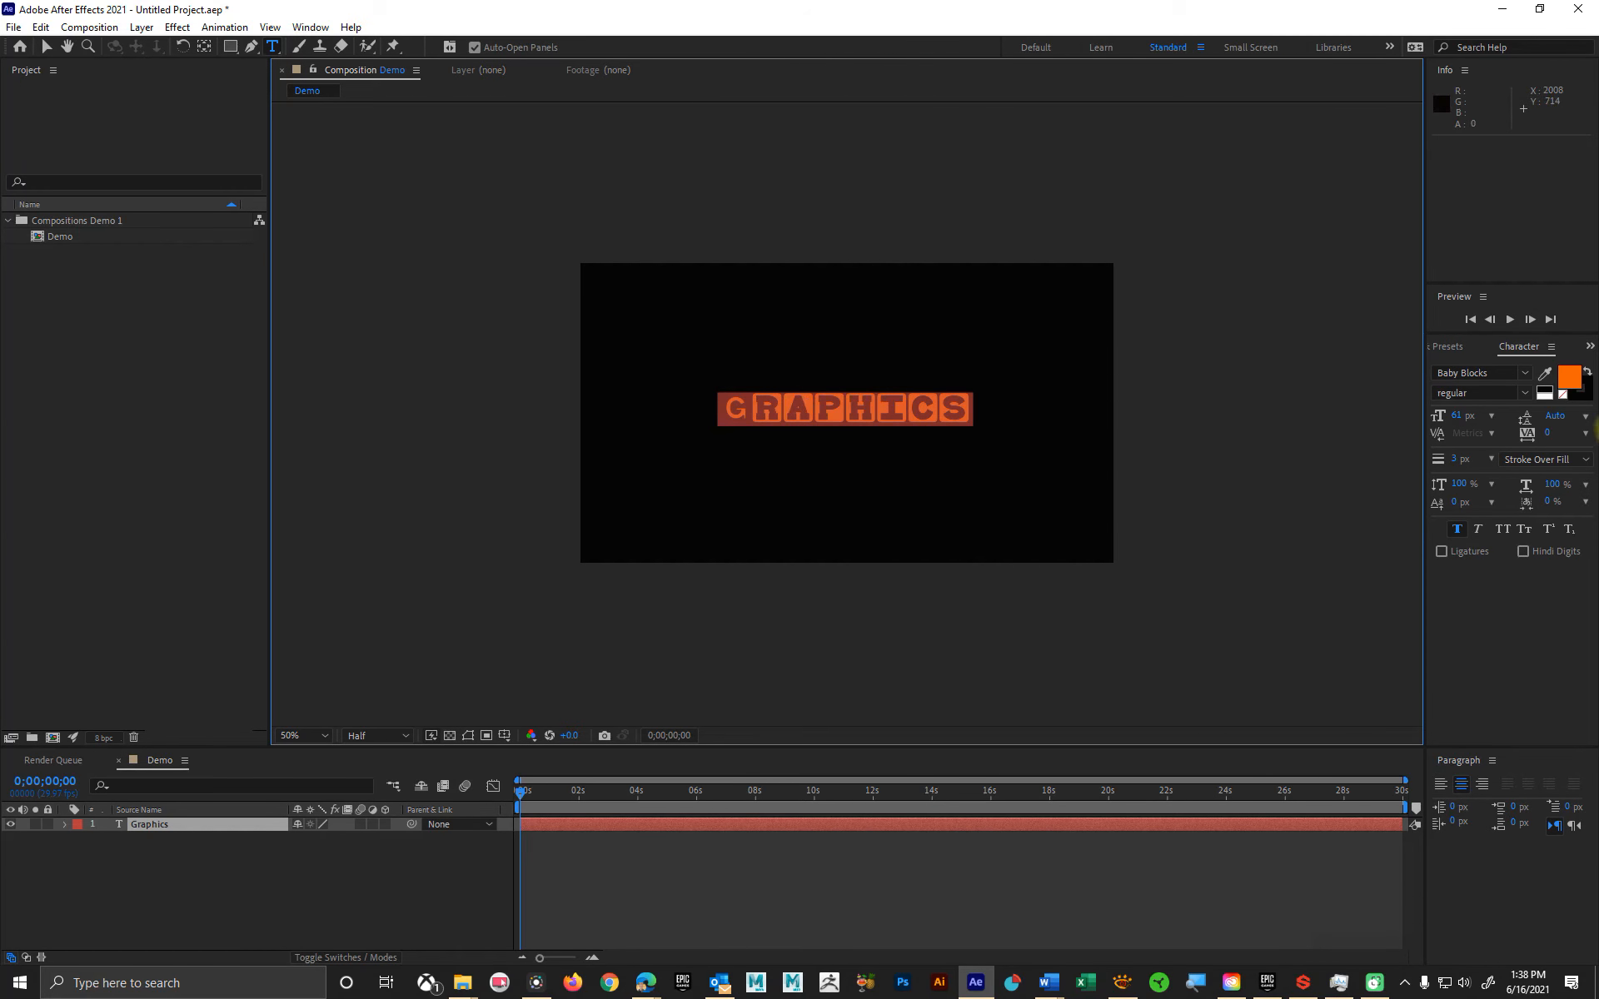
pyautogui.click(1525, 375)
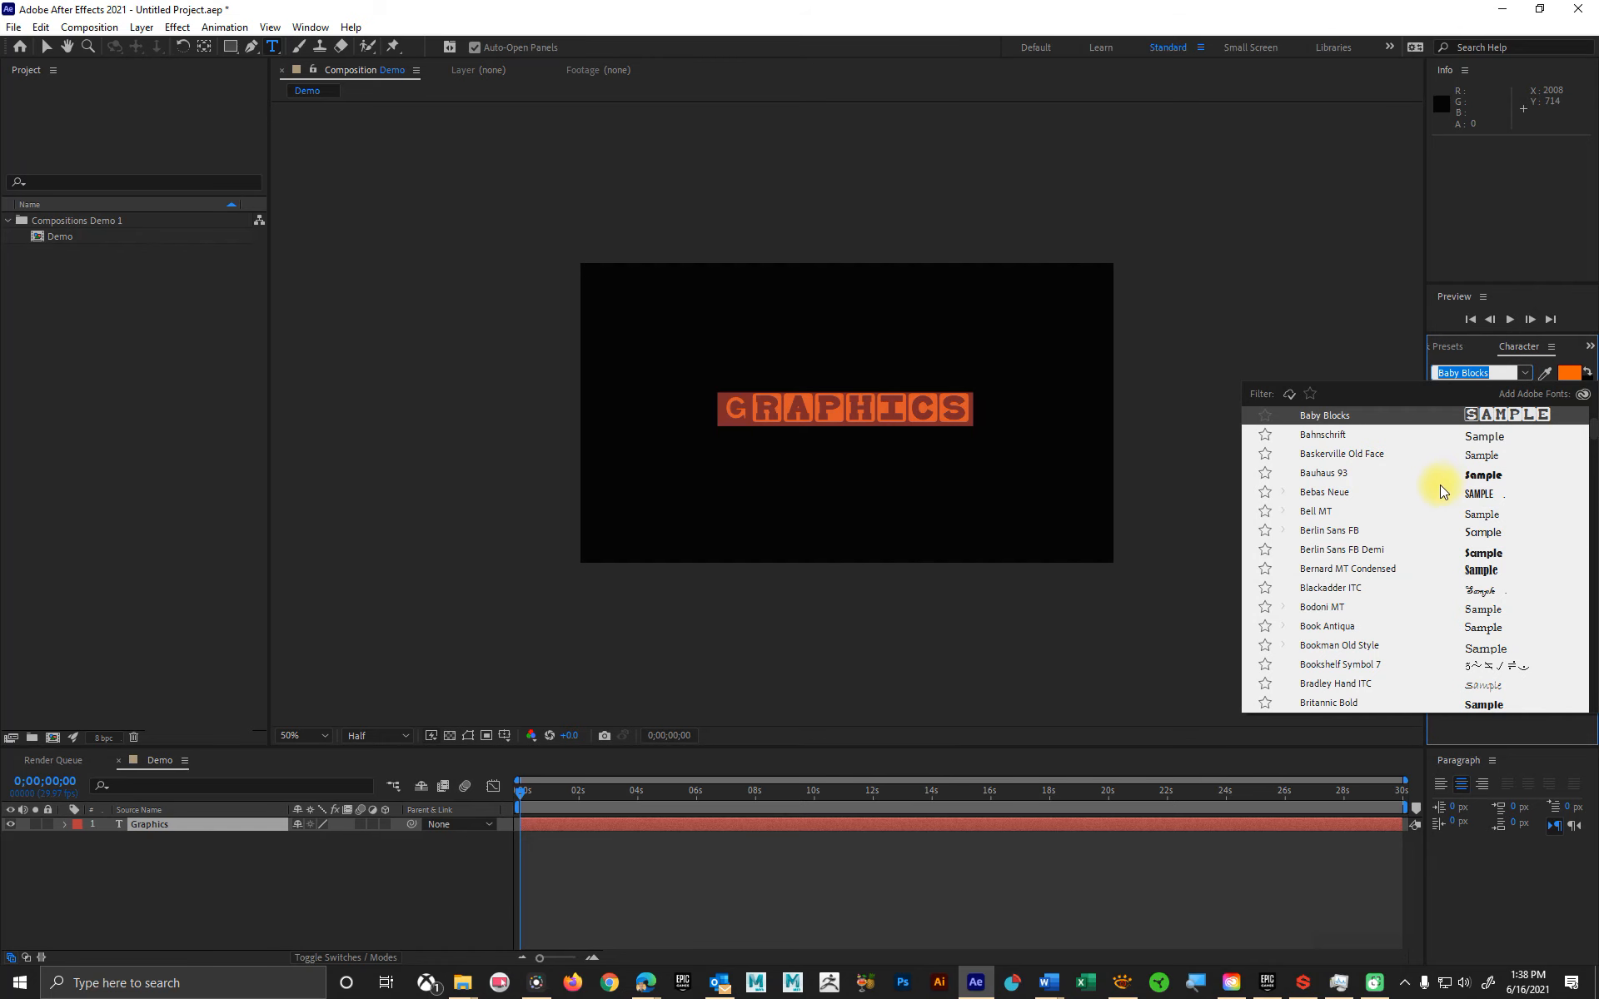
pyautogui.click(1351, 438)
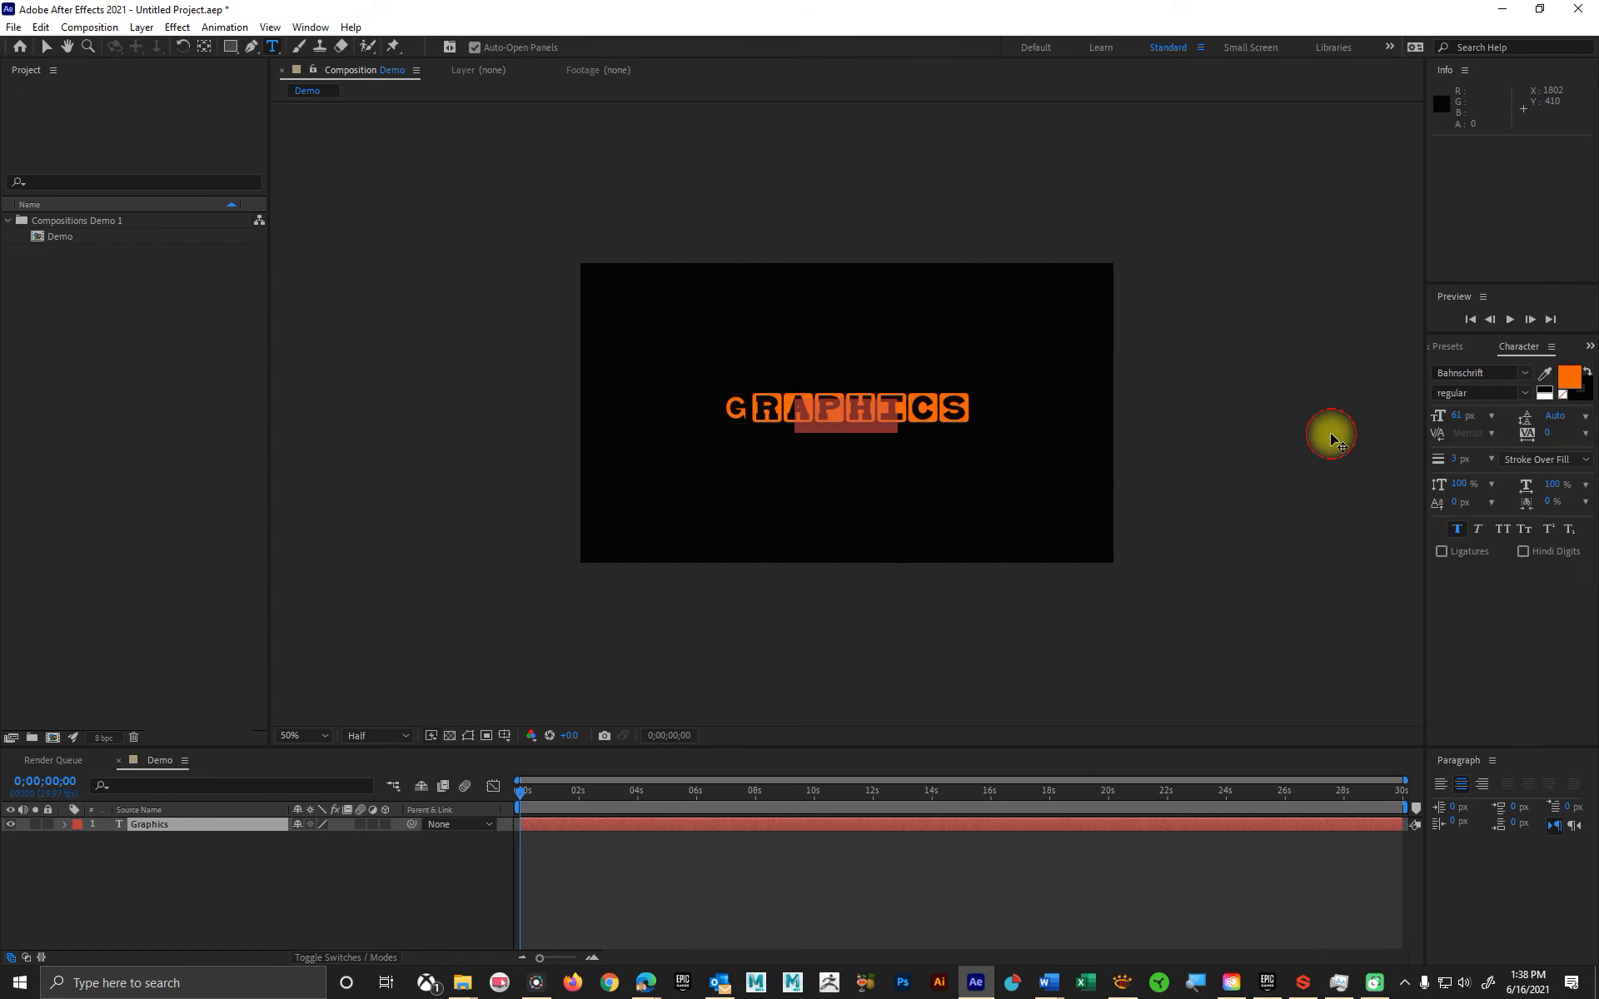
# Step: Change the selected text's font to Arial Rounded MT Bold
pyautogui.click(1526, 375)
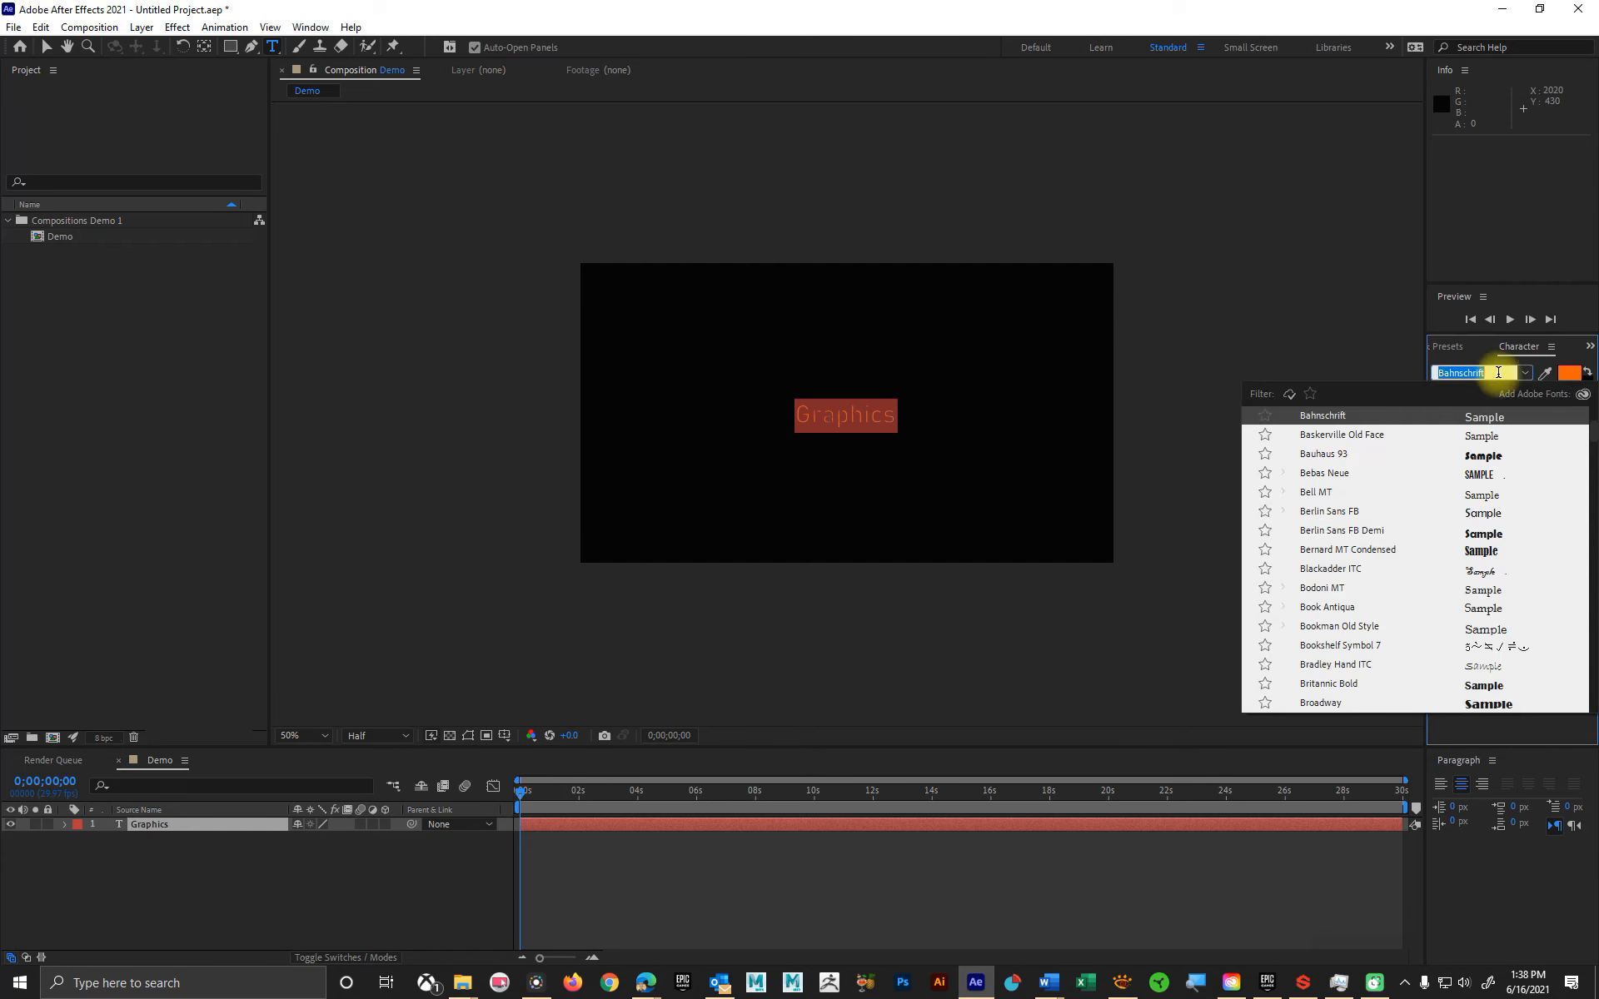
pyautogui.click(1528, 376)
pyautogui.click(1529, 379)
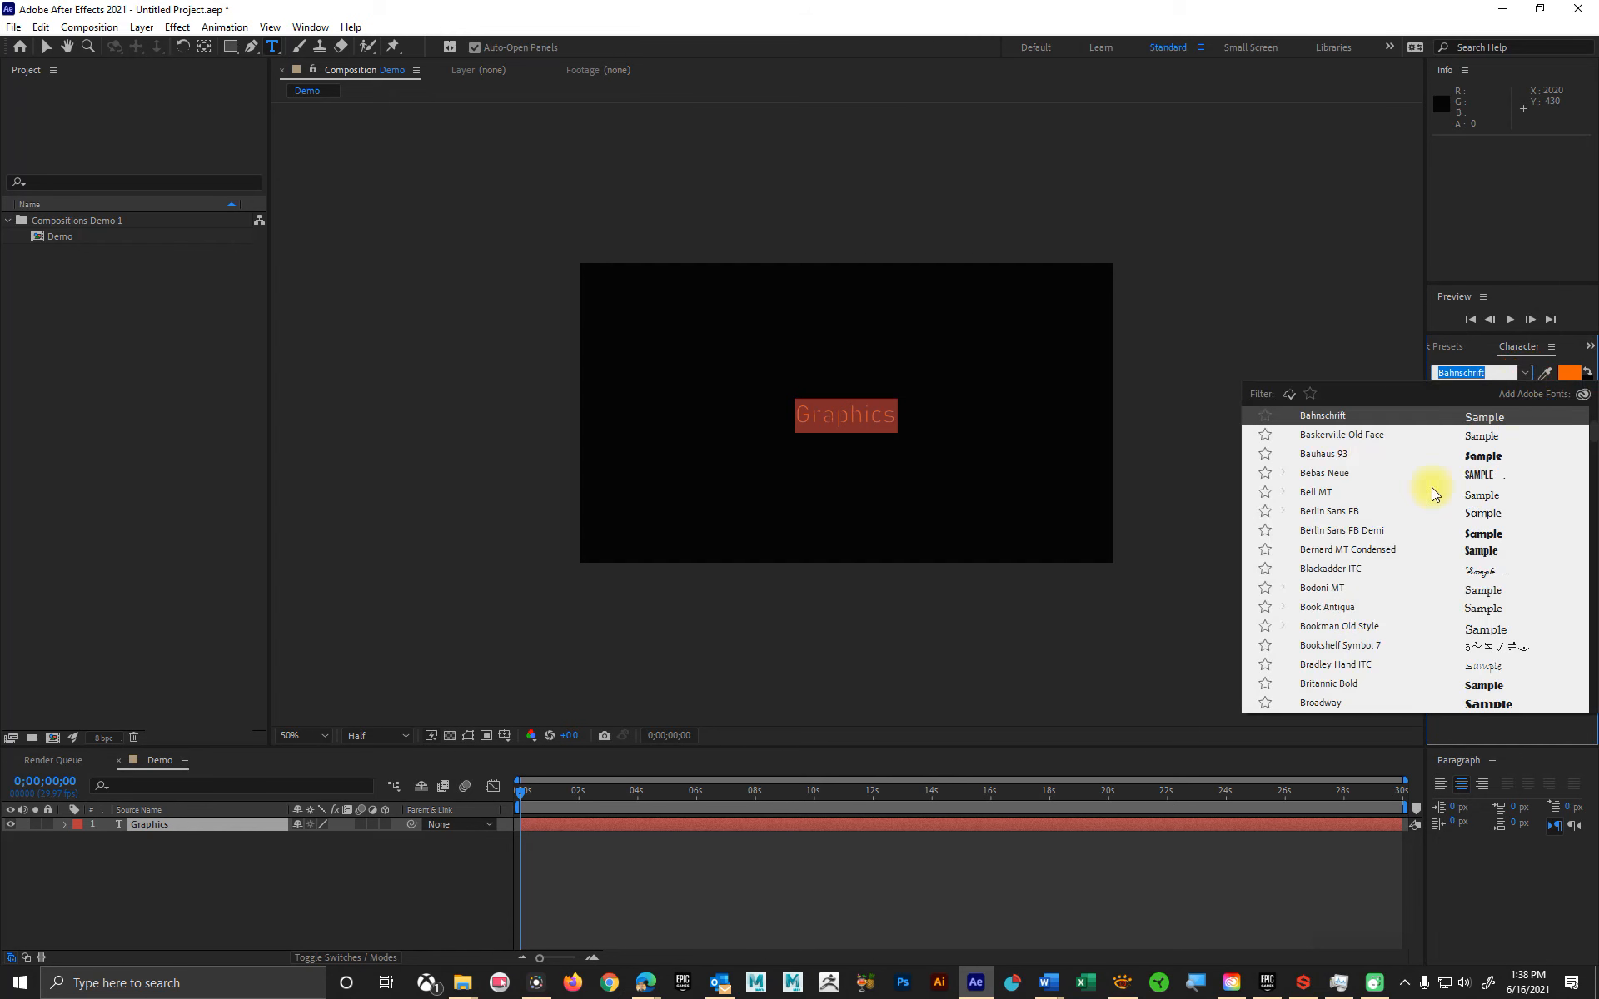
pyautogui.scroll(2, 1387, 525)
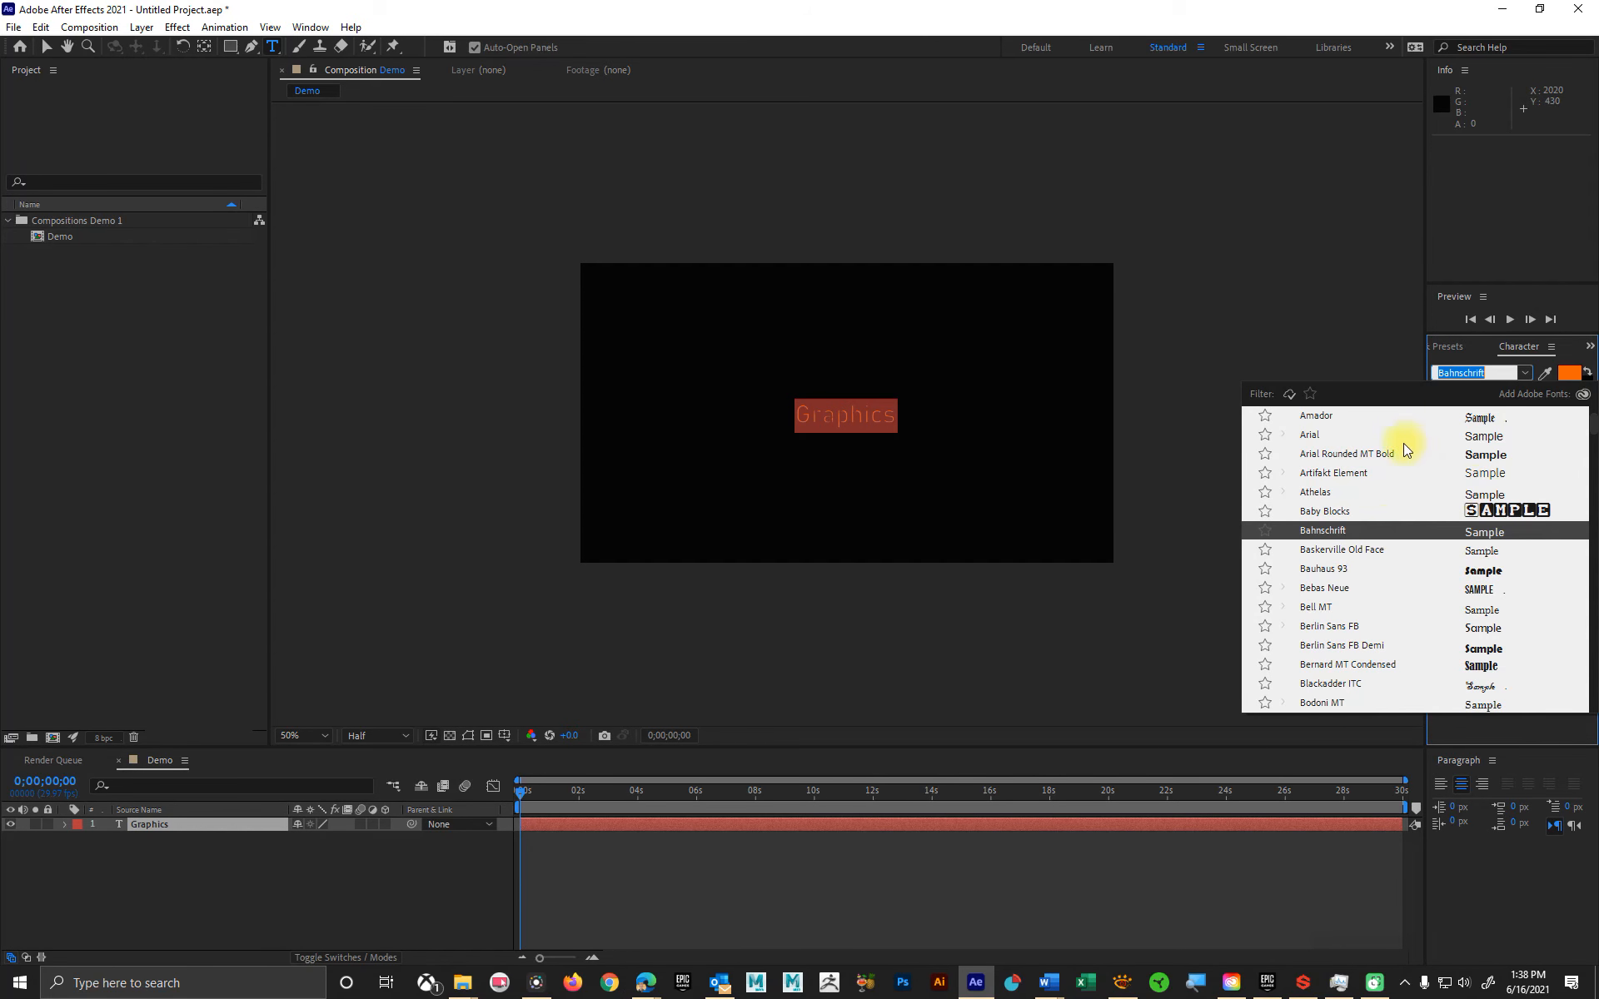
pyautogui.click(1373, 458)
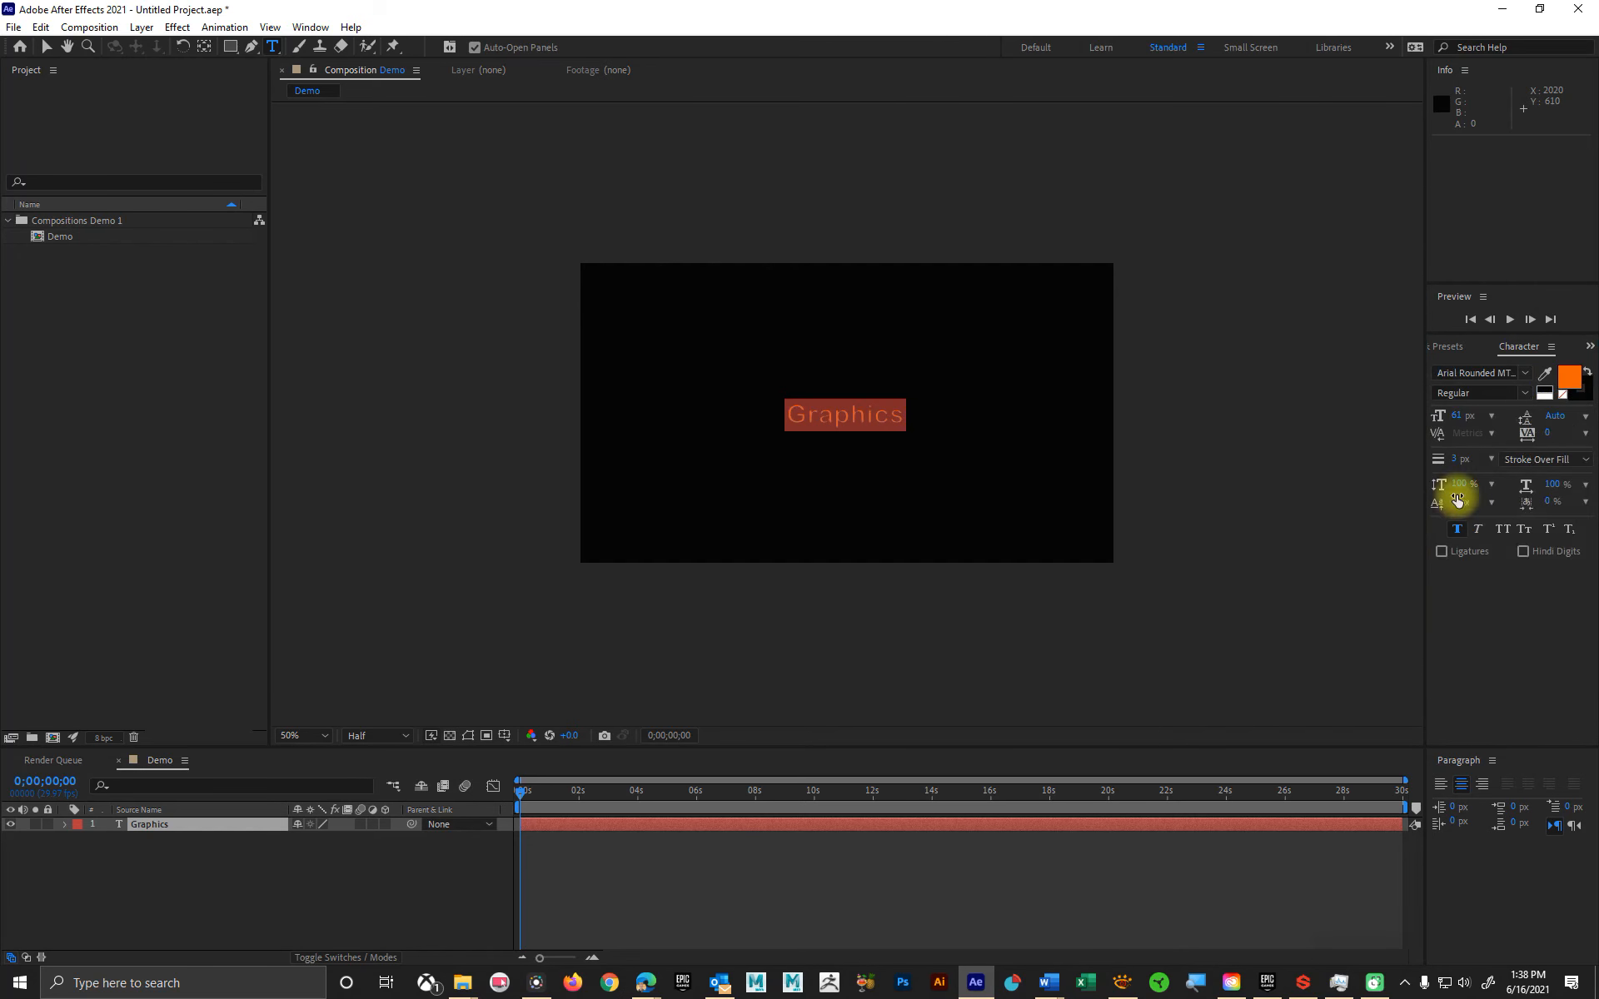
# Step: Try the selected text at 48 px and set its font size to 72 px
pyautogui.click(1493, 416)
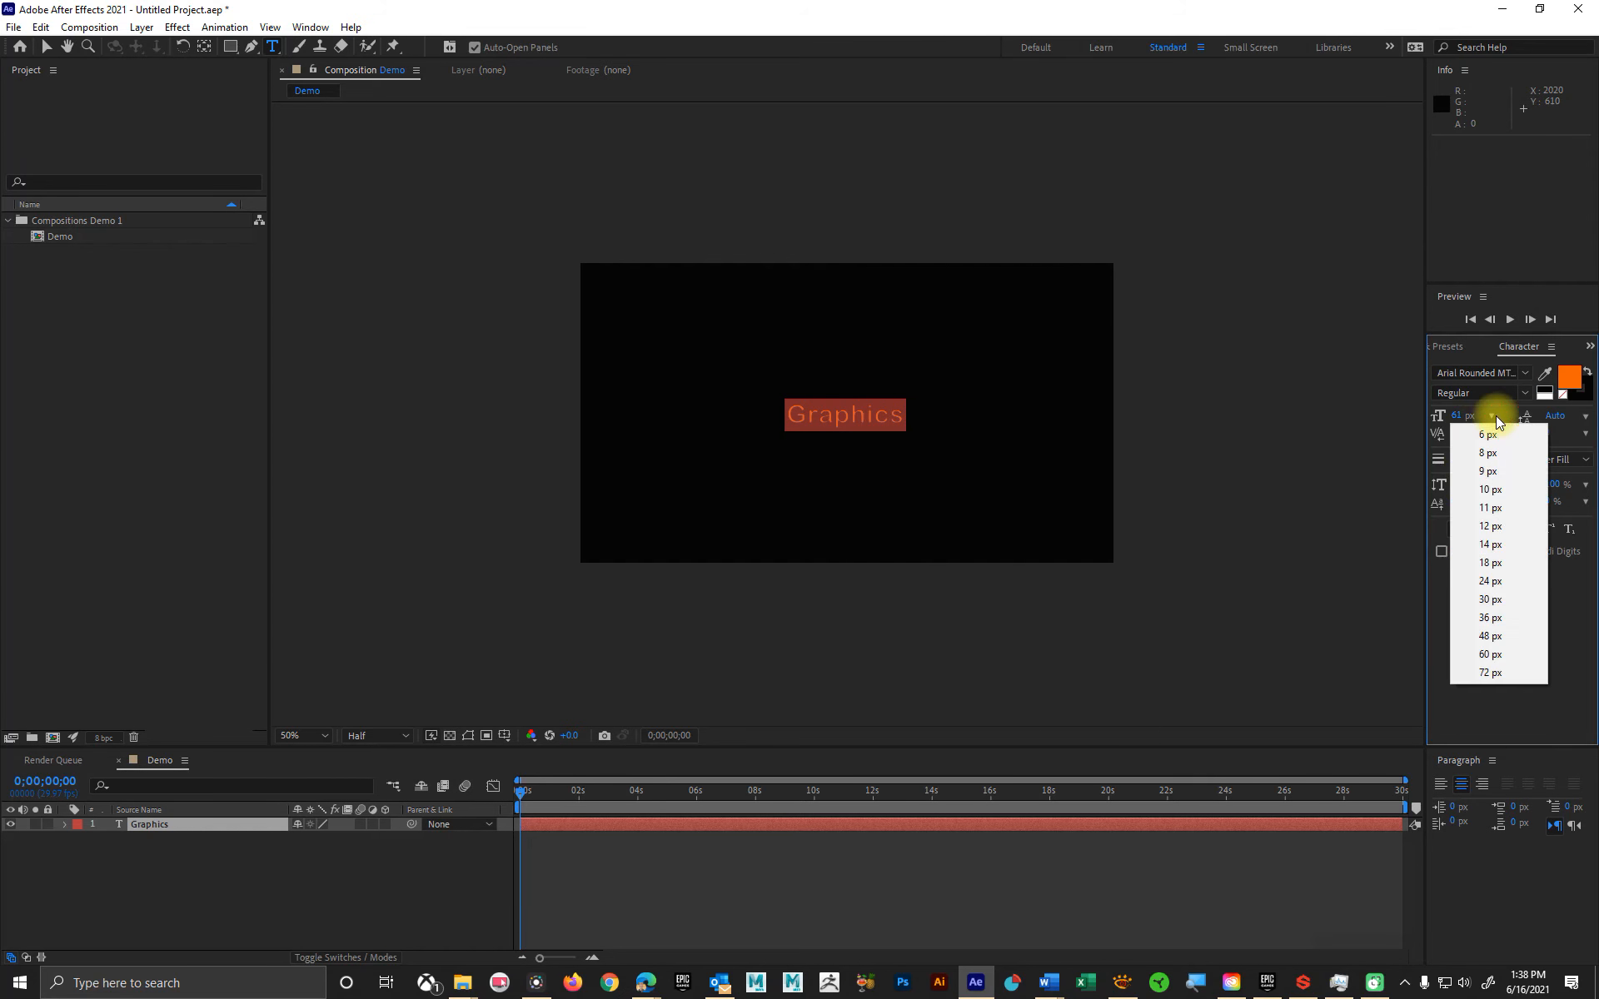
pyautogui.click(1499, 635)
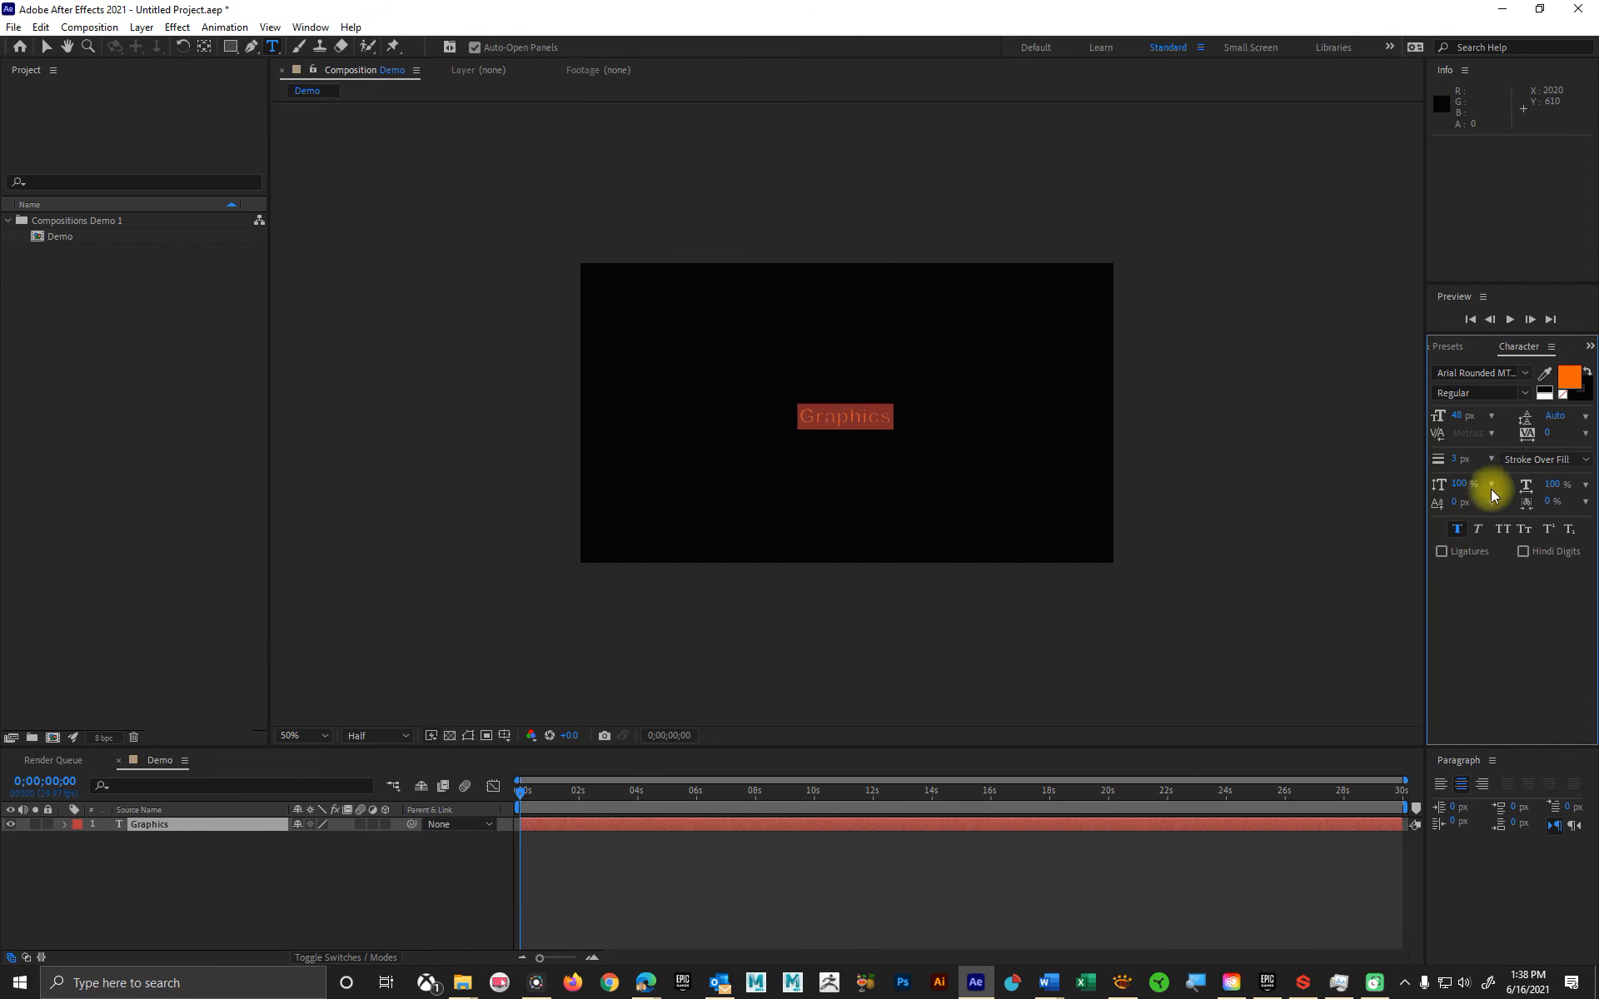
pyautogui.click(1492, 415)
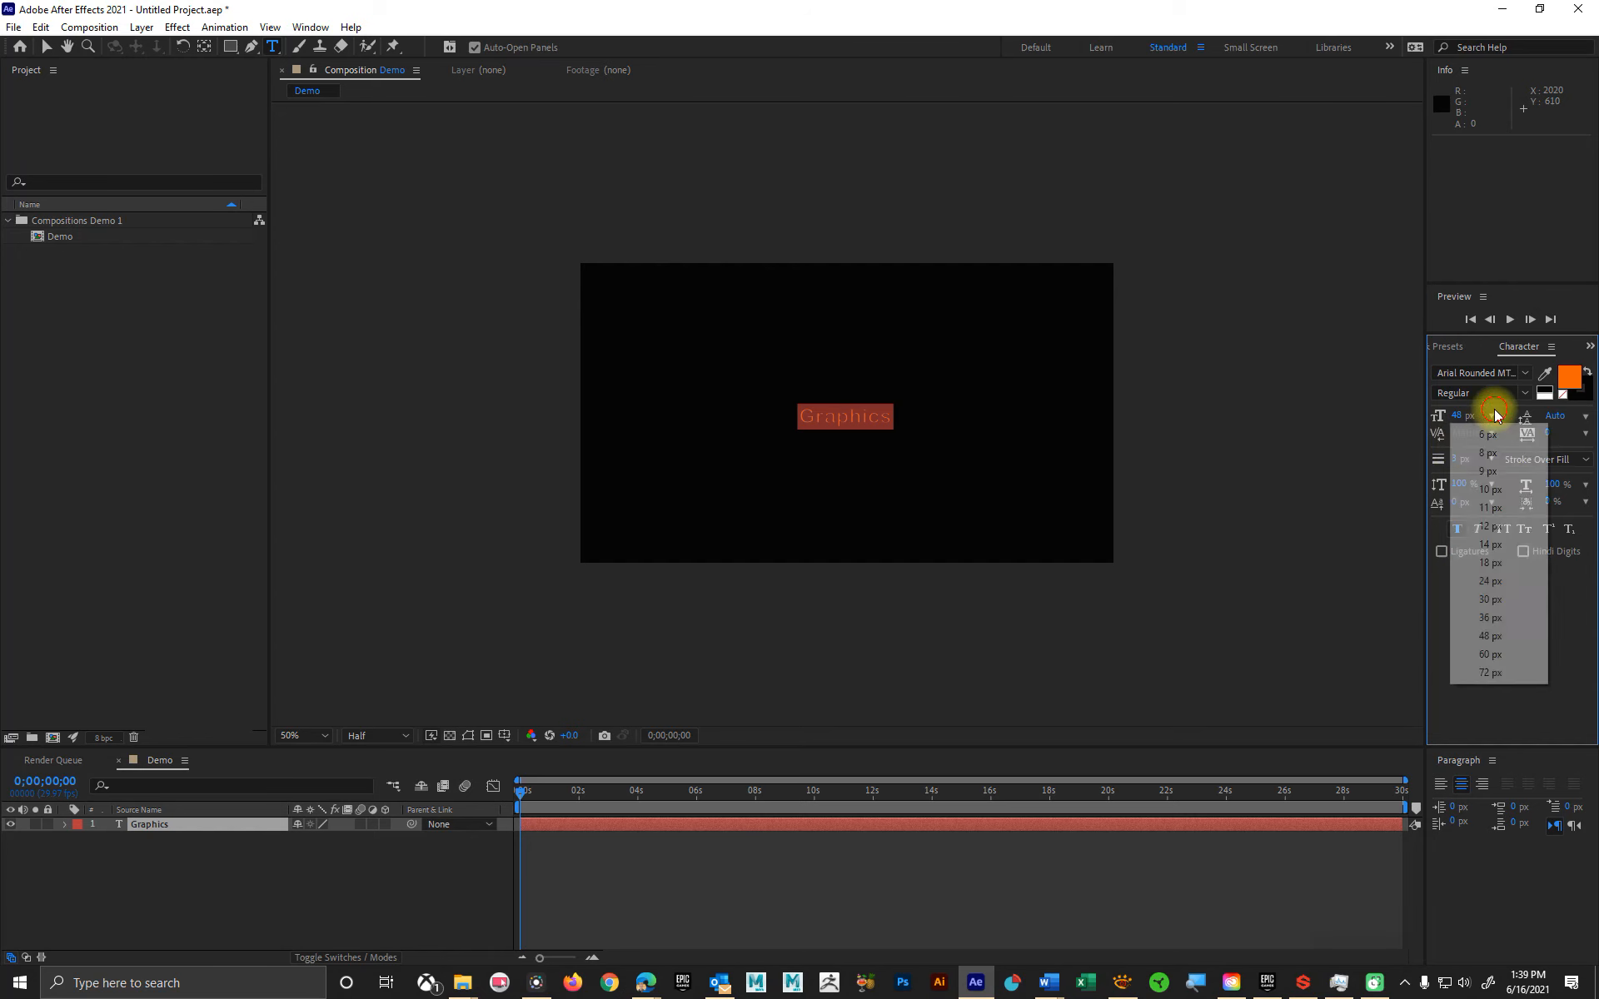
pyautogui.click(1492, 673)
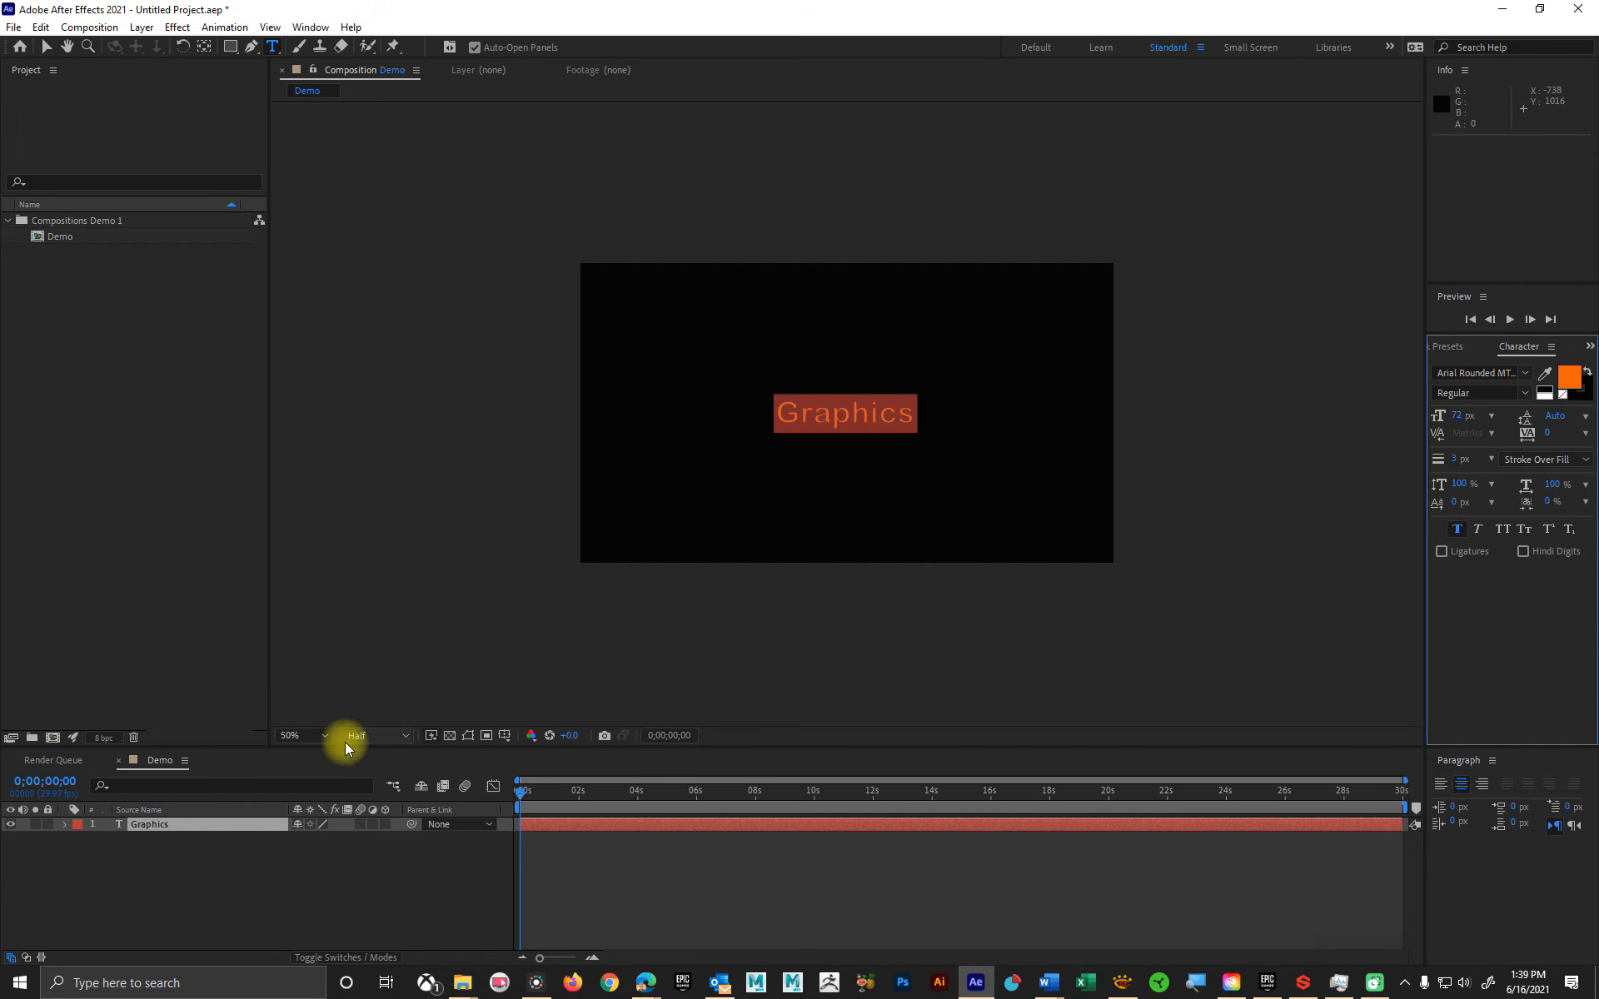
# Step: Fit the composition to the viewer and end text editing by switching to the Selection tool
pyautogui.click(313, 741)
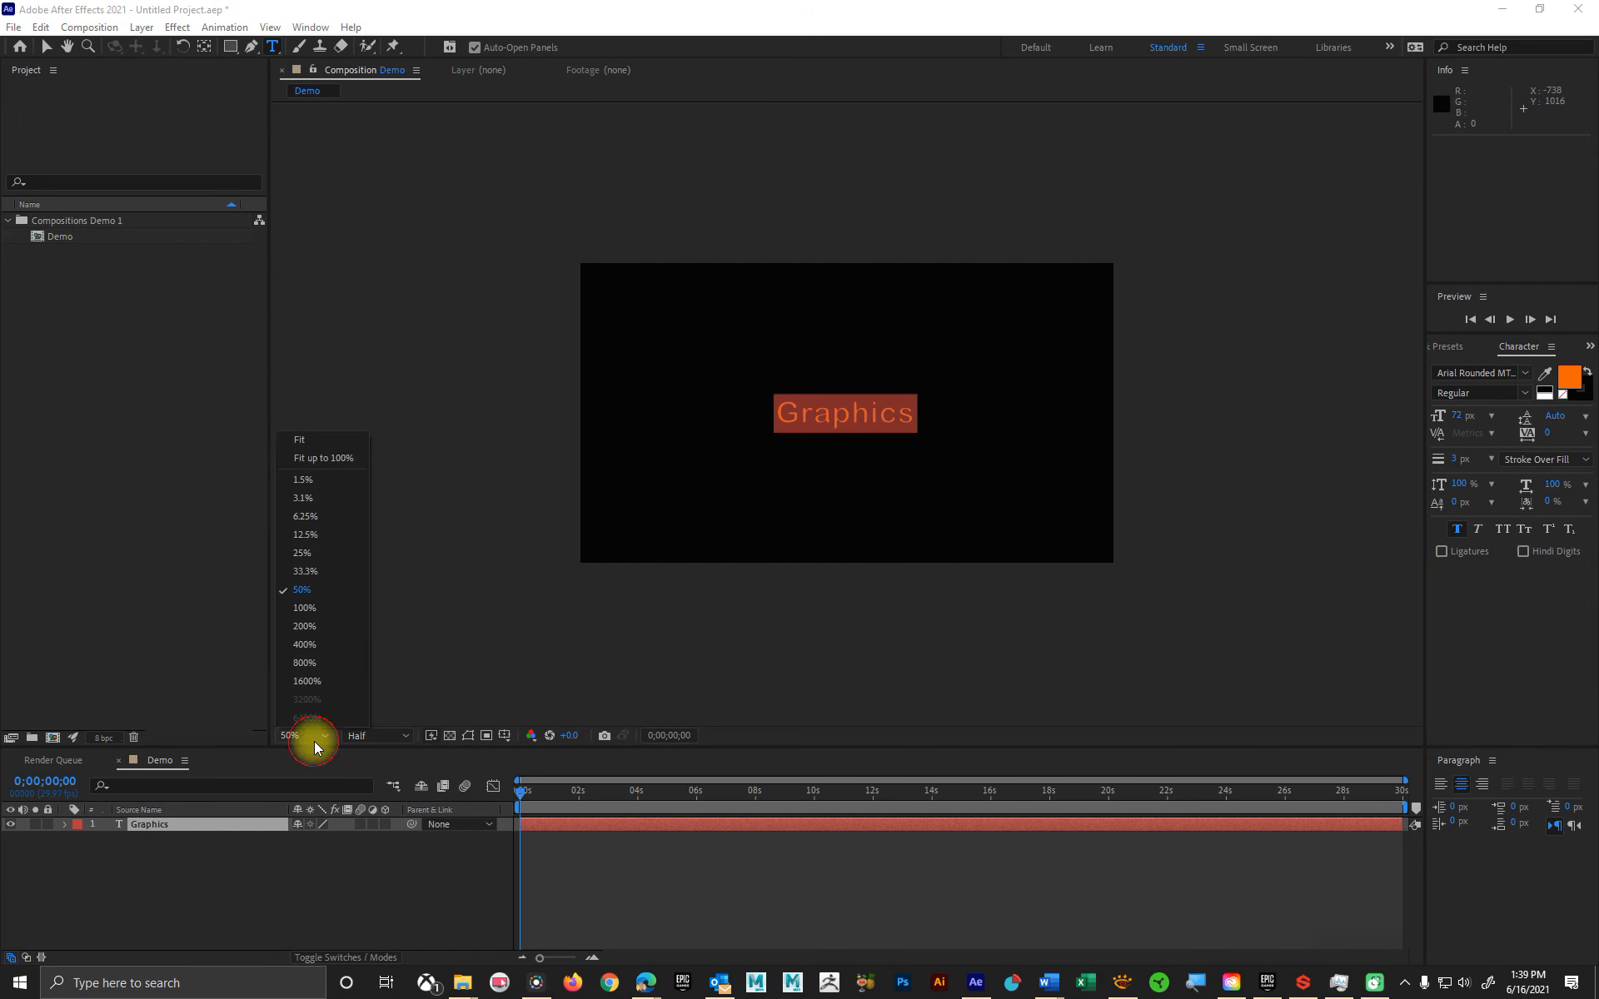
pyautogui.click(338, 447)
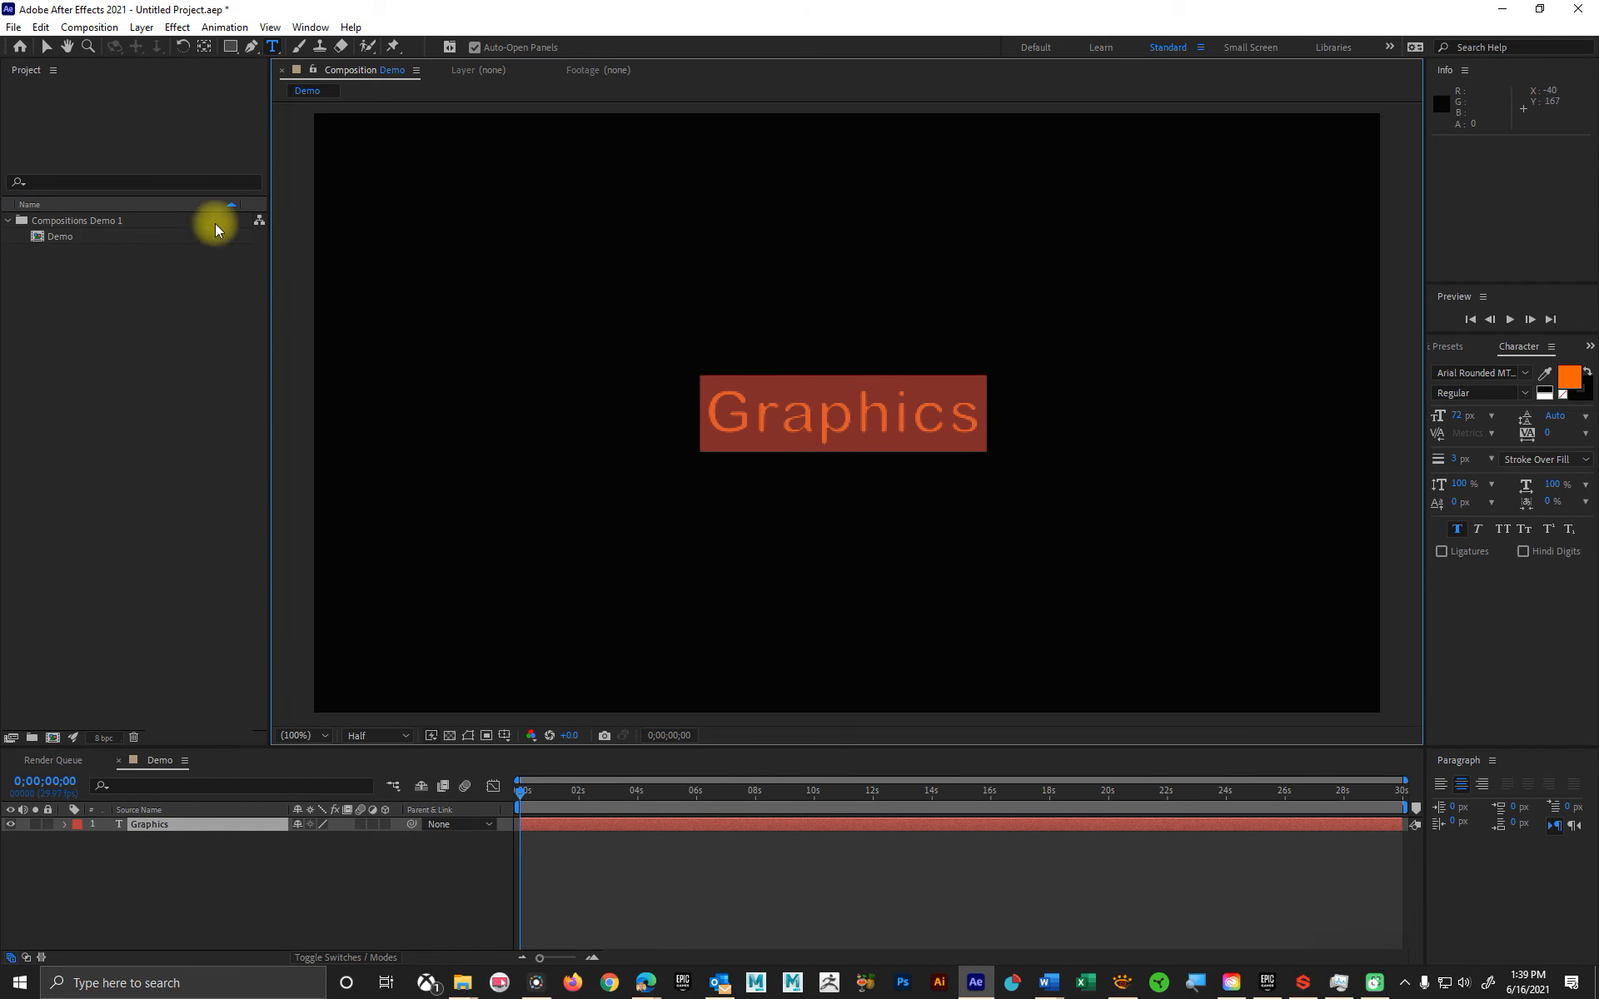
pyautogui.click(45, 48)
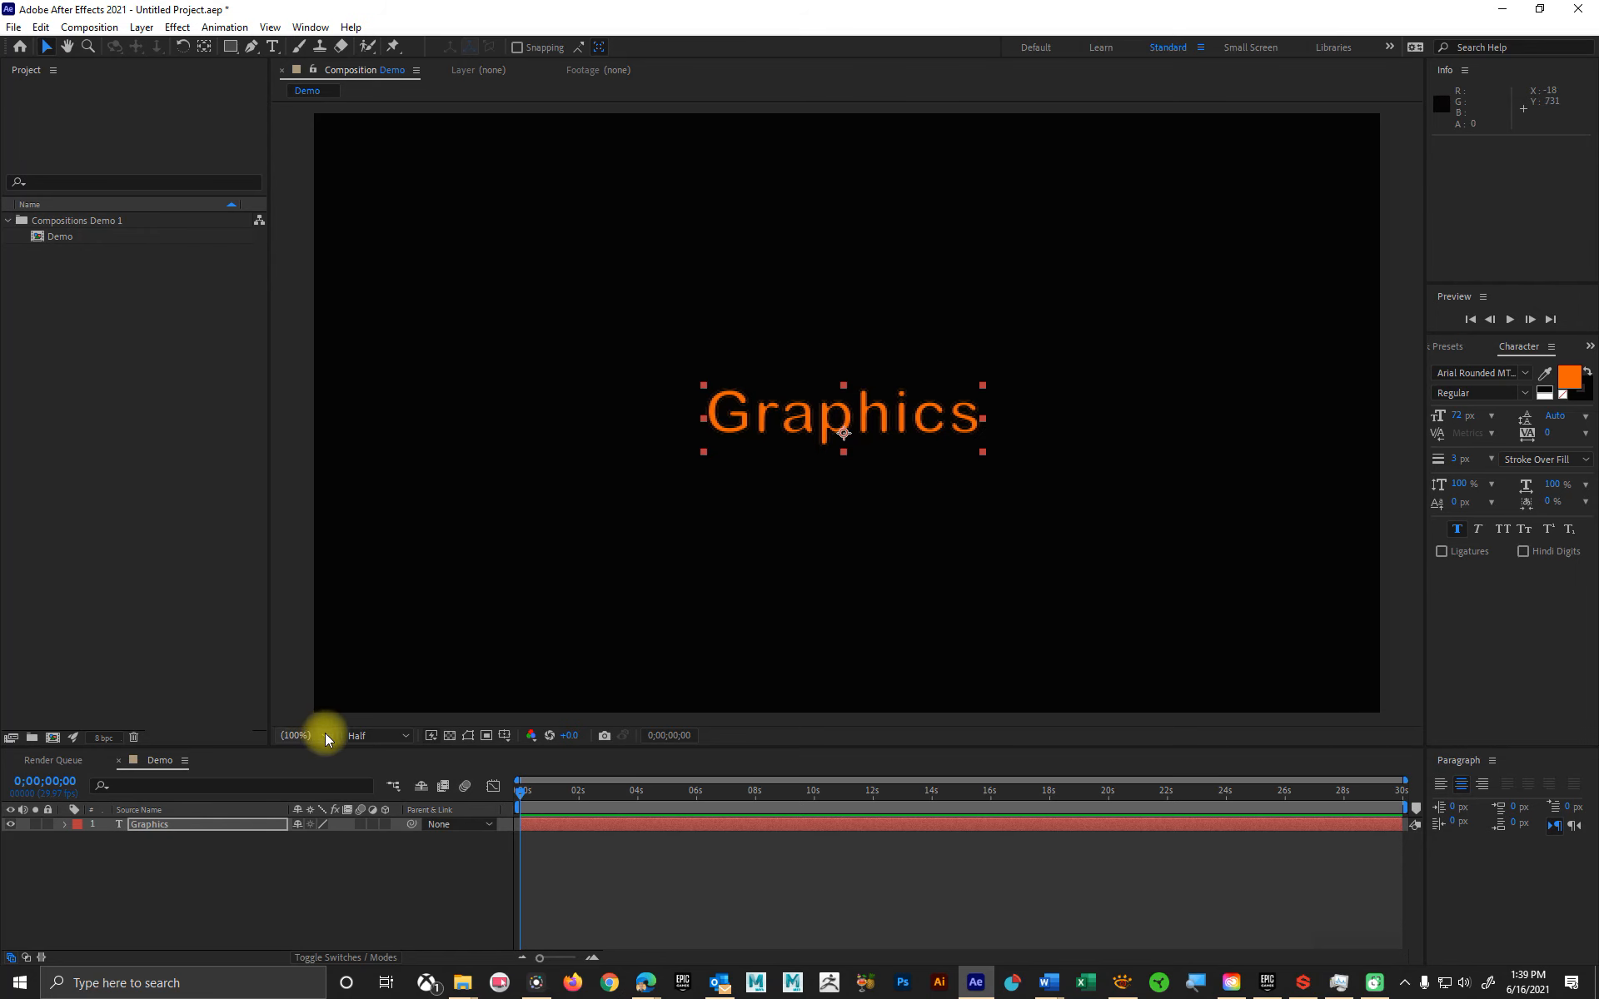
# Step: Set the composition's preview resolution to Full and magnify the text to 400%
pyautogui.click(382, 737)
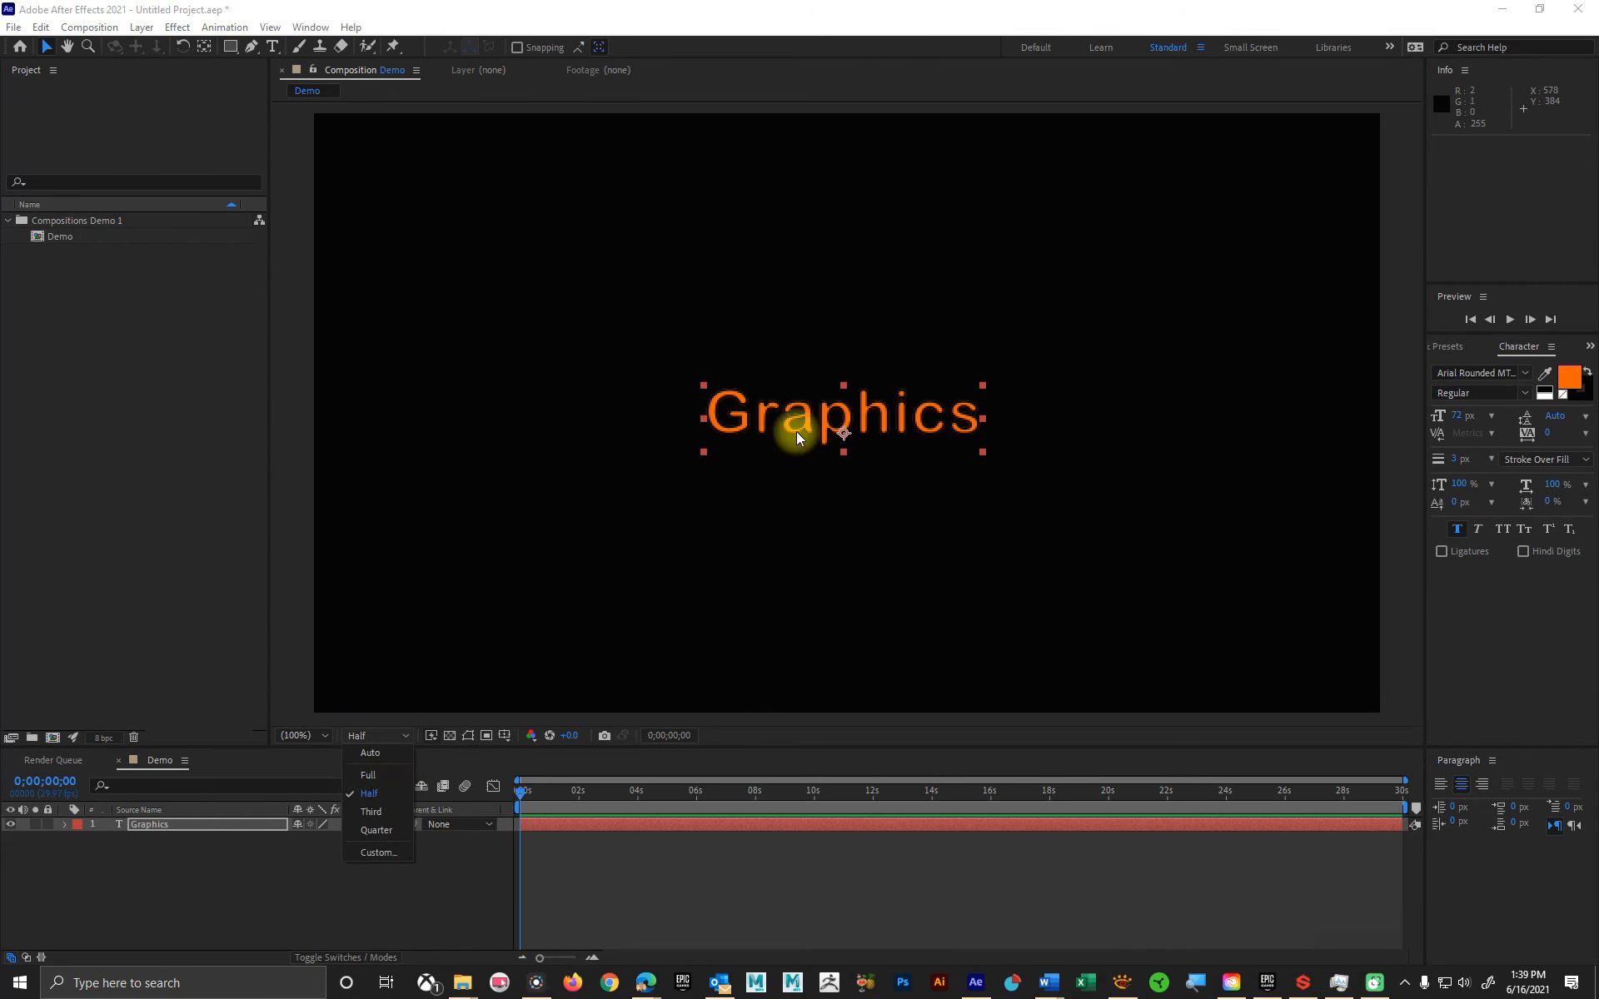
pyautogui.click(376, 777)
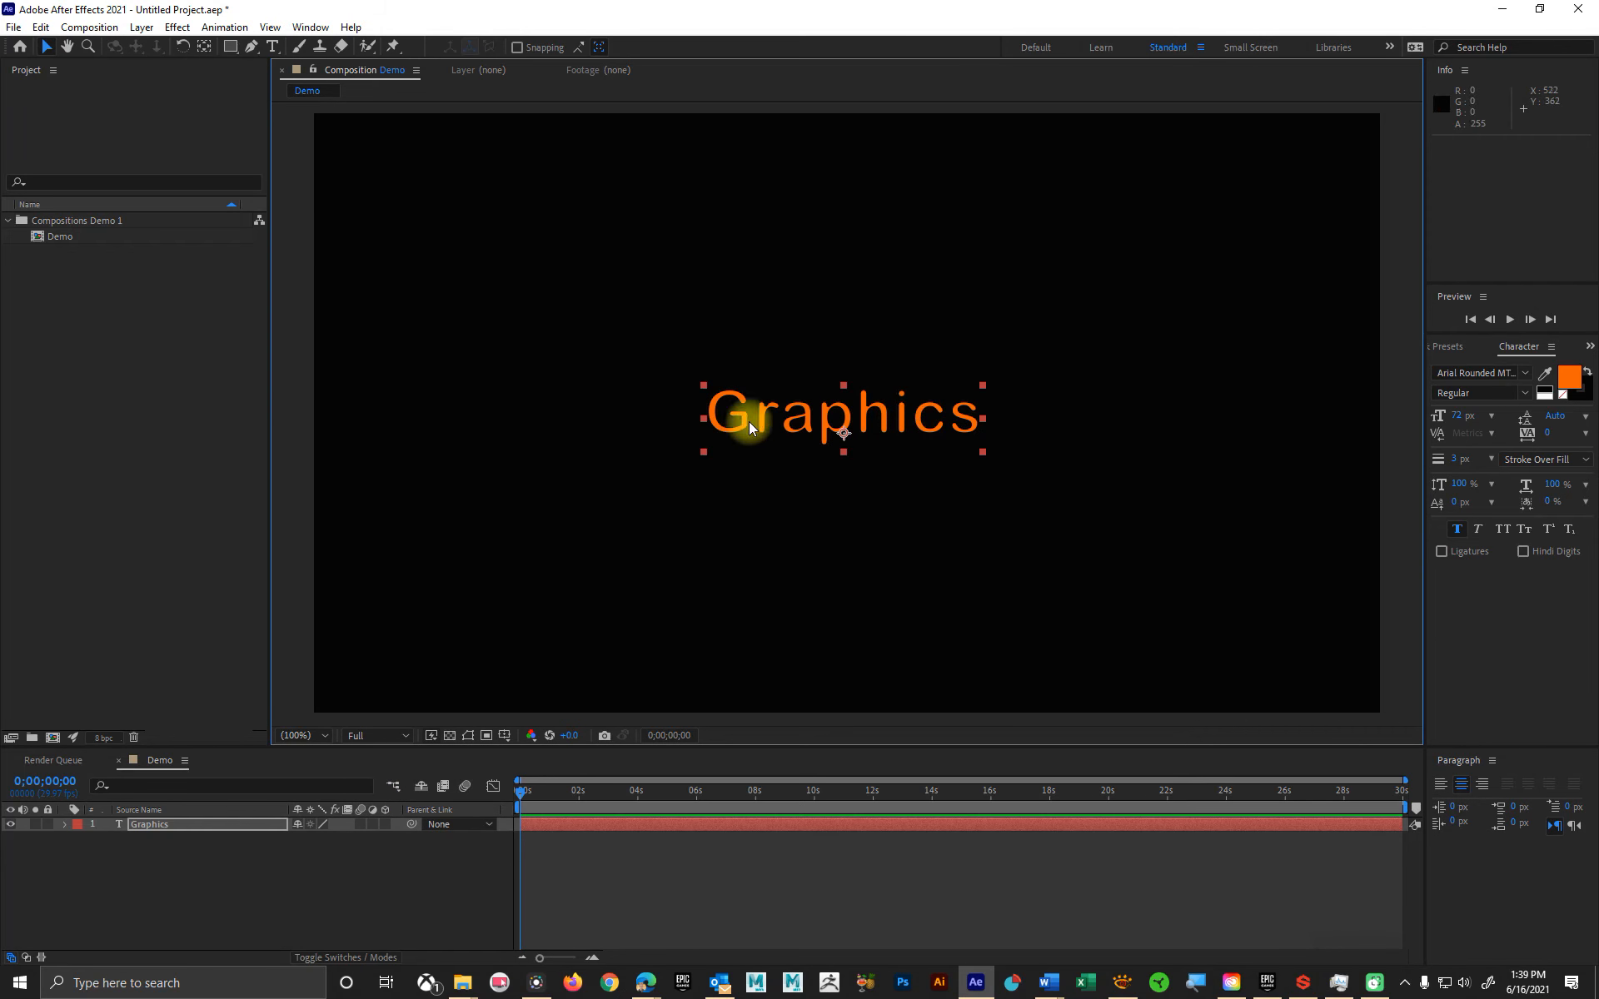
pyautogui.scroll(4, 834, 435)
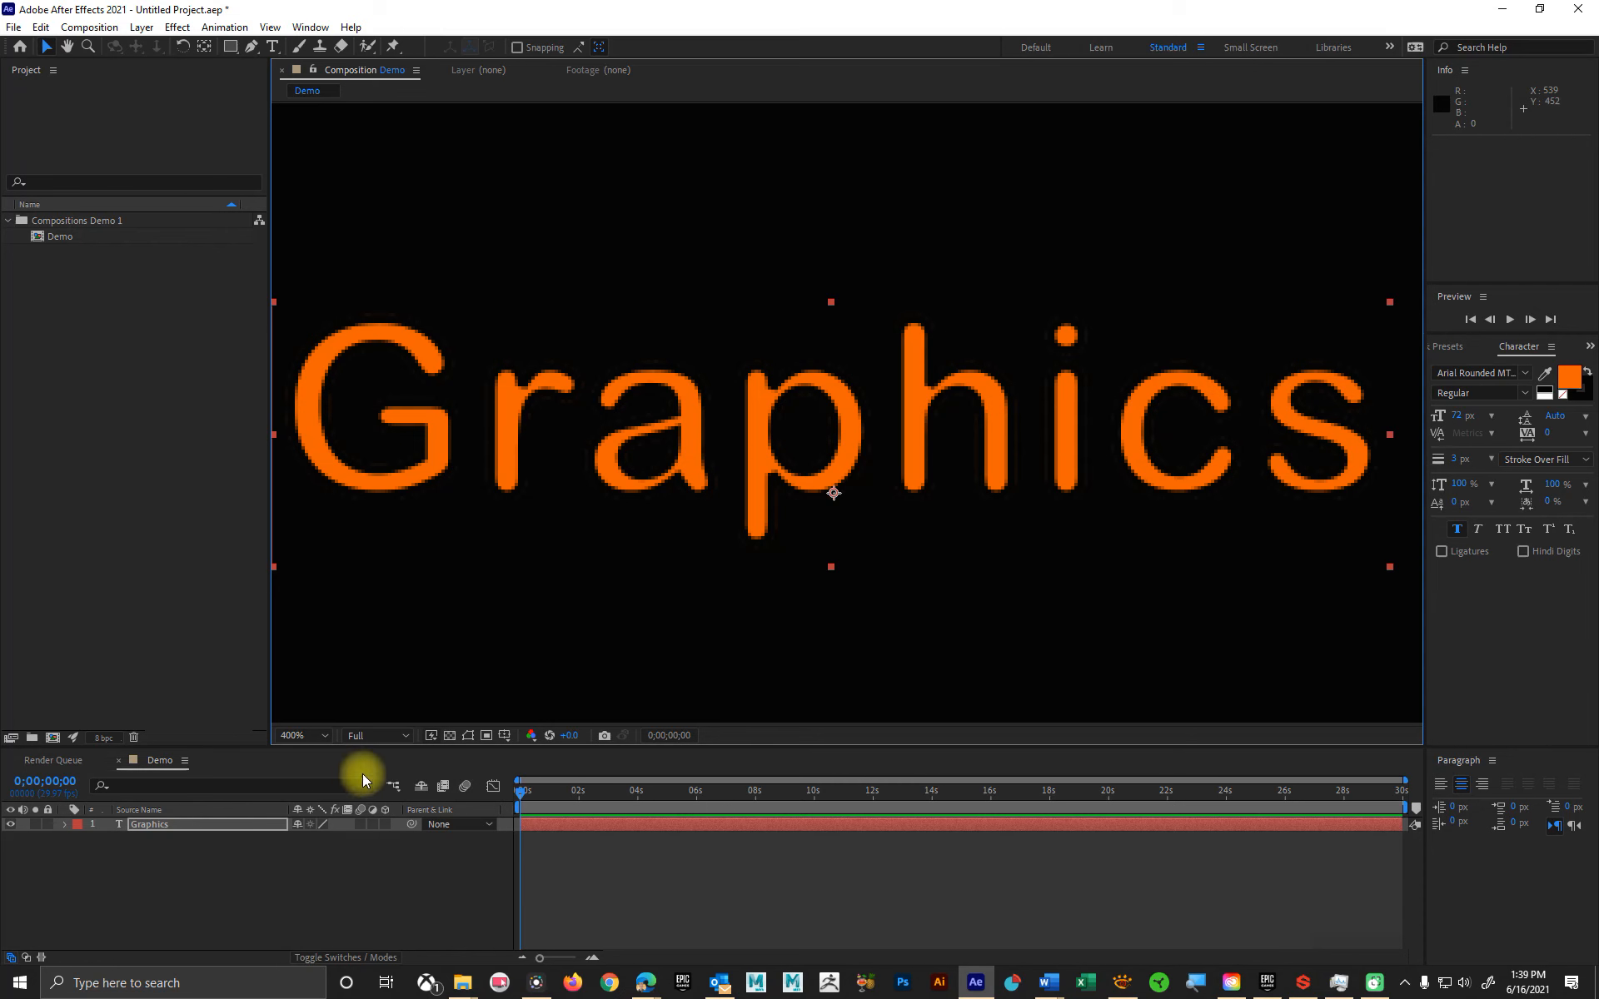
# Step: Compare the text's quality at Quarter, Third and Half resolution, returning the viewer to Full resolution at 100% magnification
pyautogui.click(374, 736)
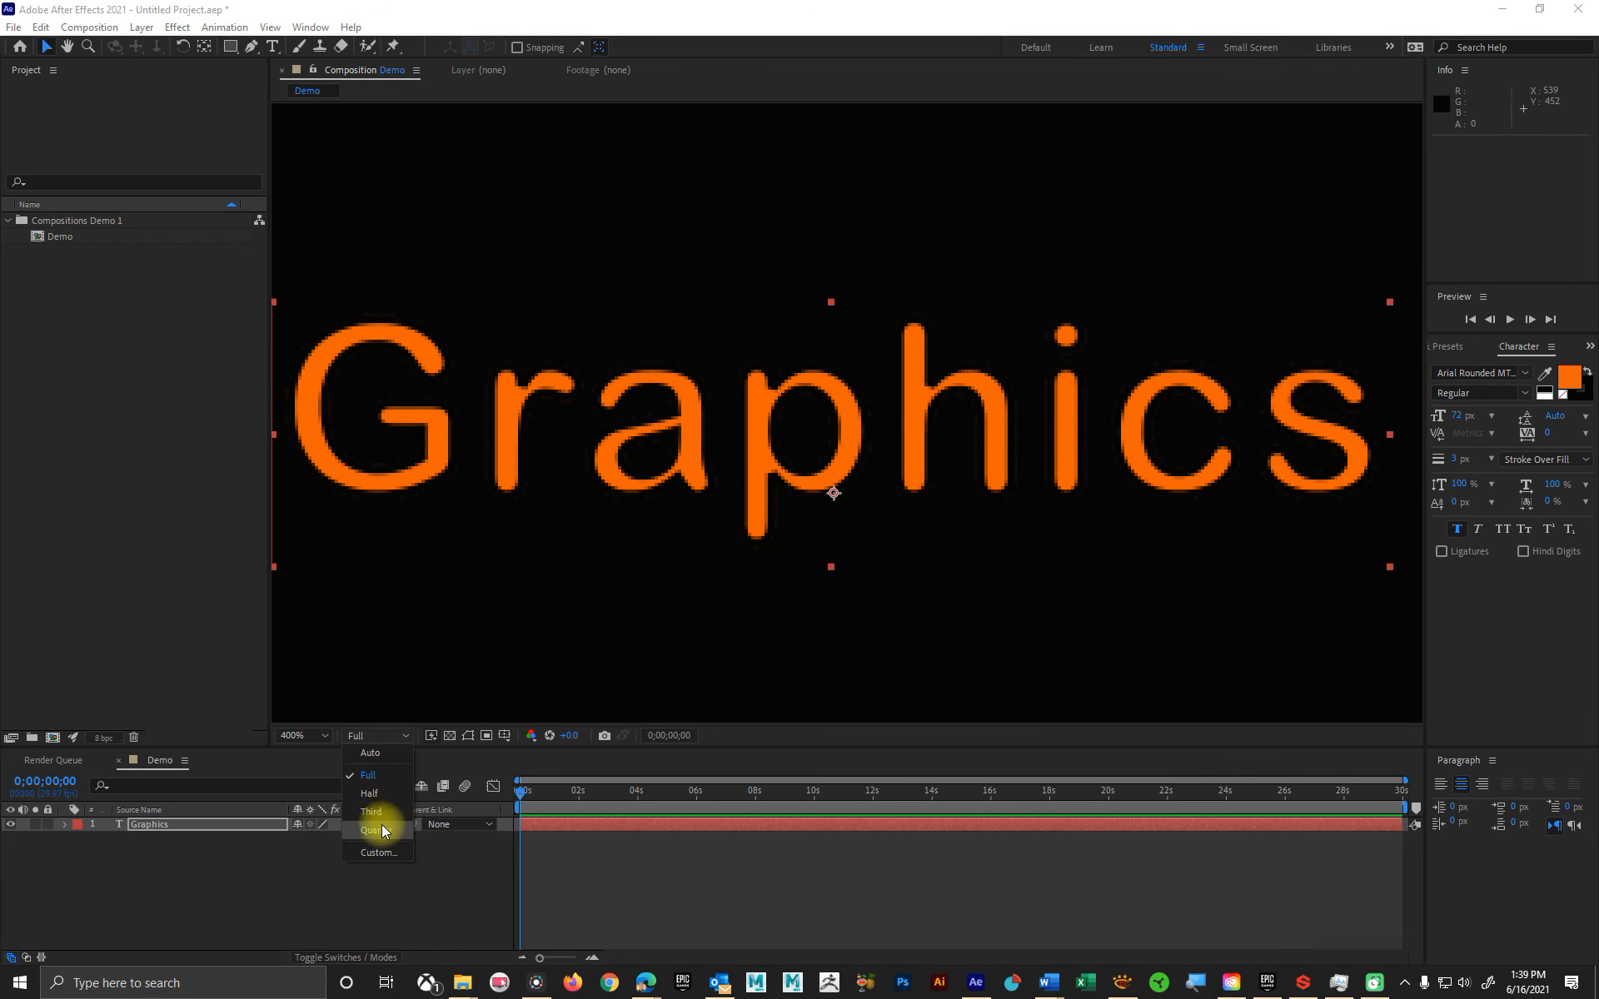
pyautogui.click(382, 824)
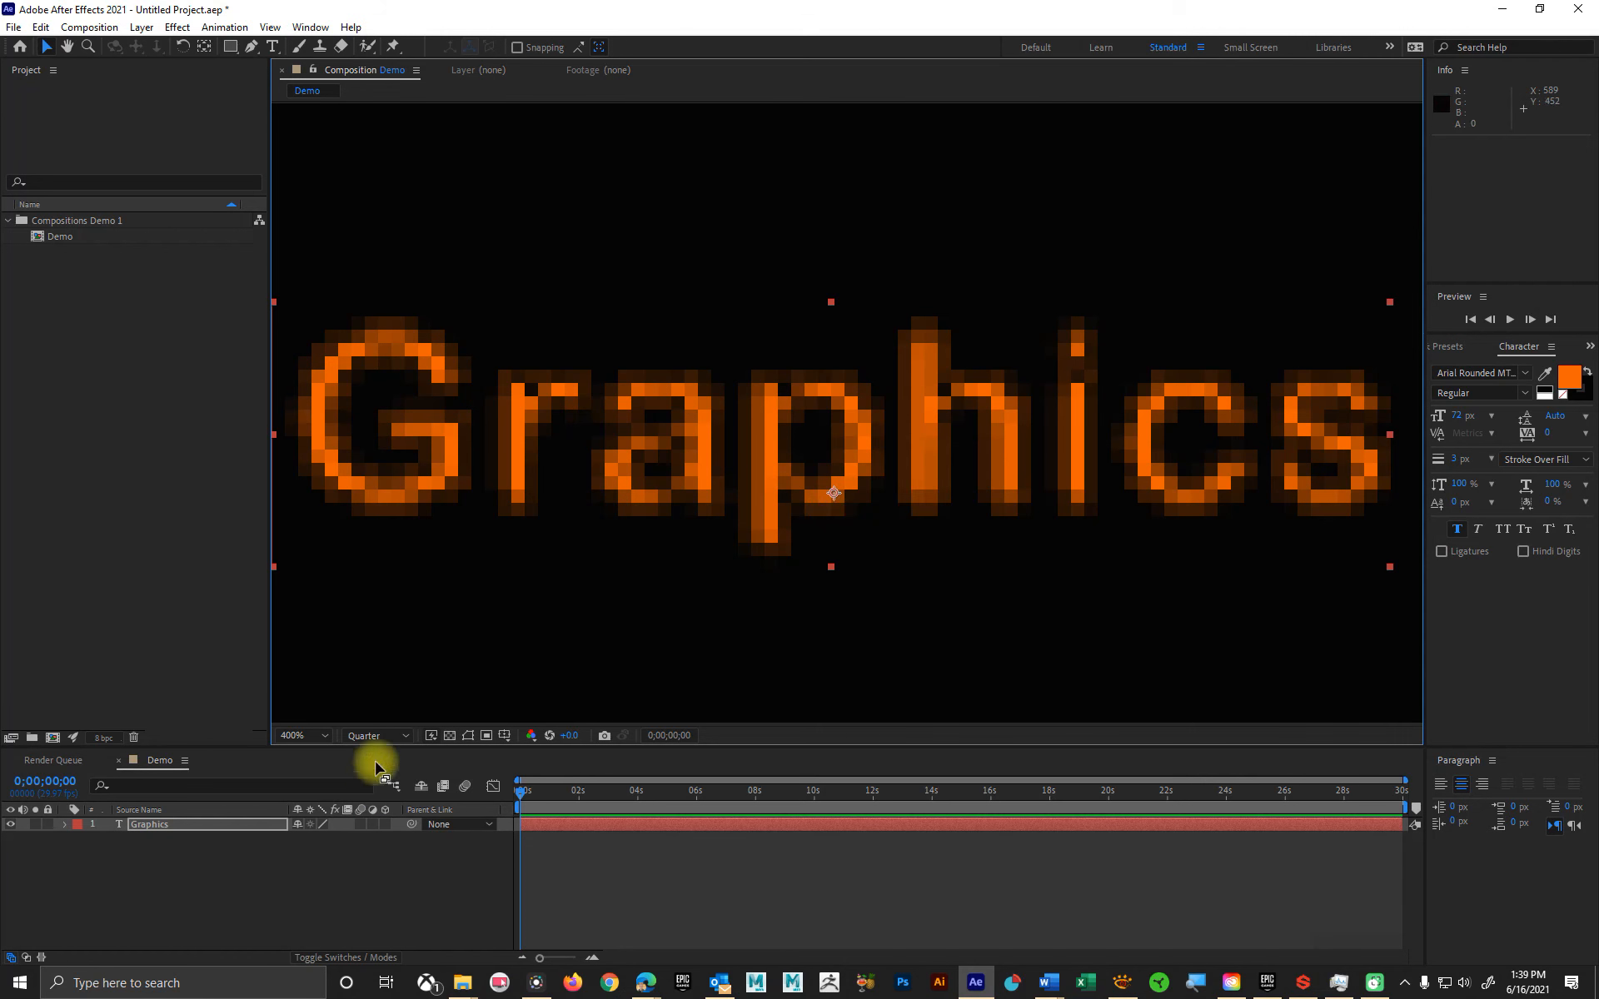
pyautogui.click(376, 736)
pyautogui.click(391, 812)
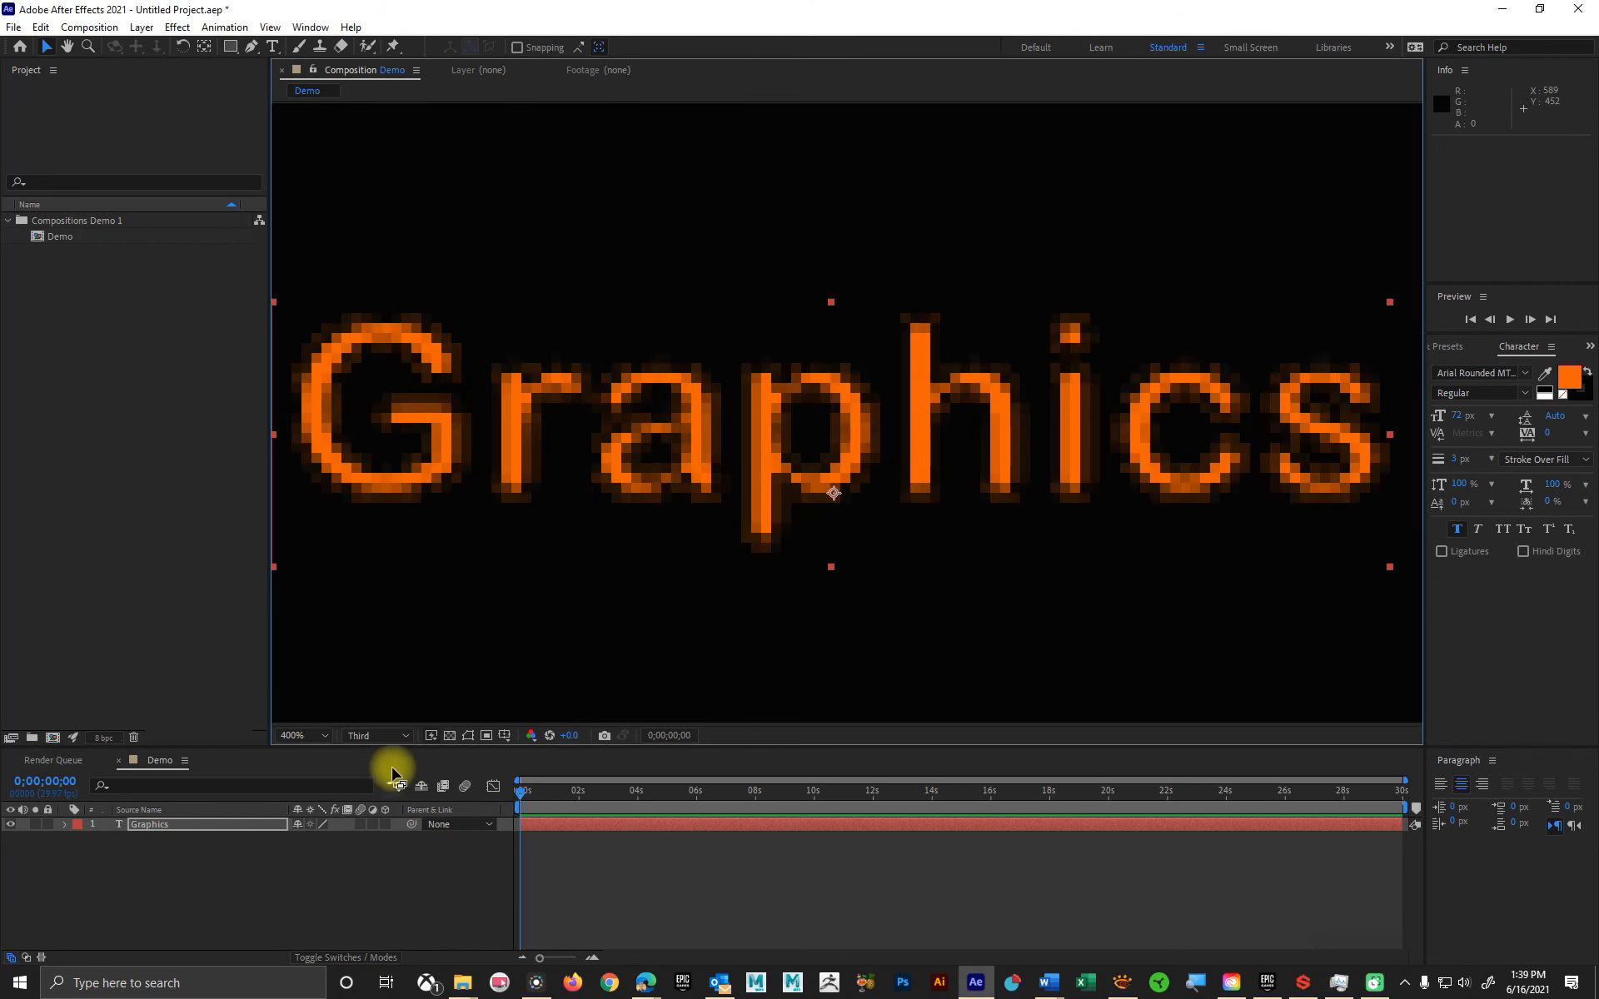
pyautogui.click(385, 737)
pyautogui.click(389, 801)
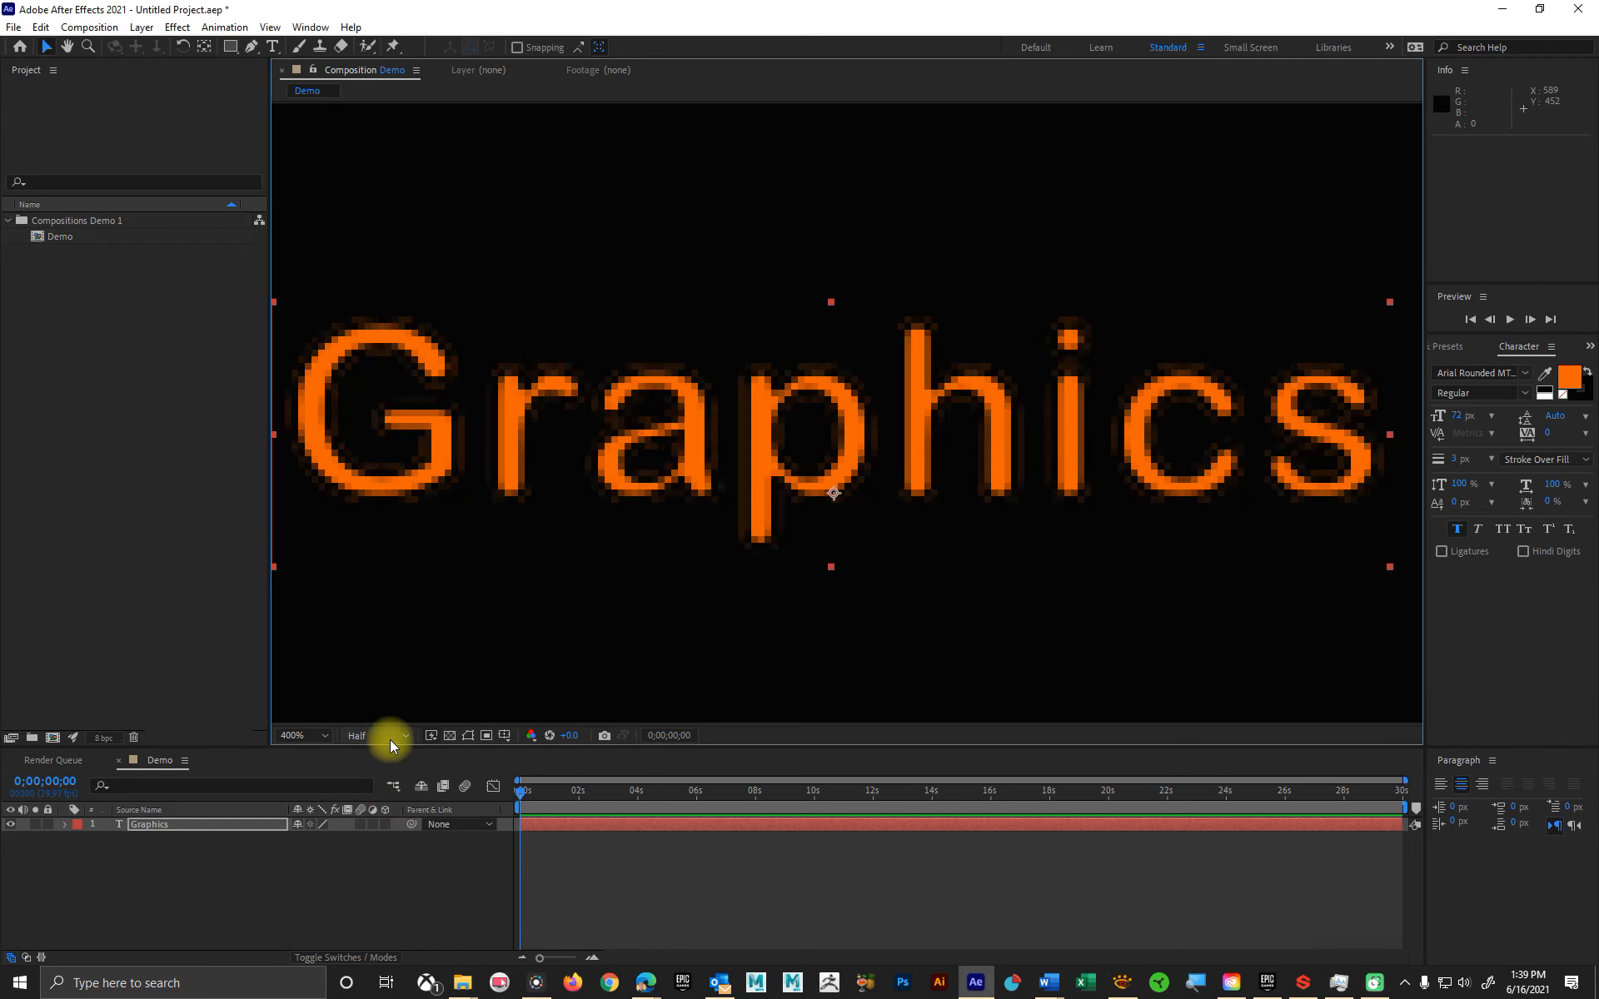
pyautogui.click(386, 737)
pyautogui.click(368, 774)
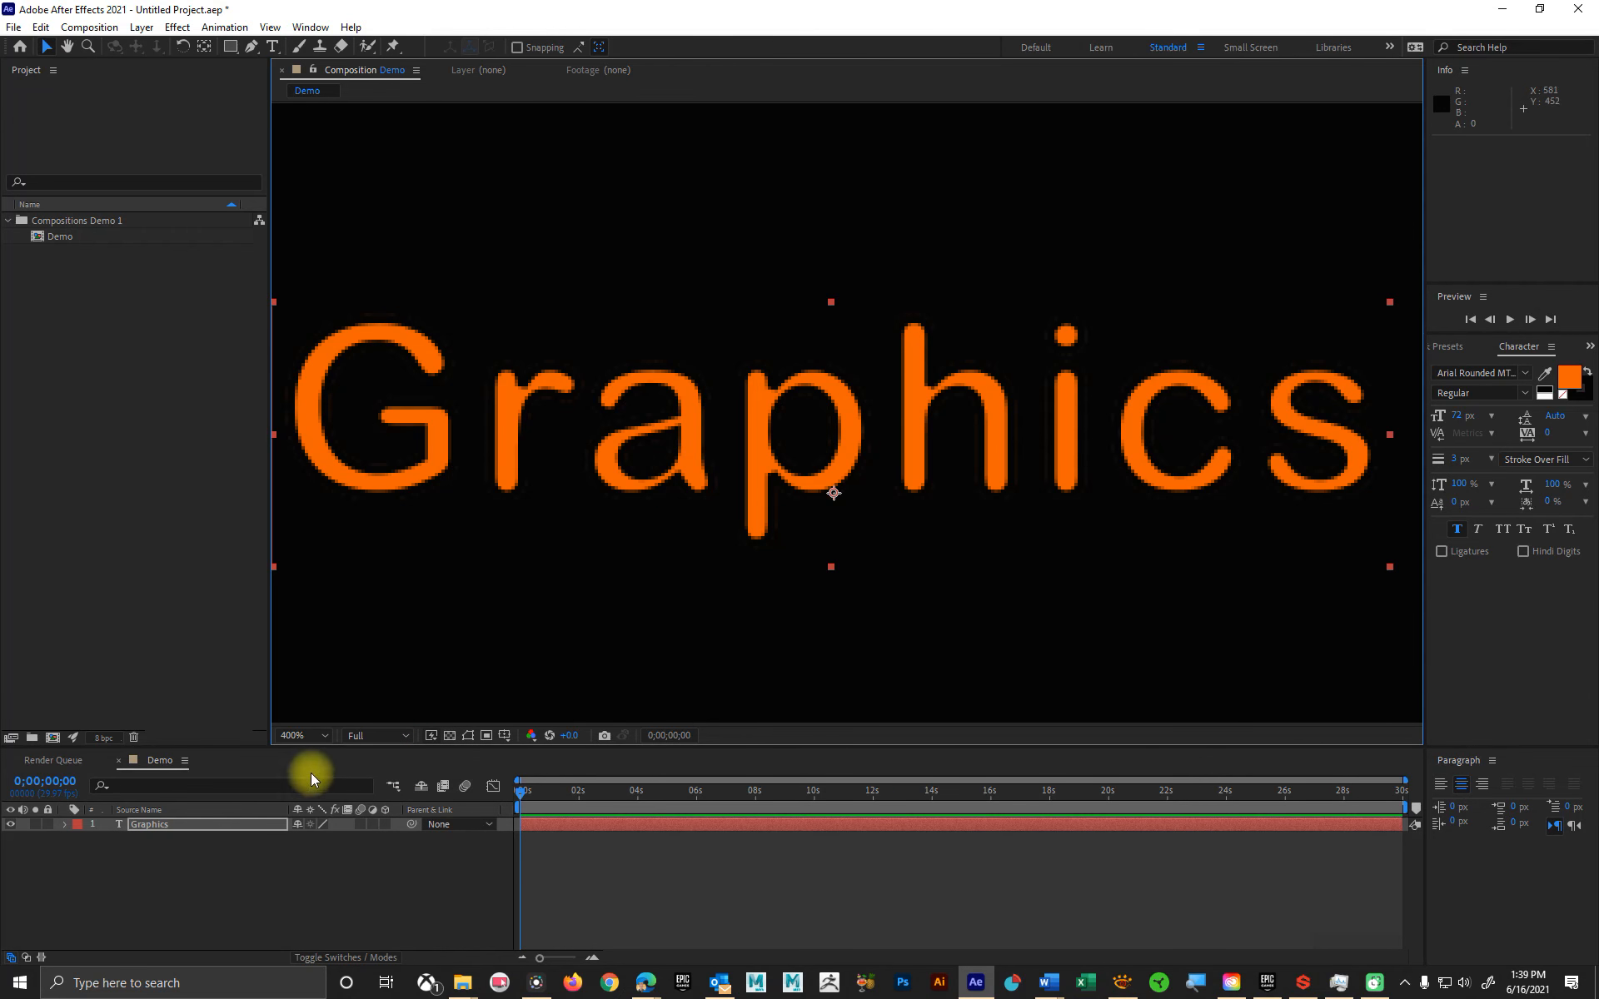
pyautogui.press(',')
pyautogui.press(',')
pyautogui.press(',')
pyautogui.press(',')
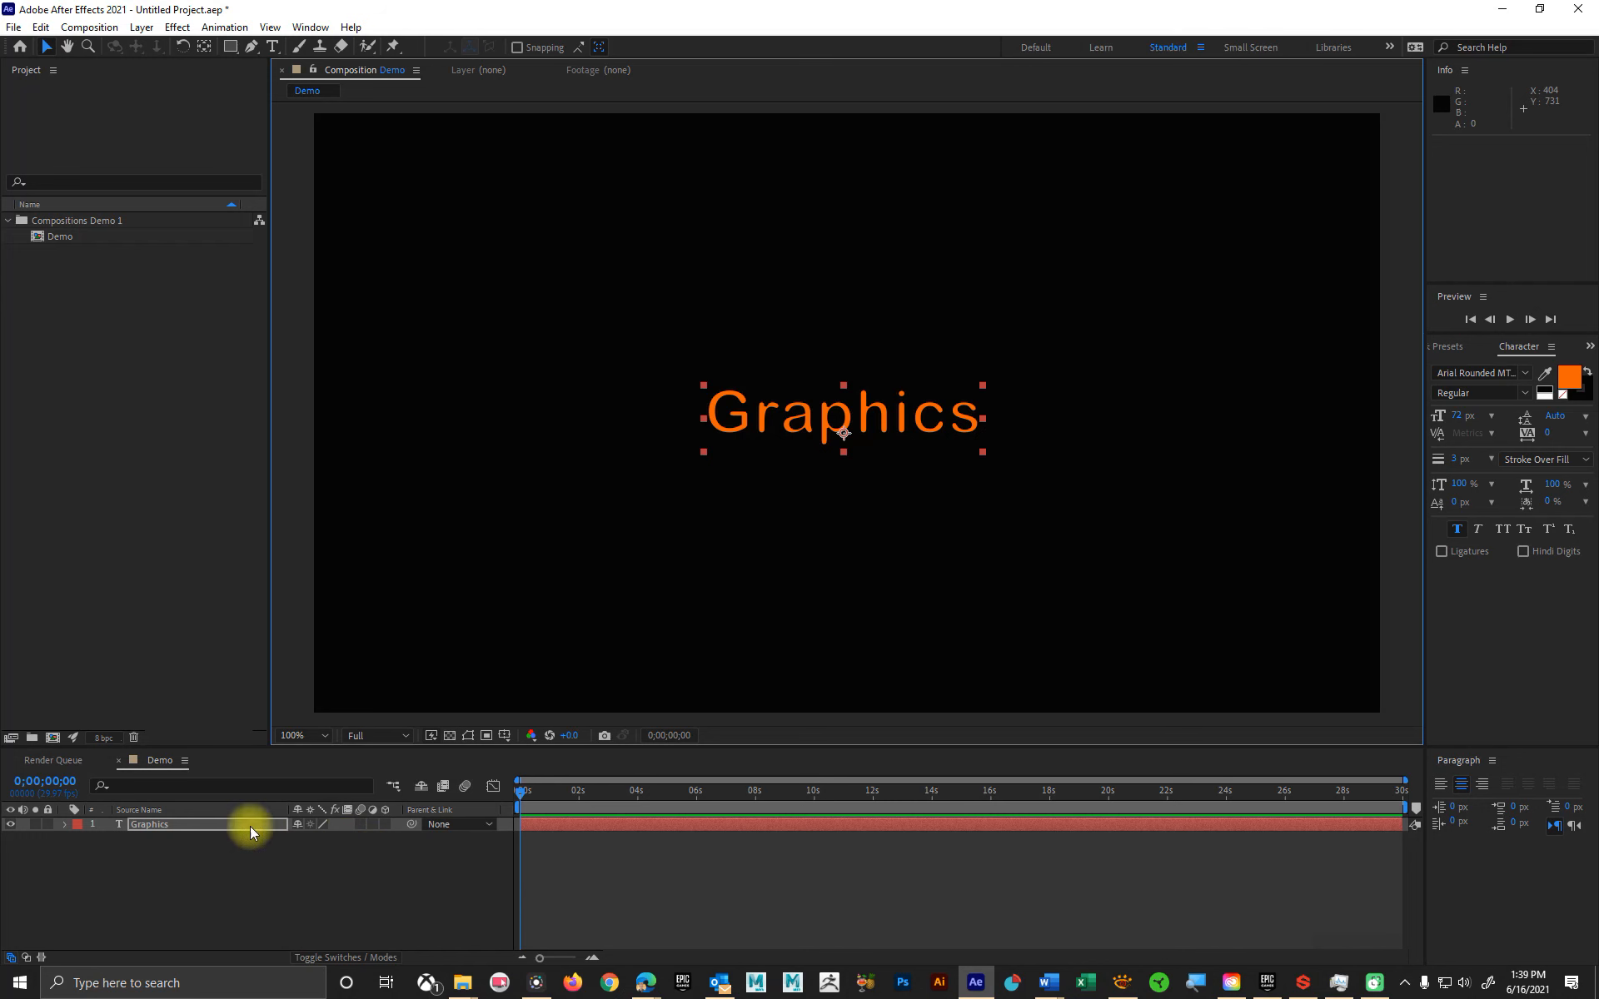
# Step: Expand the Text and Transform properties of the Graphics layer in the timeline
pyautogui.click(63, 824)
pyautogui.click(78, 852)
pyautogui.click(79, 840)
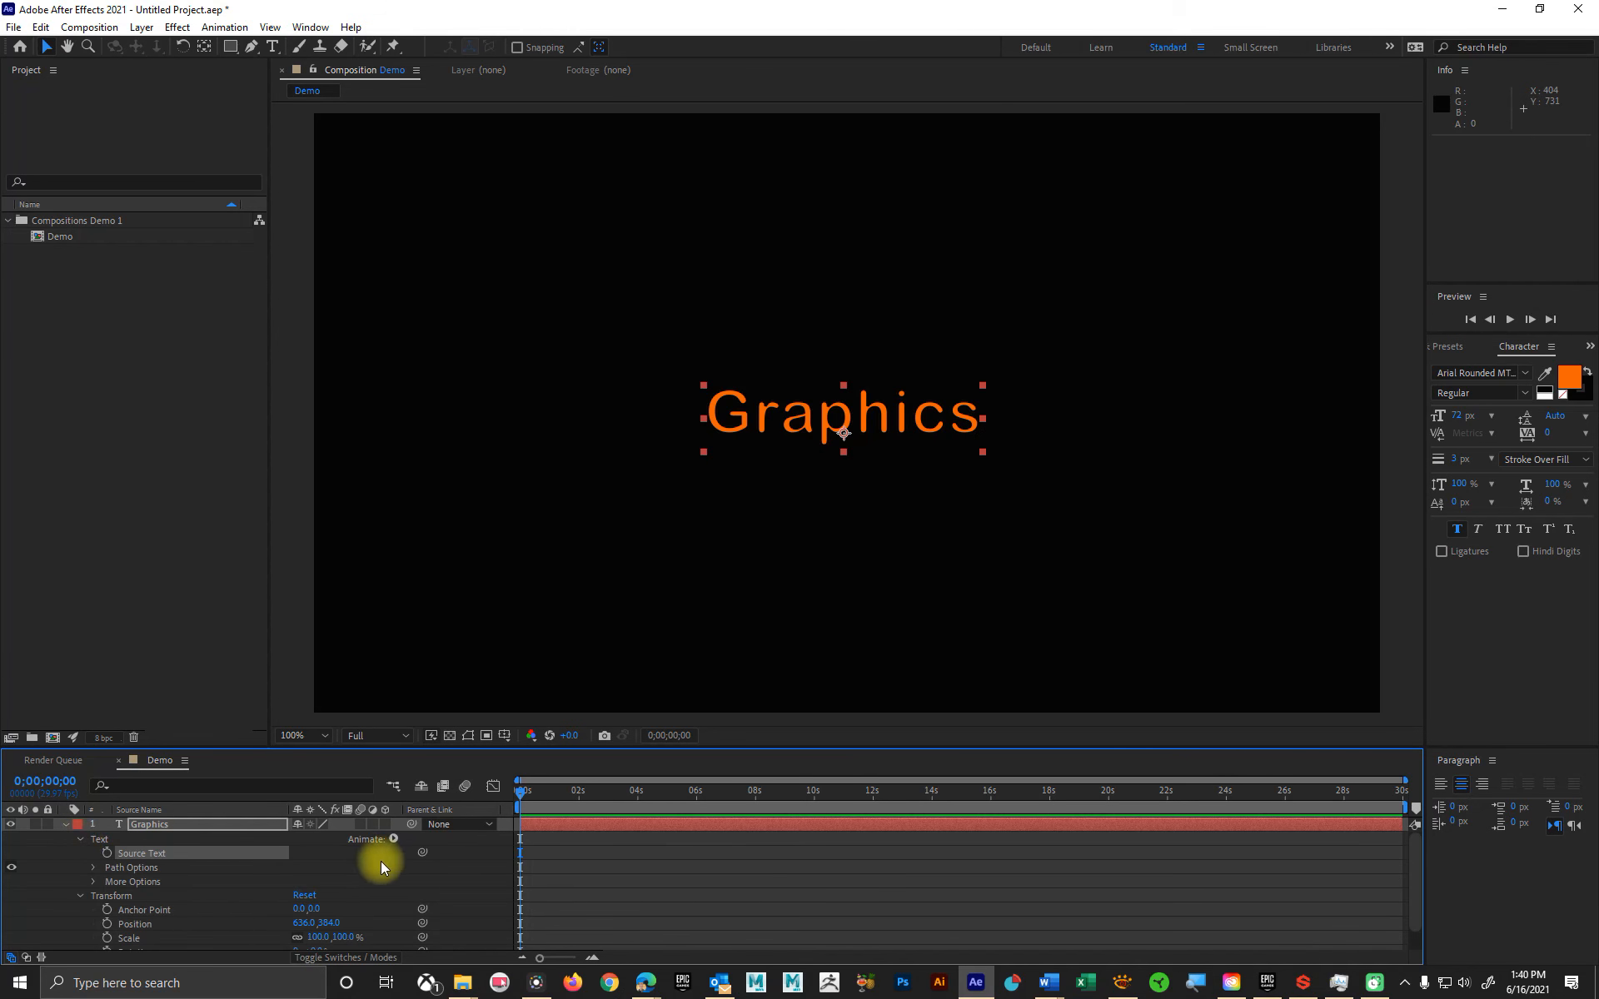
# Step: Set the Graphics text's fill color to white (FFFFFF)
pyautogui.scroll(-1, 381, 861)
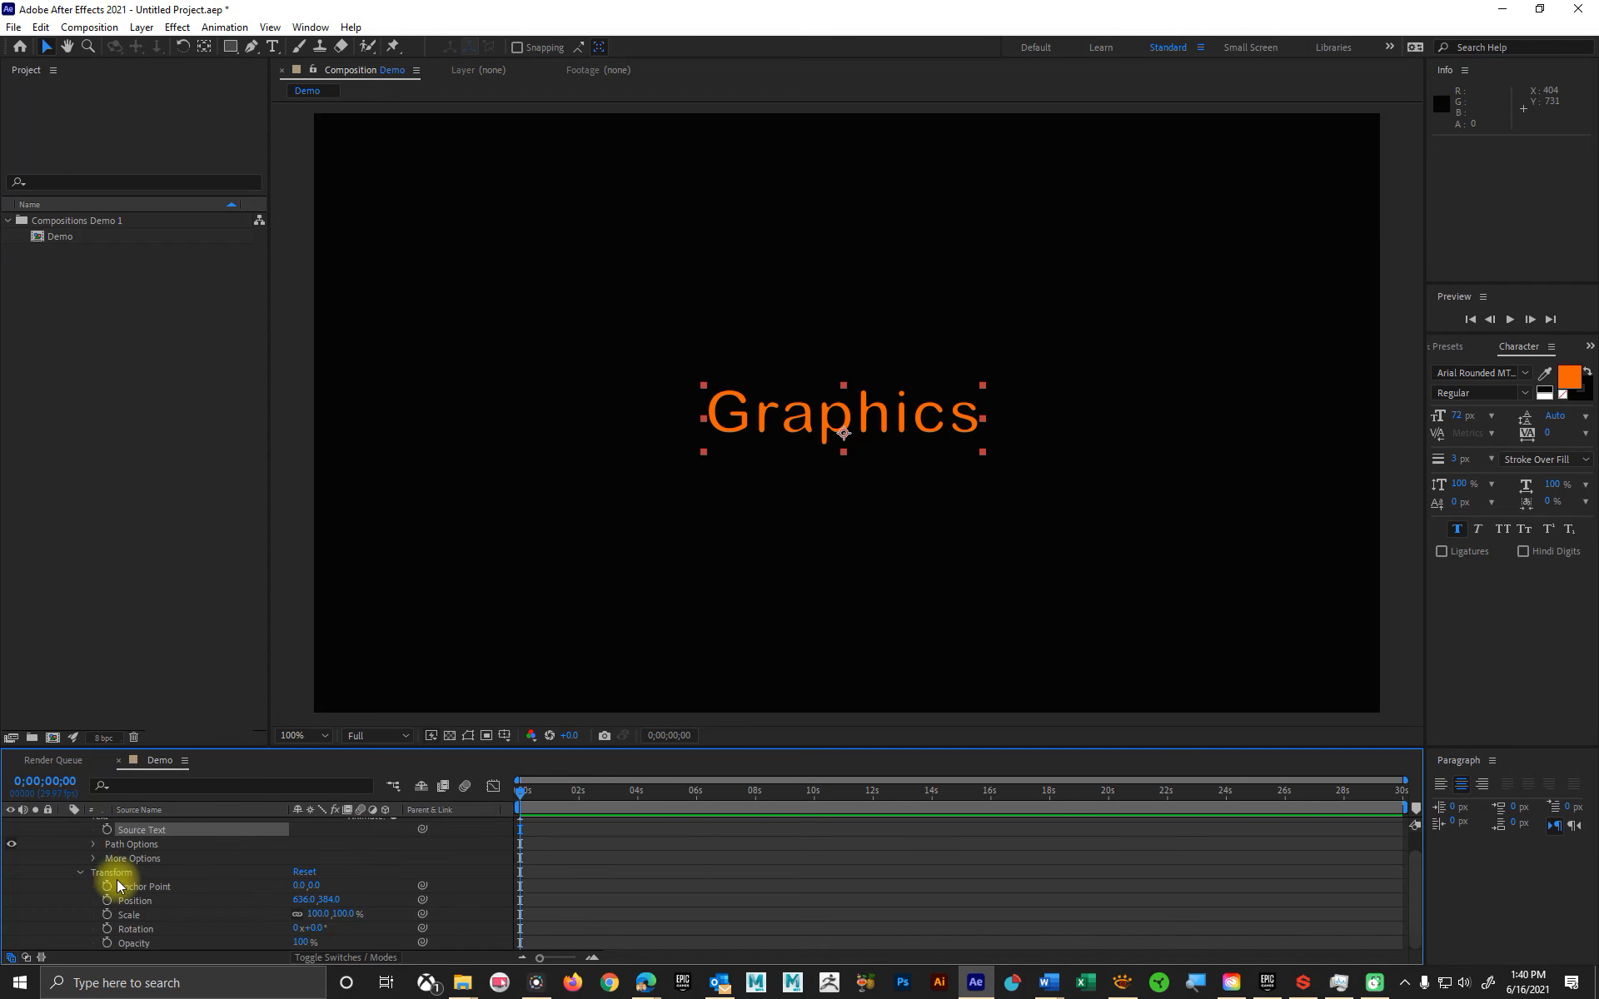
pyautogui.scroll(1, 191, 874)
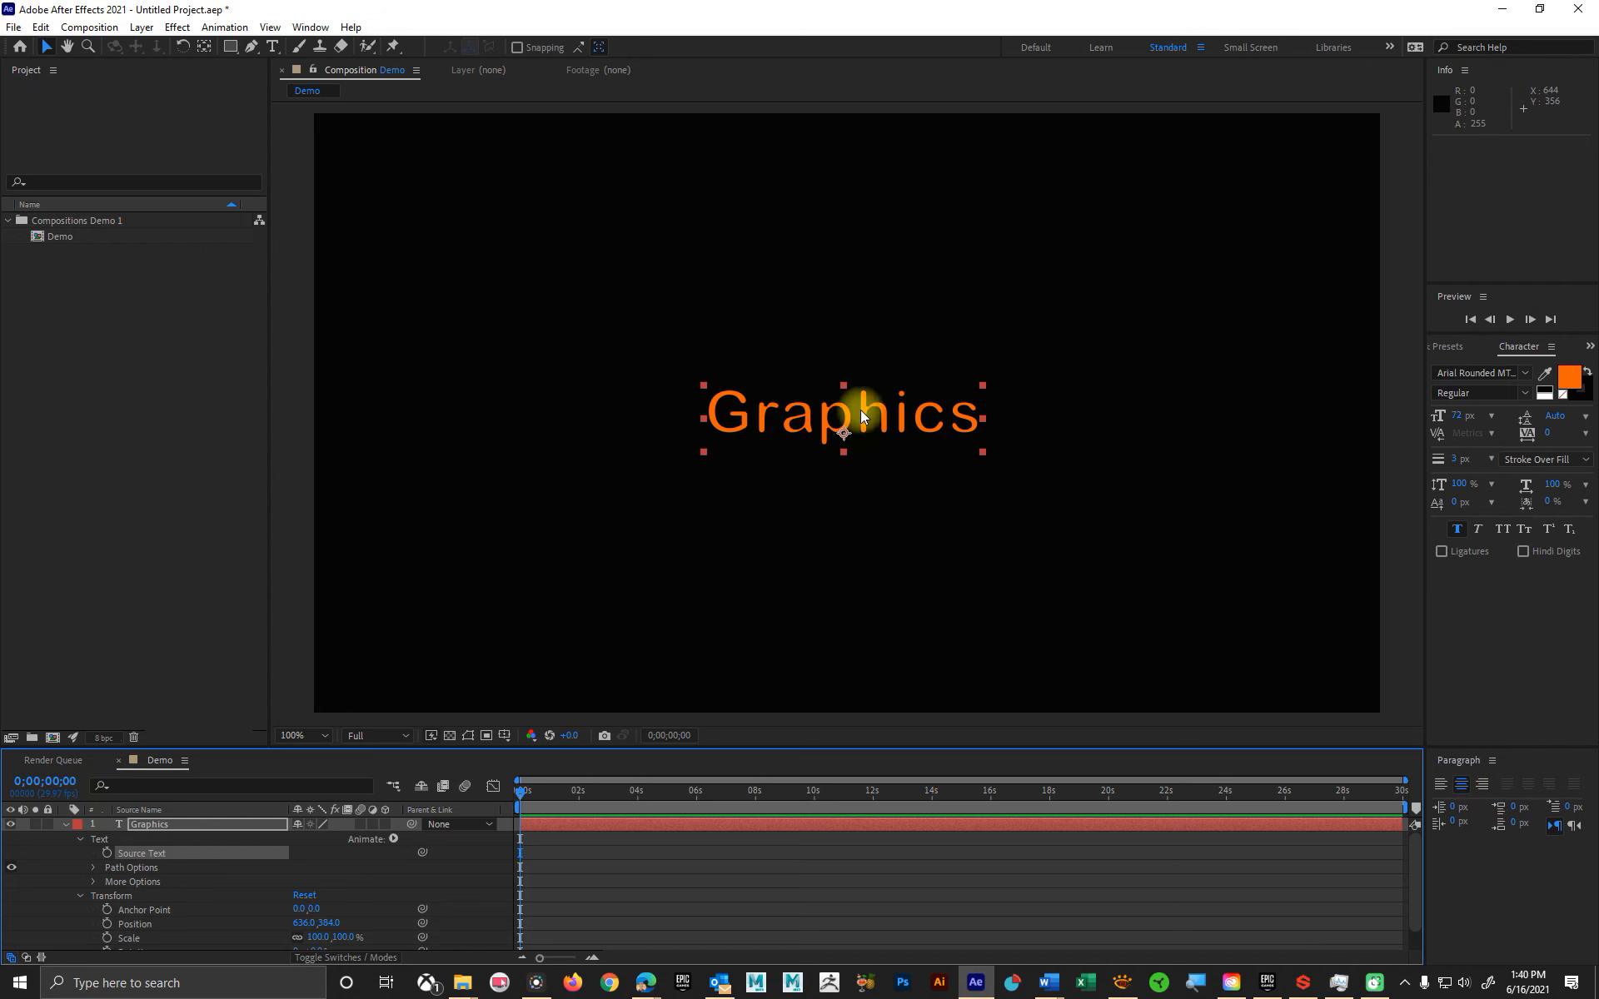
pyautogui.click(1563, 390)
pyautogui.moveTo(749, 439); pyautogui.dragTo(599, 378)
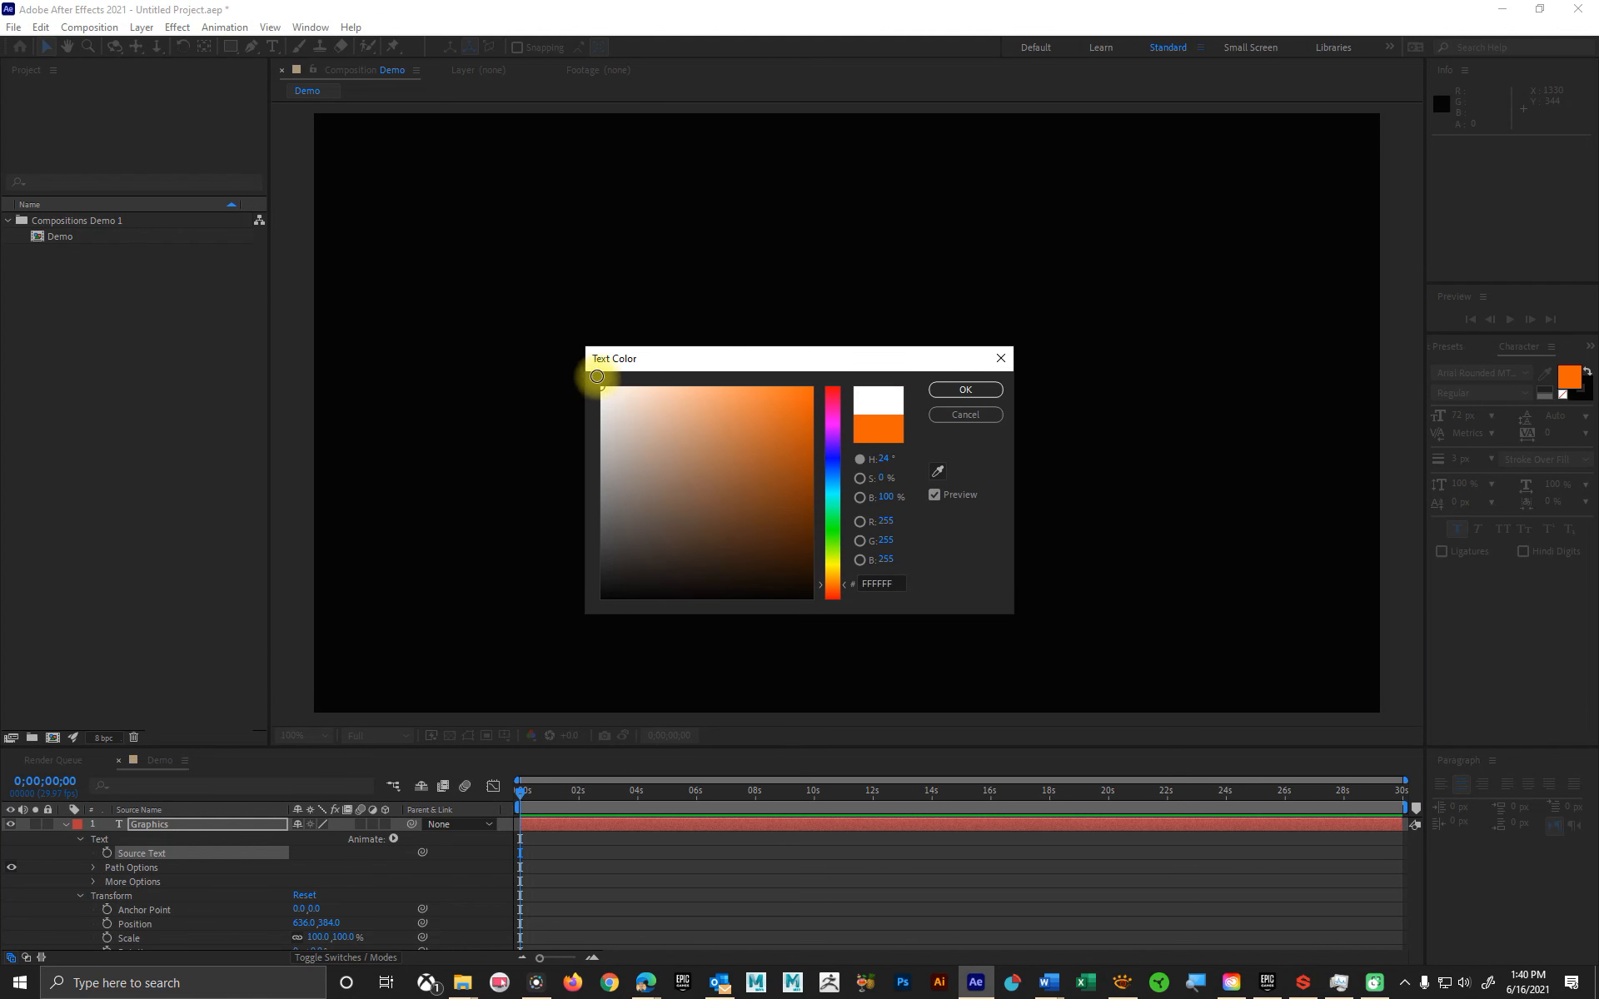
pyautogui.click(965, 390)
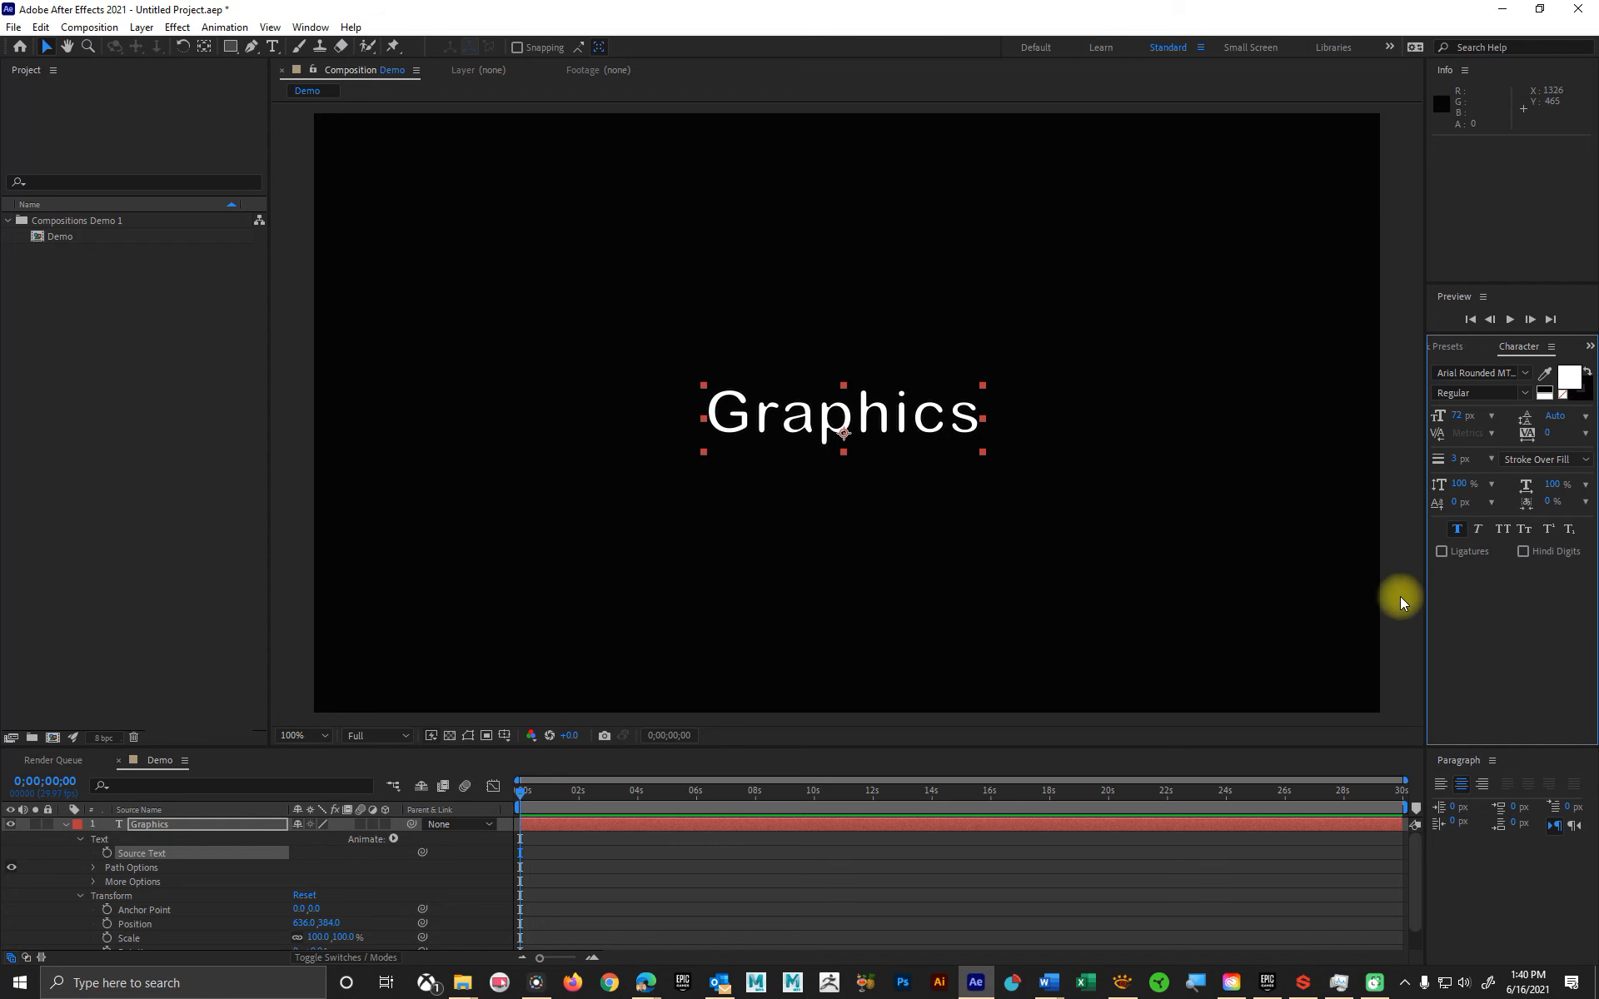
# Step: Set the Graphics text's stroke color to pure red (FF0000) and magnify the composition to 200% to inspect the outline
pyautogui.click(1593, 400)
pyautogui.moveTo(778, 446); pyautogui.dragTo(821, 370)
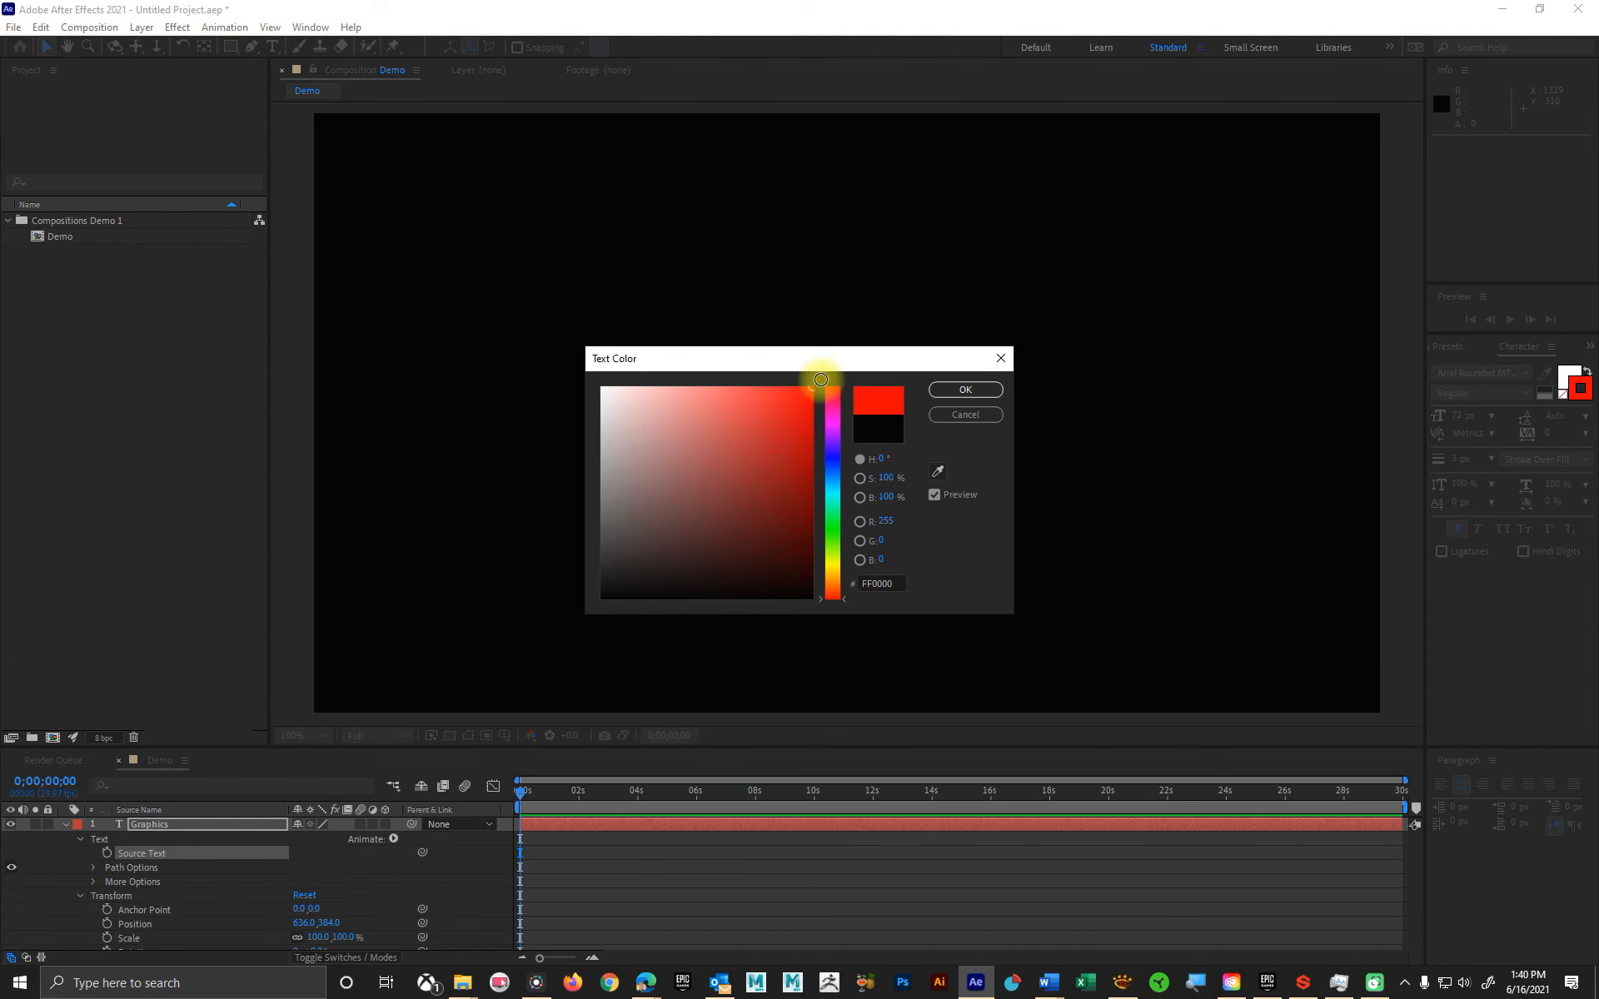
pyautogui.click(947, 392)
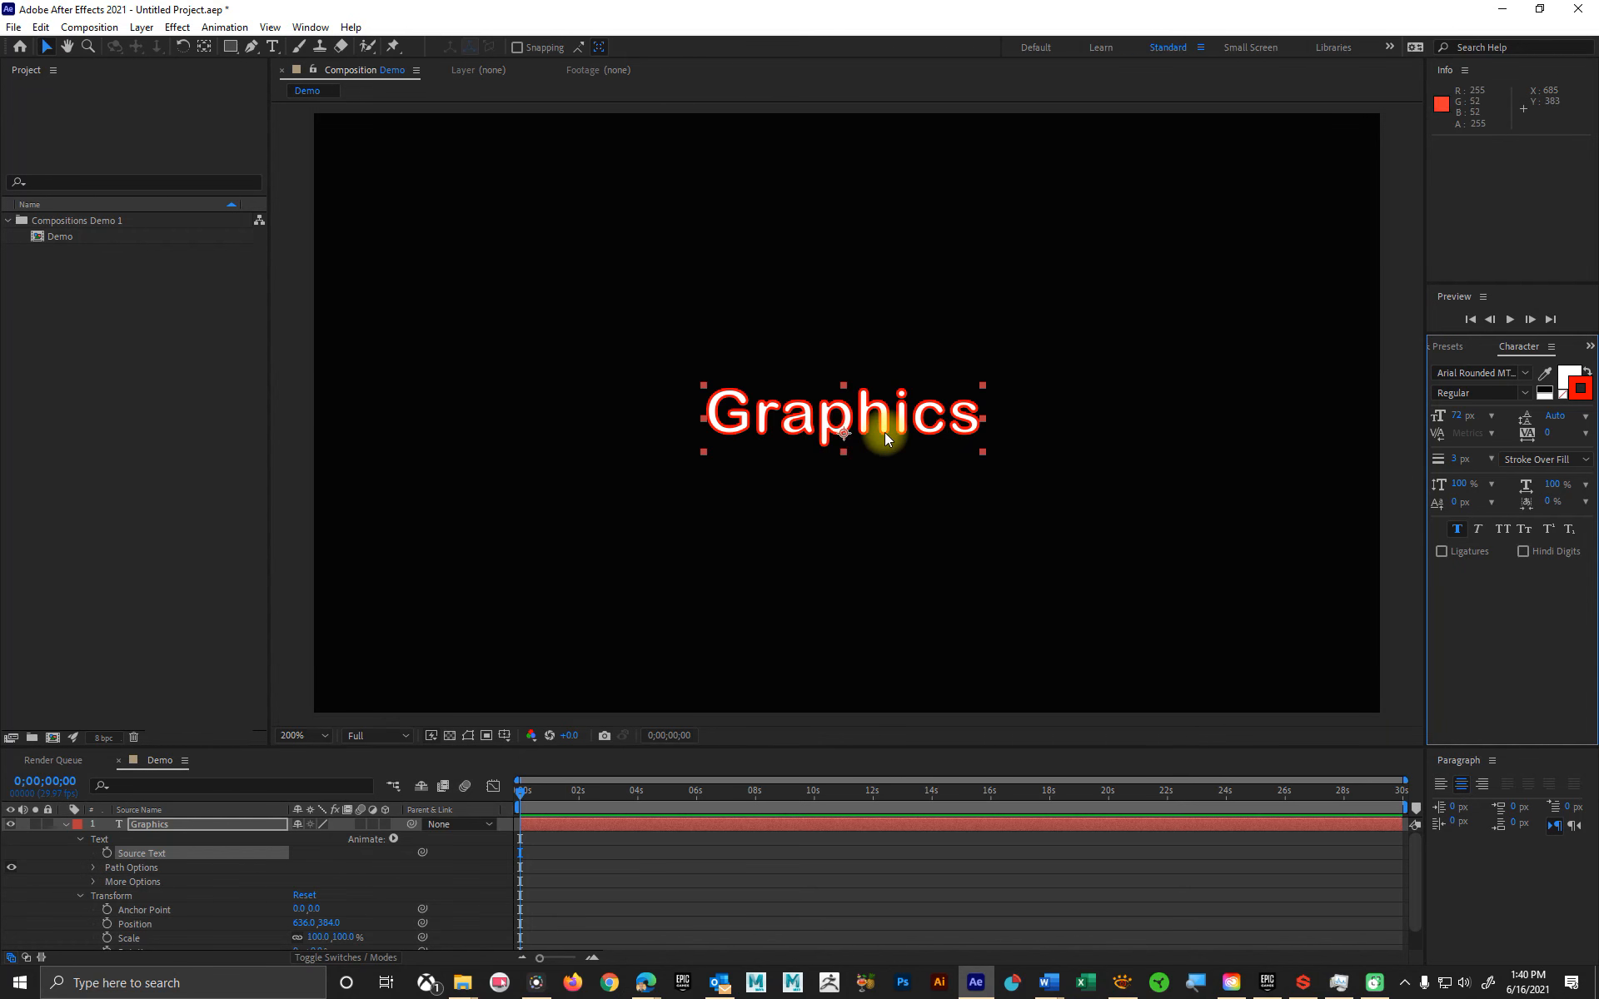
pyautogui.scroll(1, 885, 432)
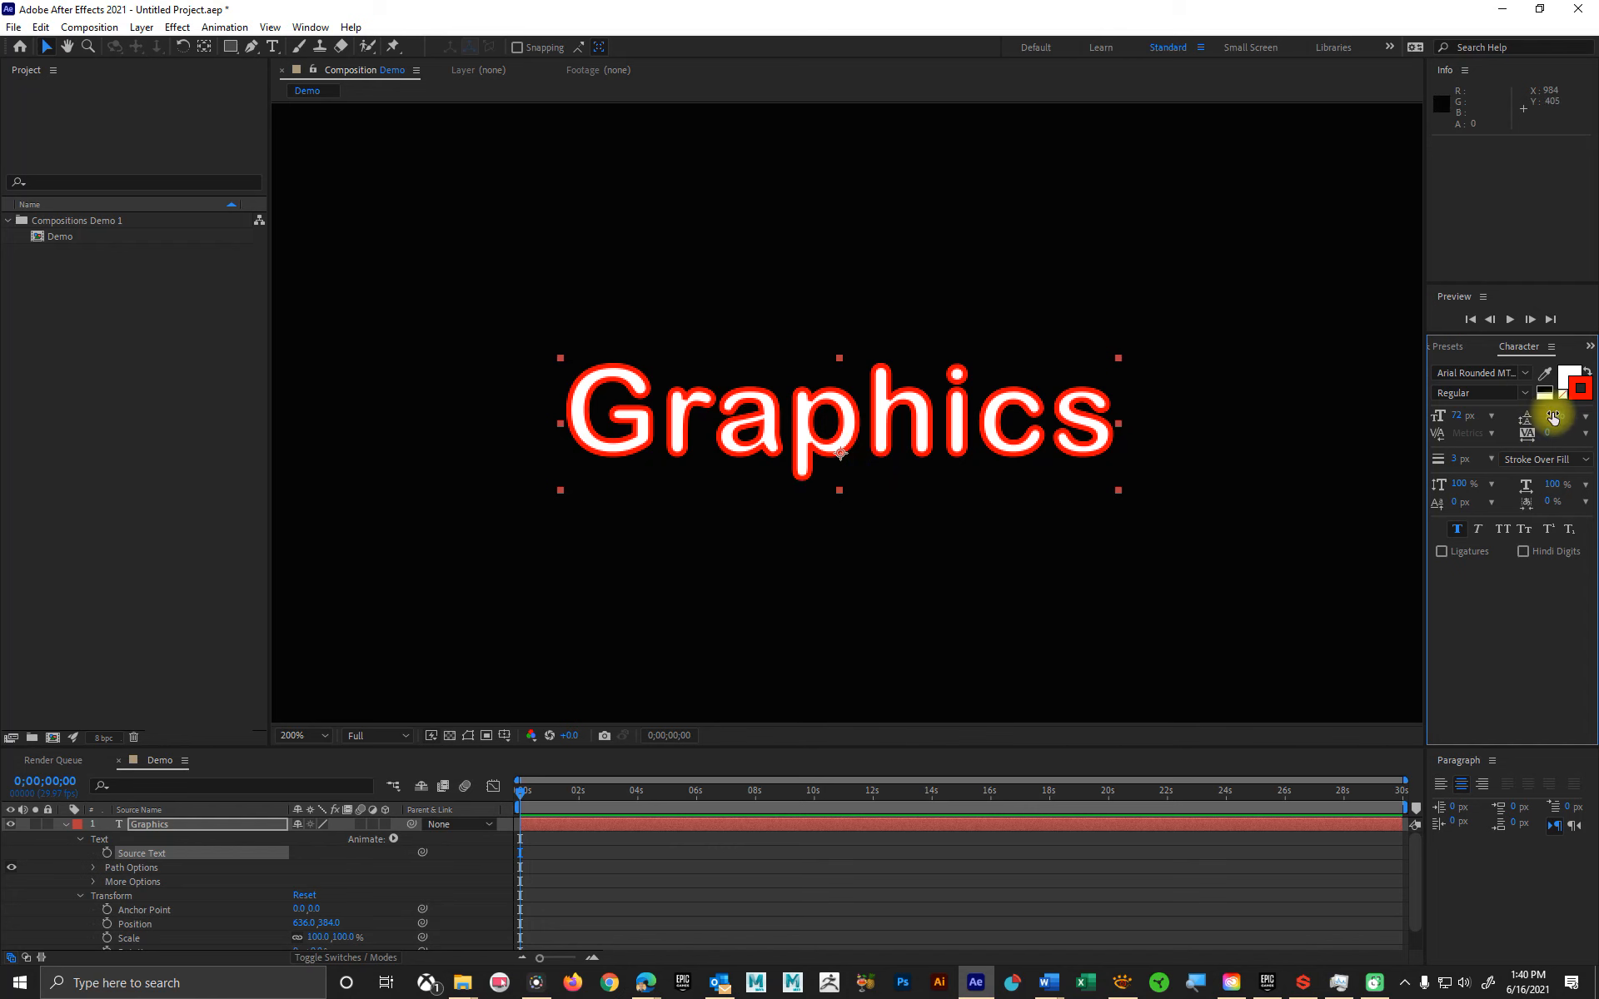
# Step: Remove the stroke color from the Graphics text, make the fill color active, and return the viewer to 100% magnification
pyautogui.click(1566, 371)
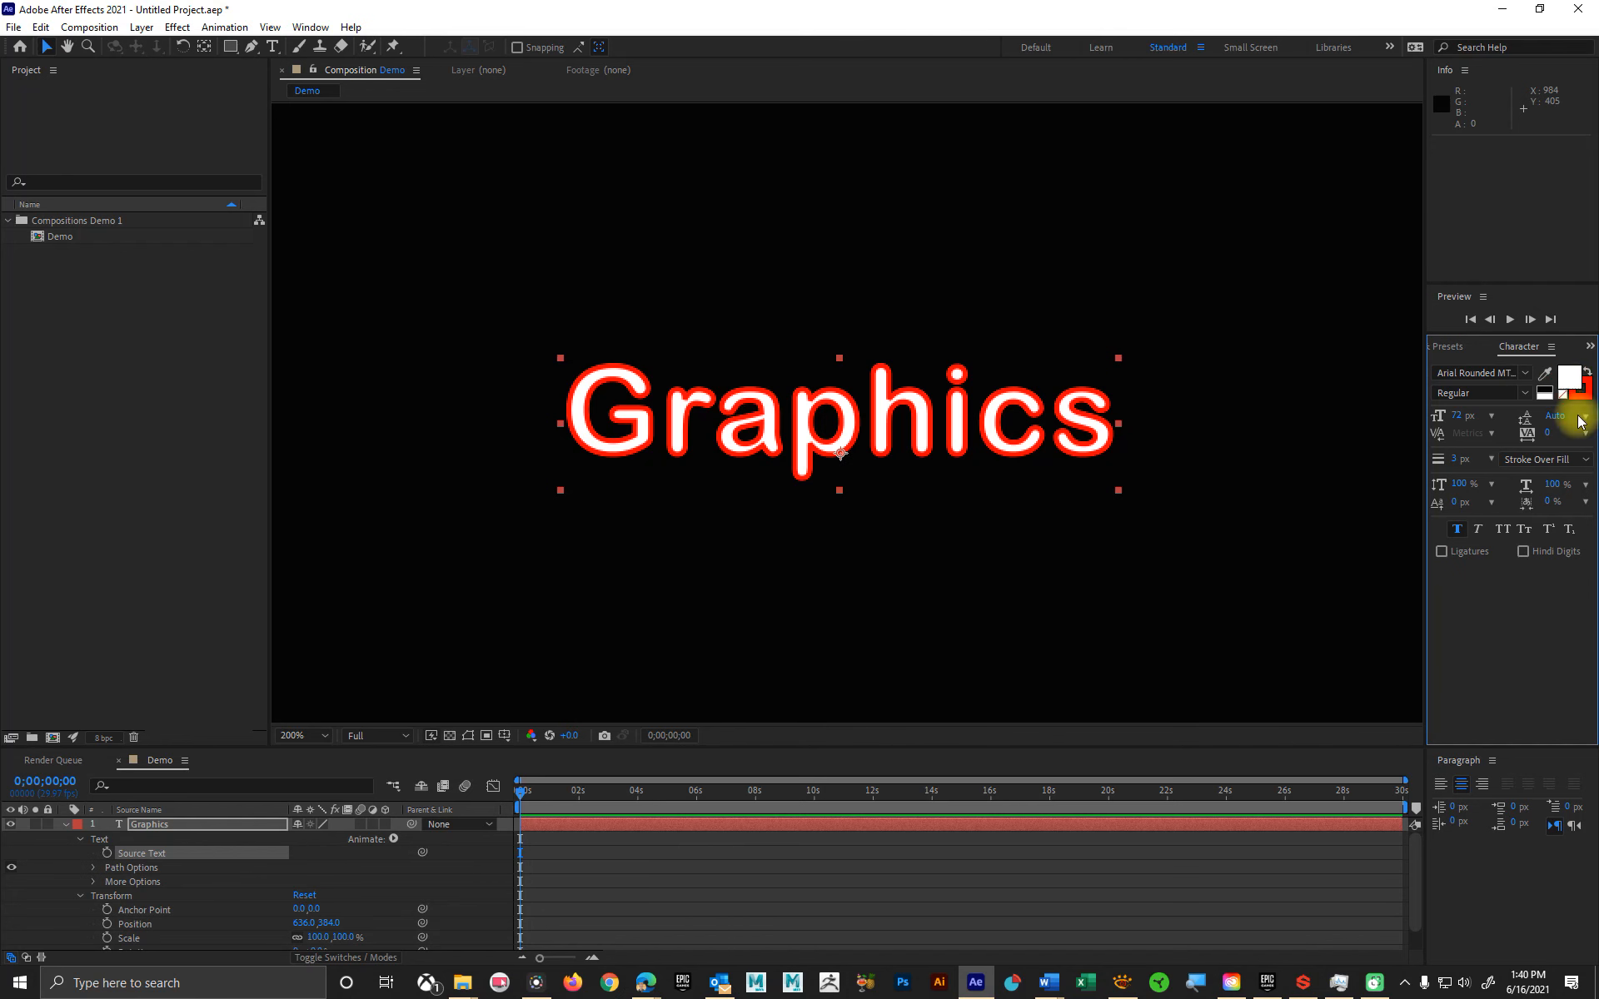
pyautogui.click(1583, 393)
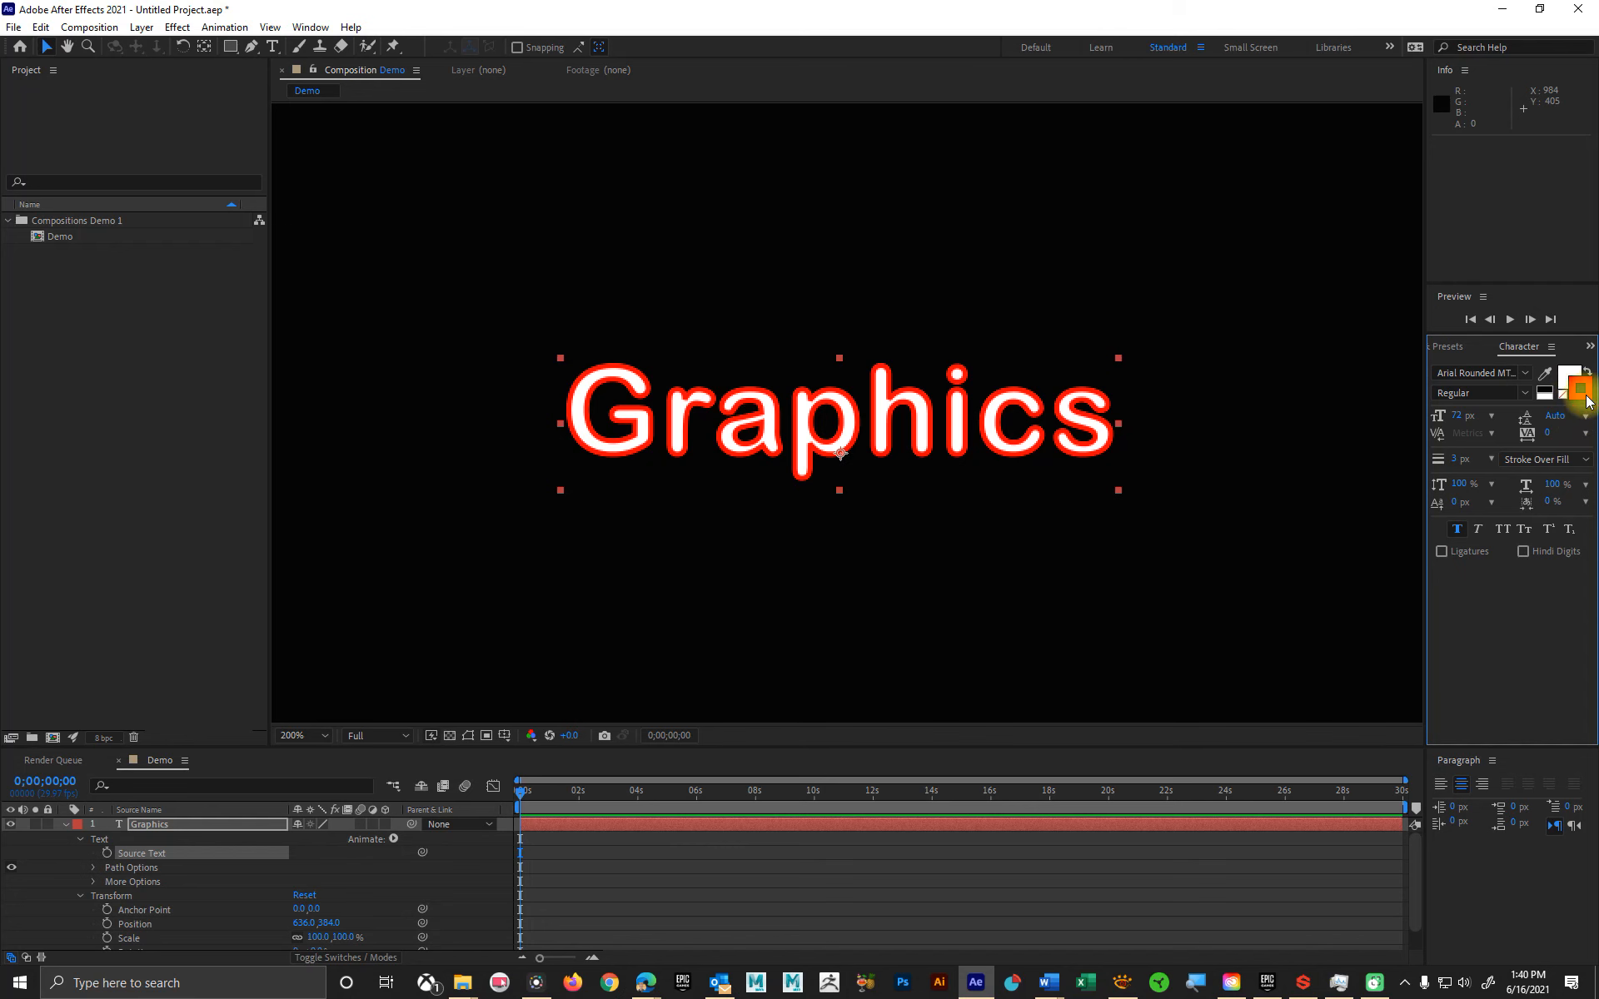
pyautogui.click(1565, 398)
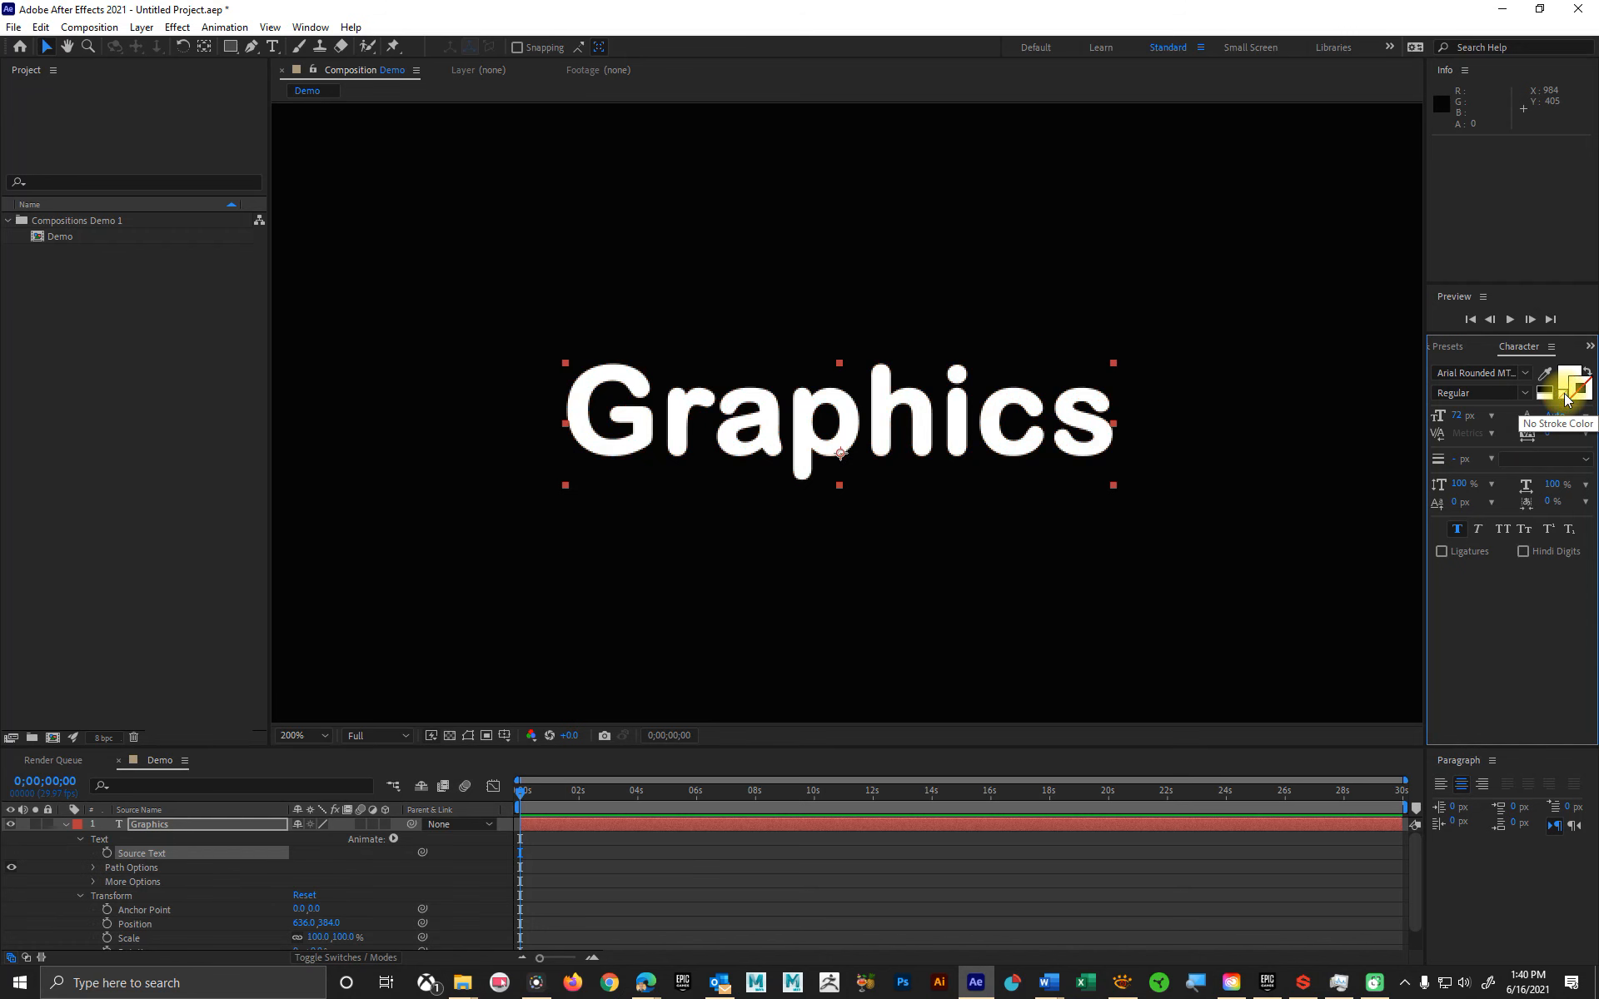
pyautogui.click(1572, 372)
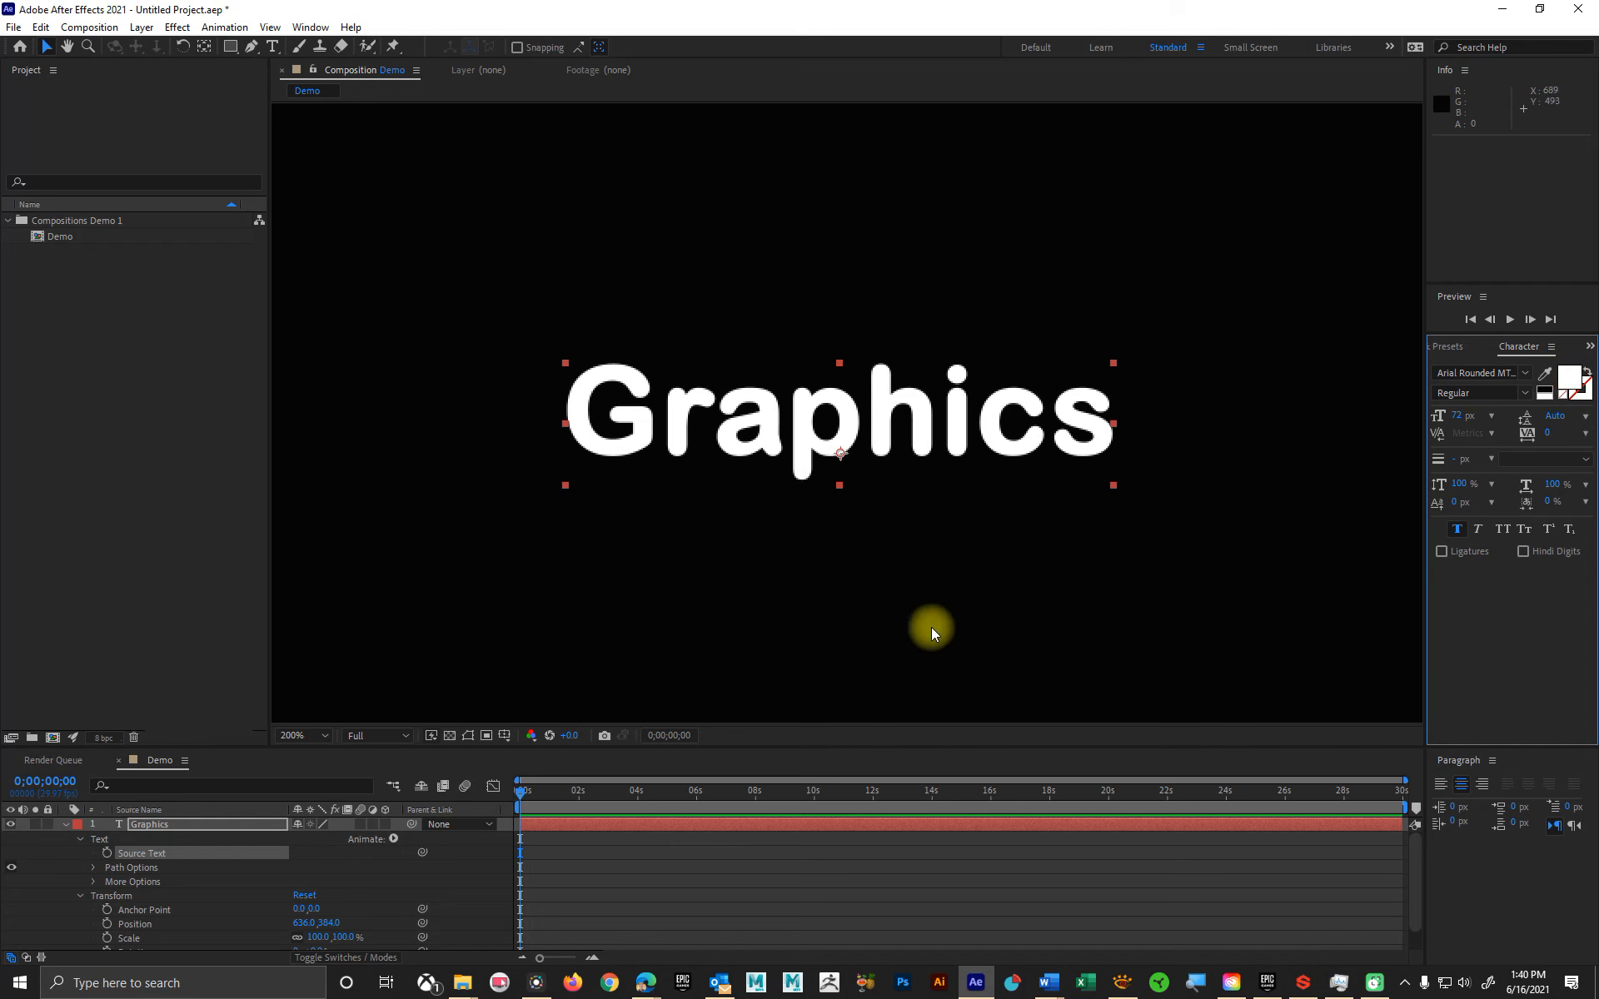
pyautogui.scroll(-2, 916, 505)
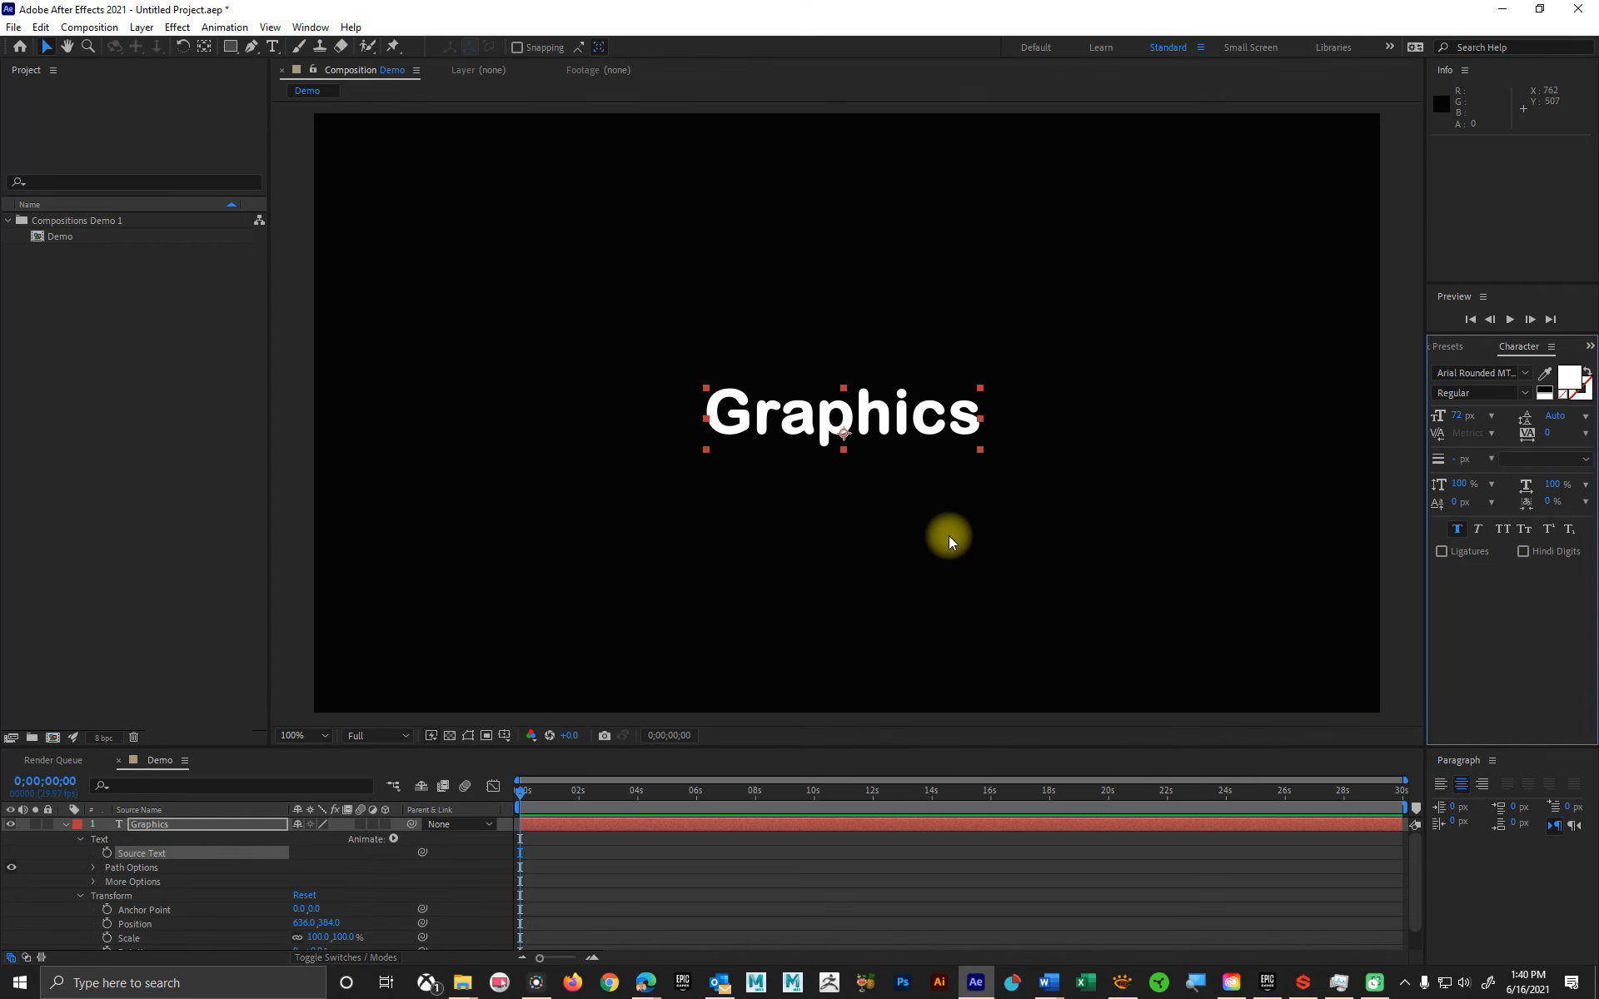
# Step: Try left and right paragraph alignment on the Graphics text, then restore center alignment
pyautogui.click(1440, 783)
pyautogui.click(1482, 784)
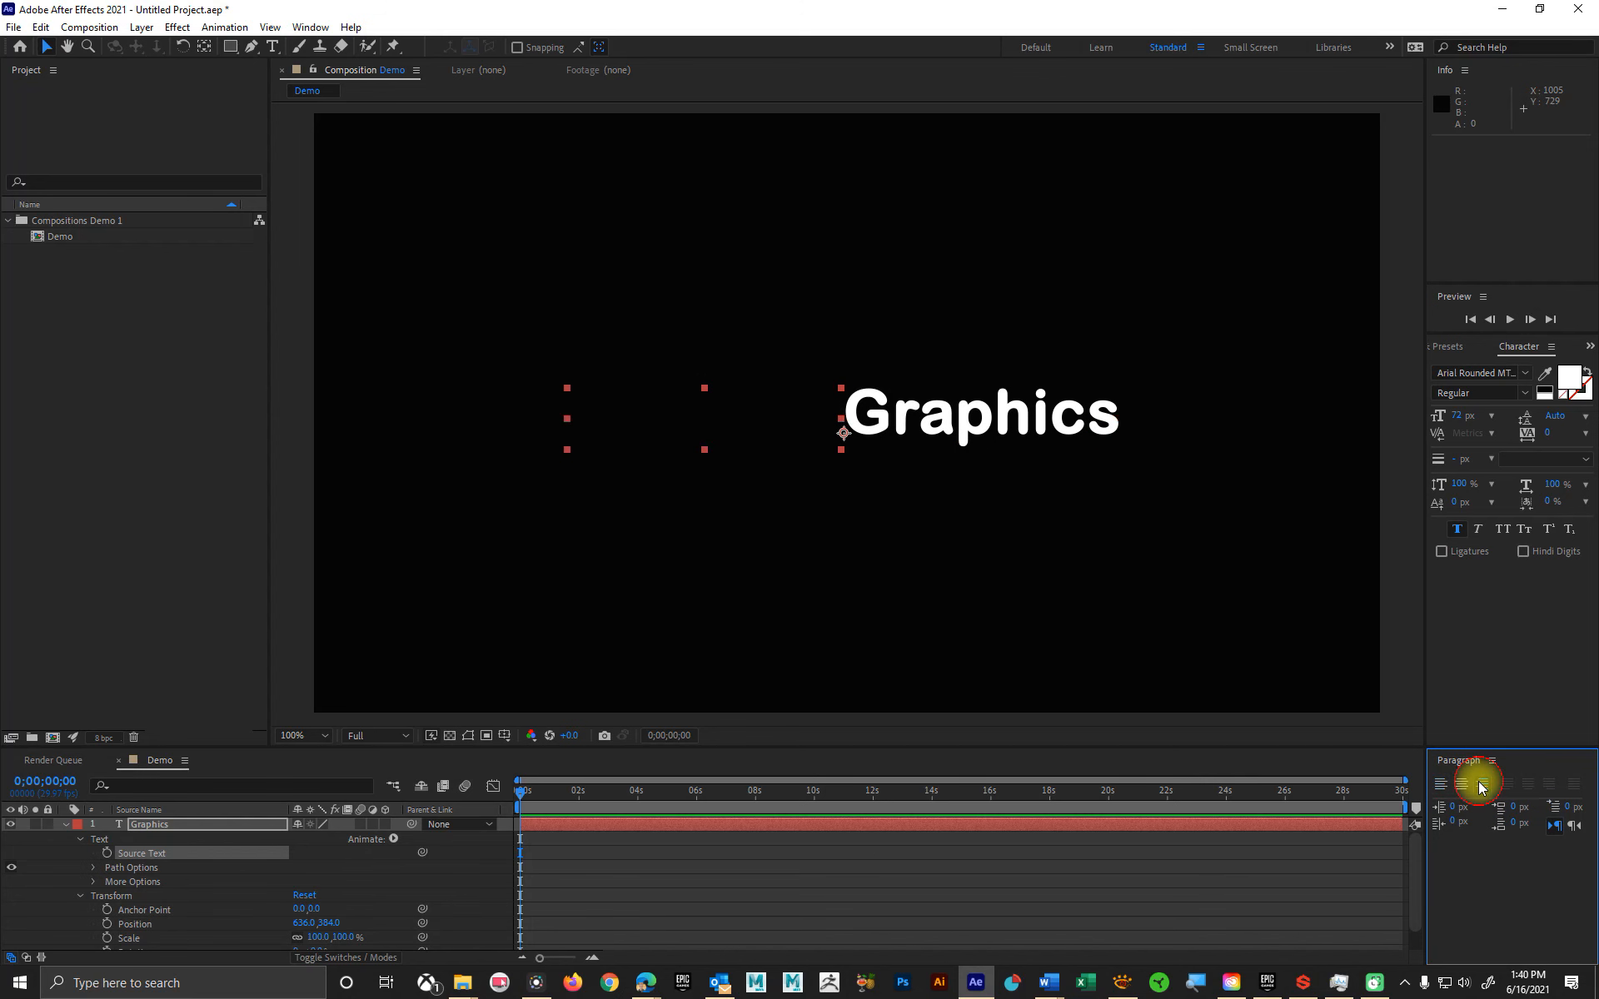
pyautogui.click(1464, 784)
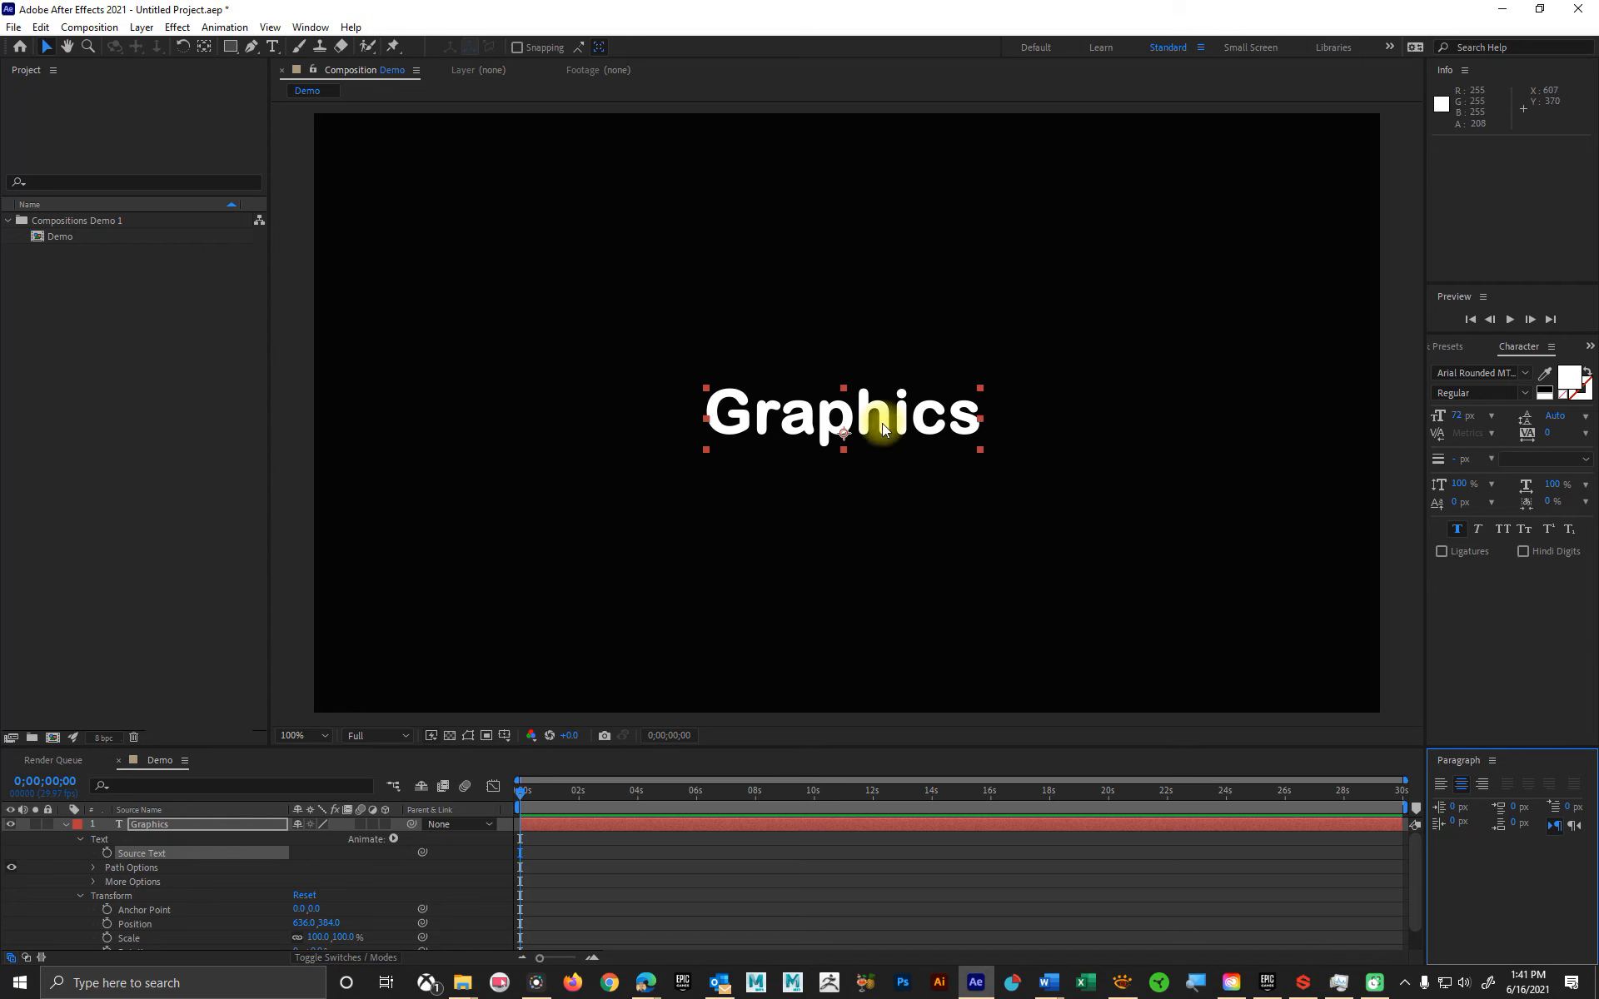
# Step: Try Faux Italic, All Caps and Small Caps on the Graphics text, switching each style off again
pyautogui.click(1482, 531)
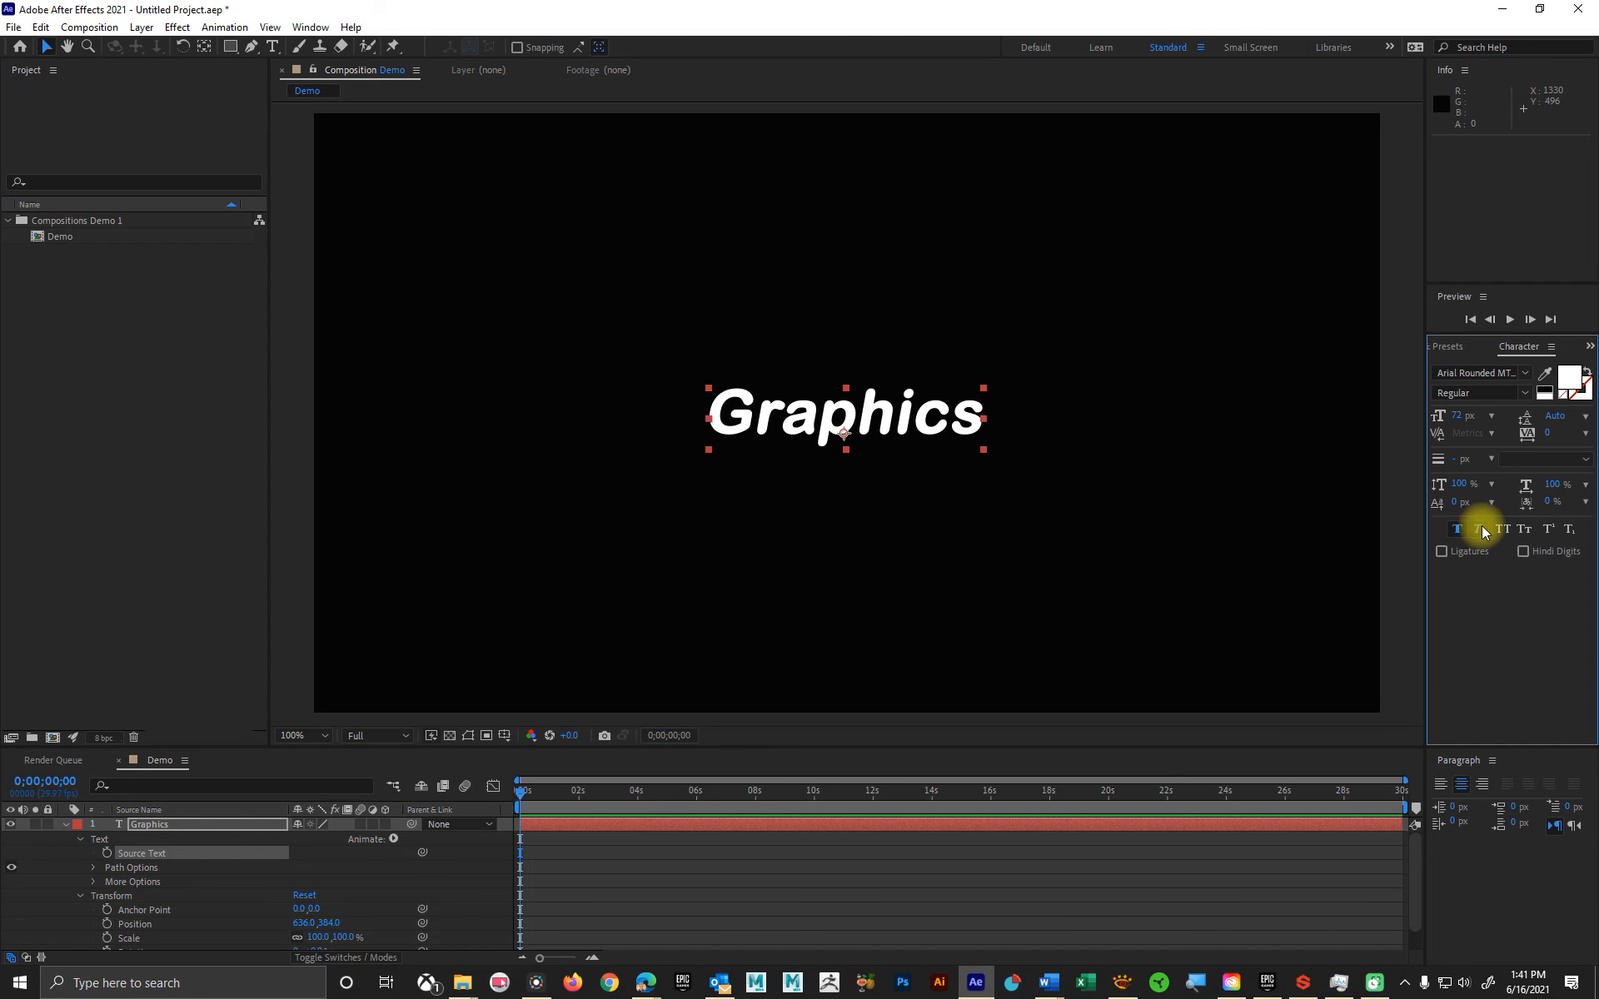
pyautogui.click(1482, 531)
pyautogui.click(1506, 531)
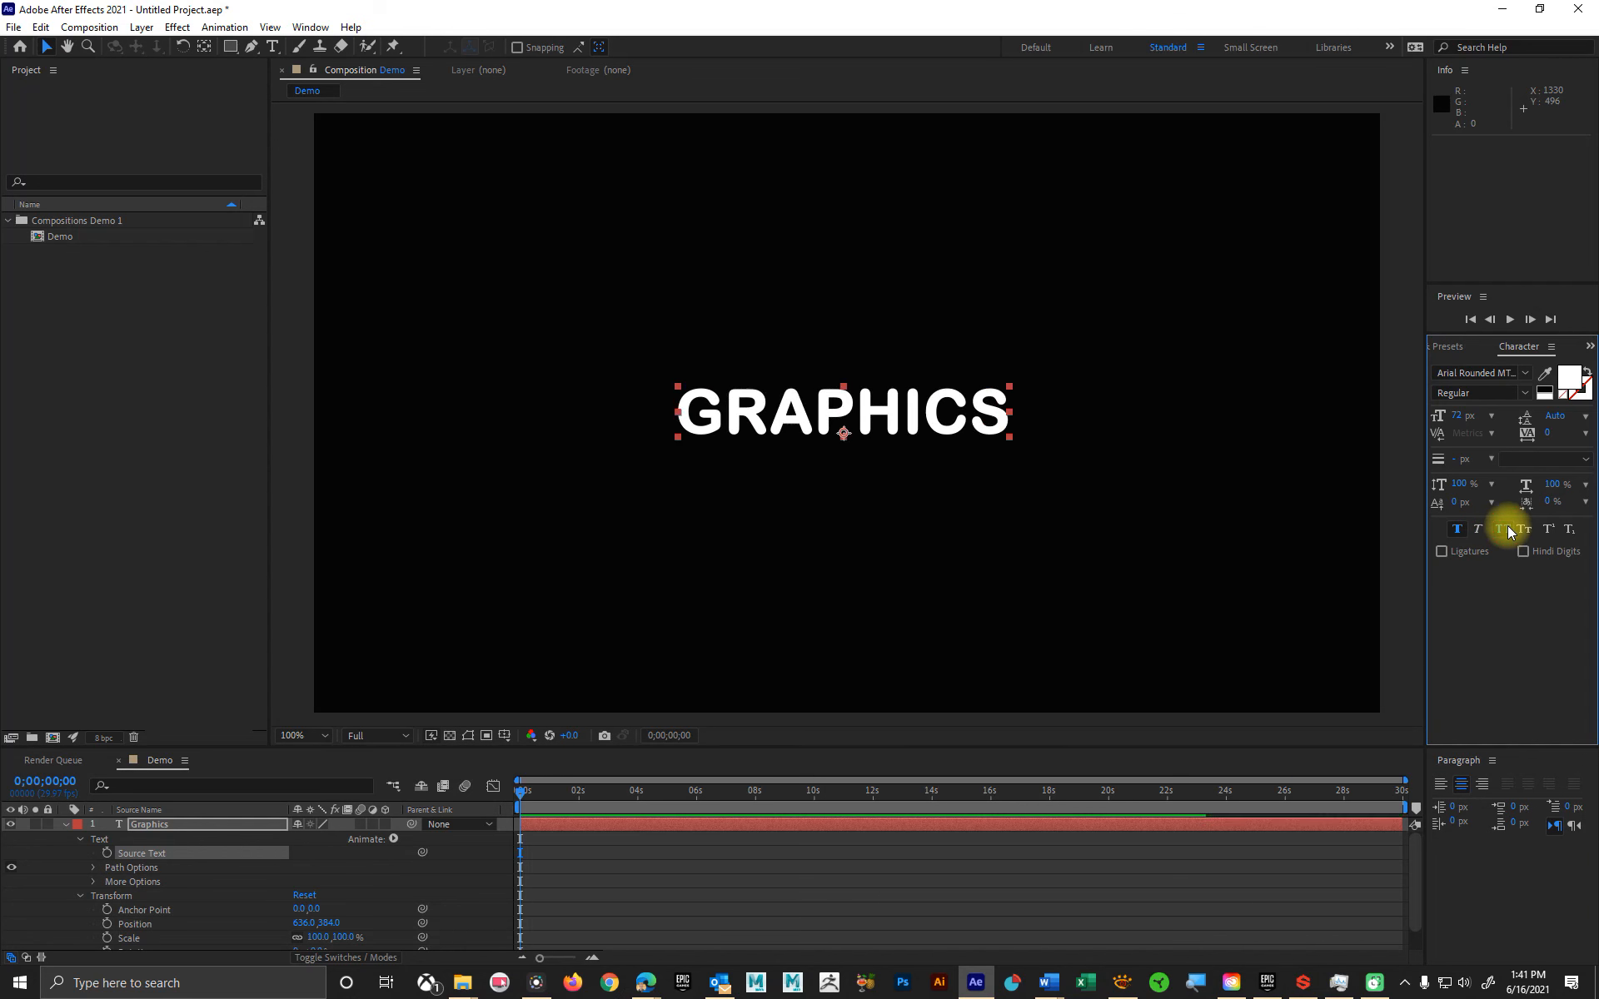
pyautogui.click(1509, 532)
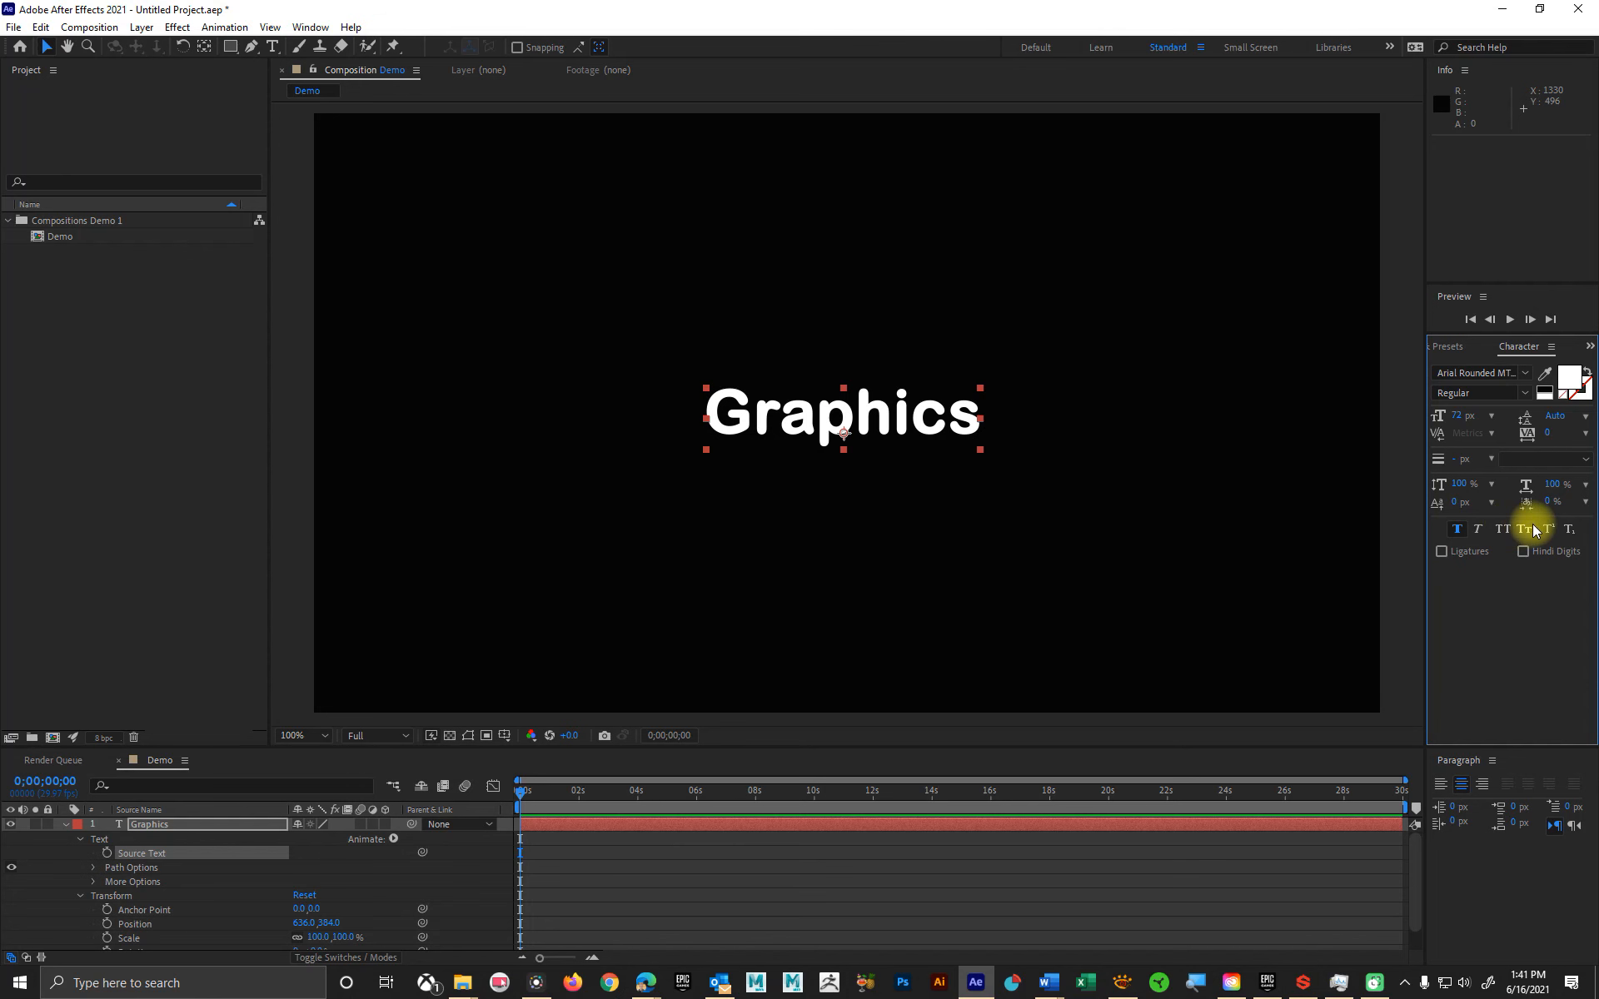
pyautogui.click(1527, 531)
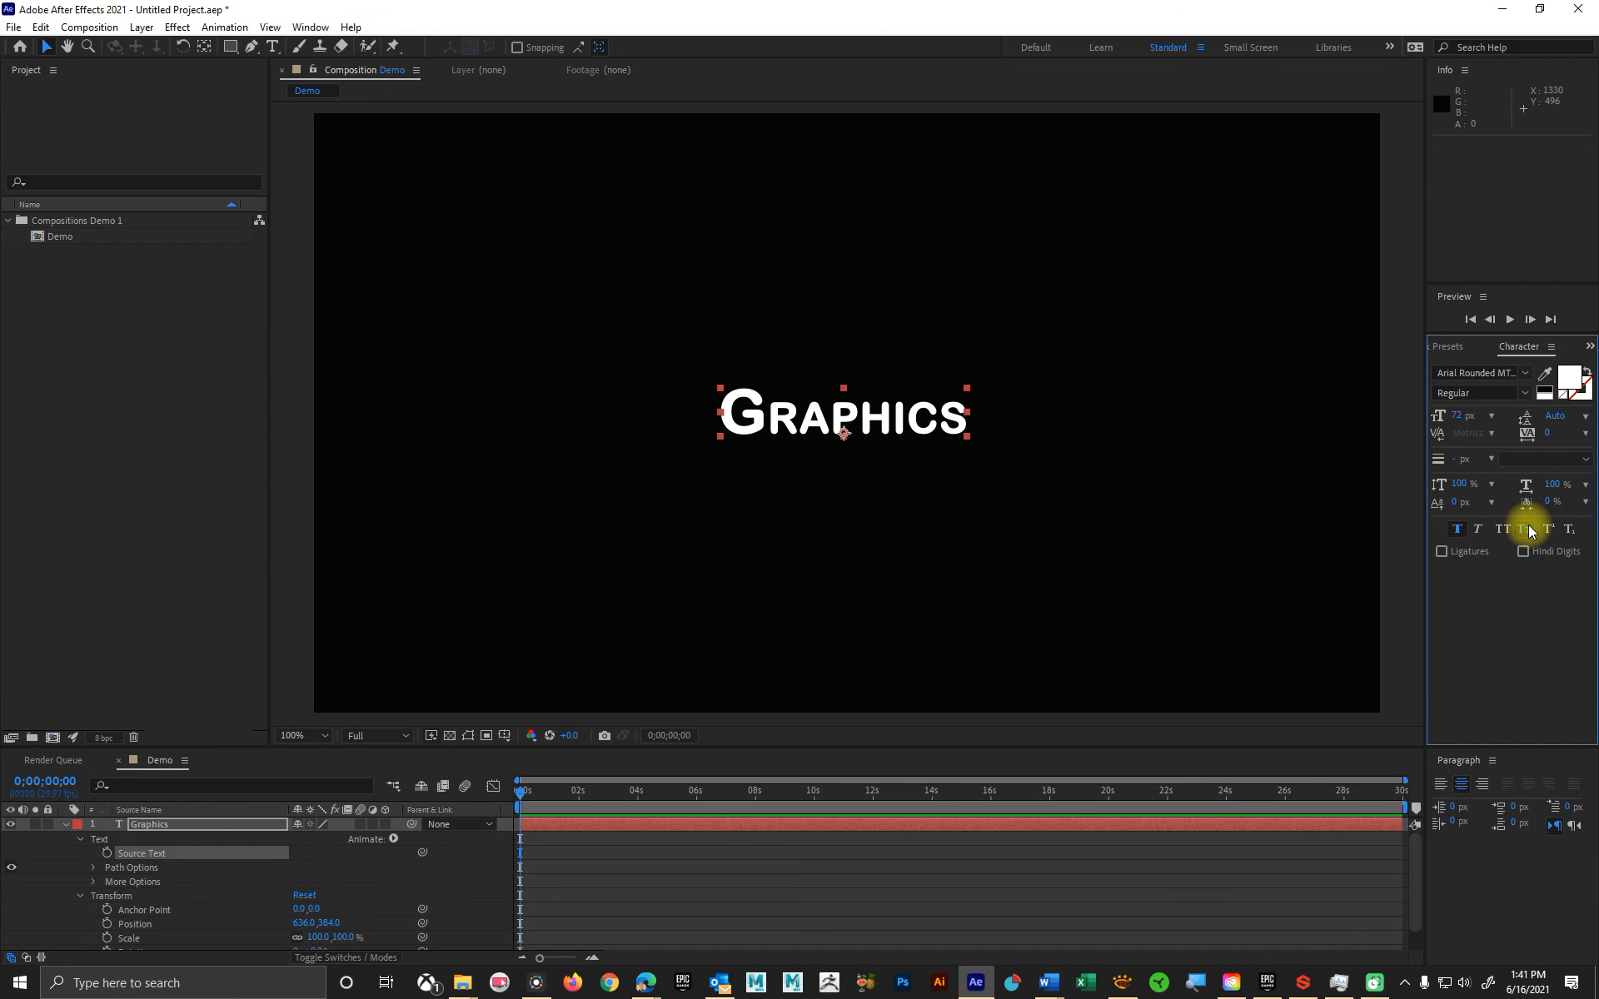
pyautogui.click(1527, 531)
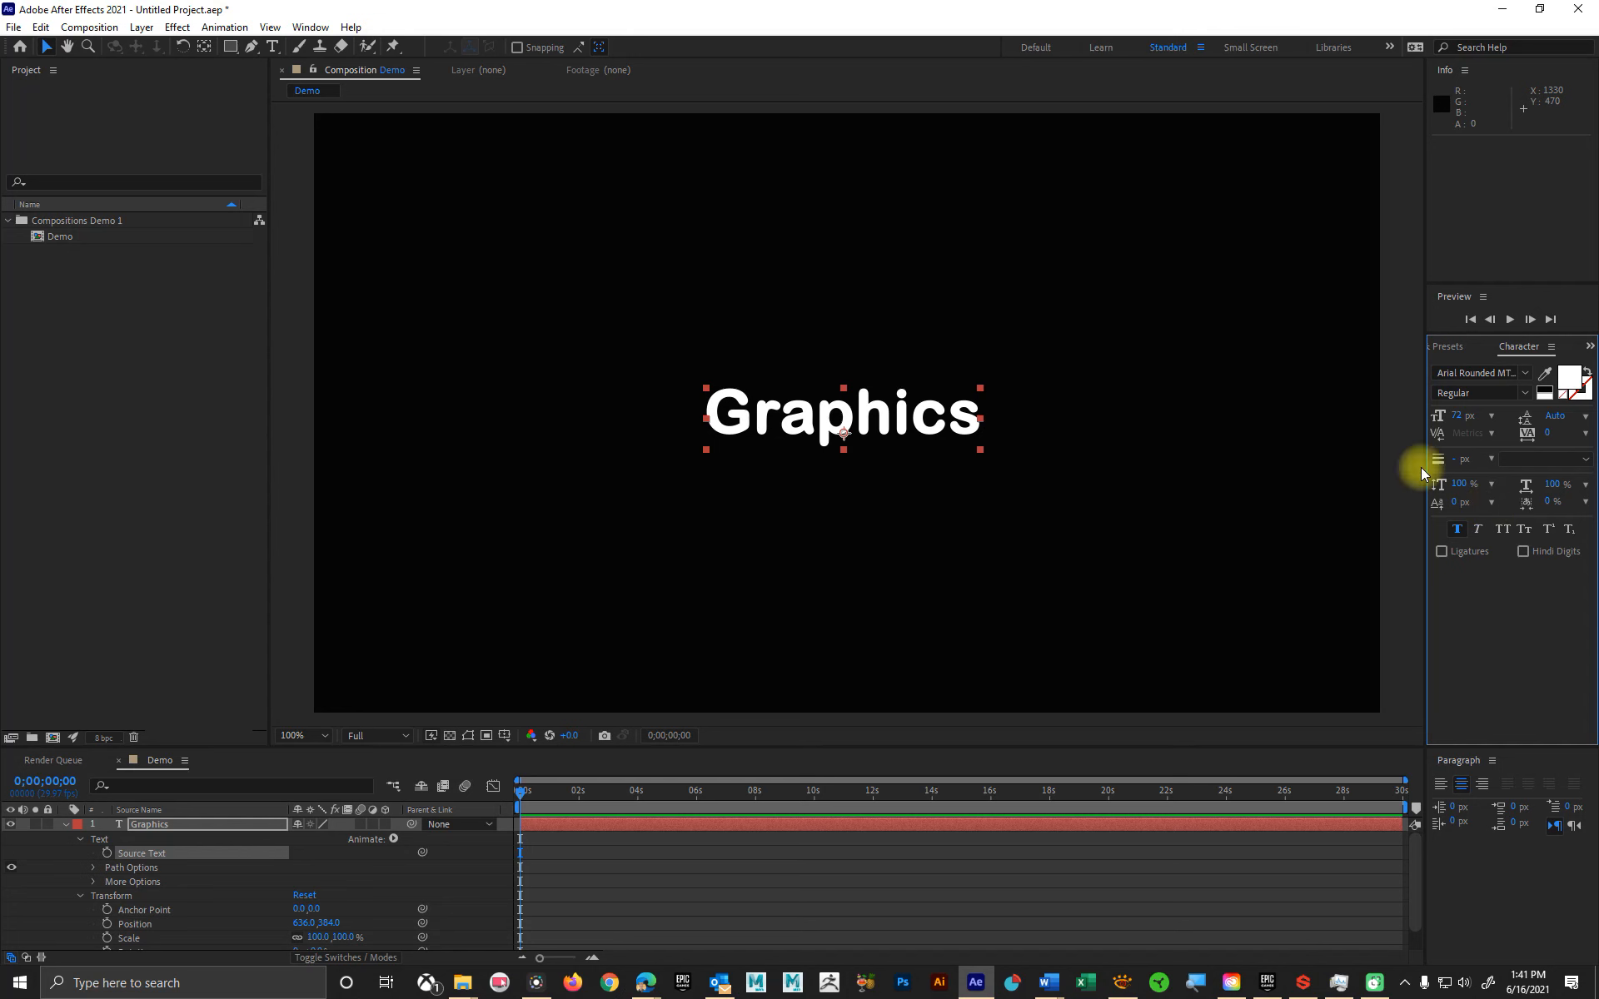